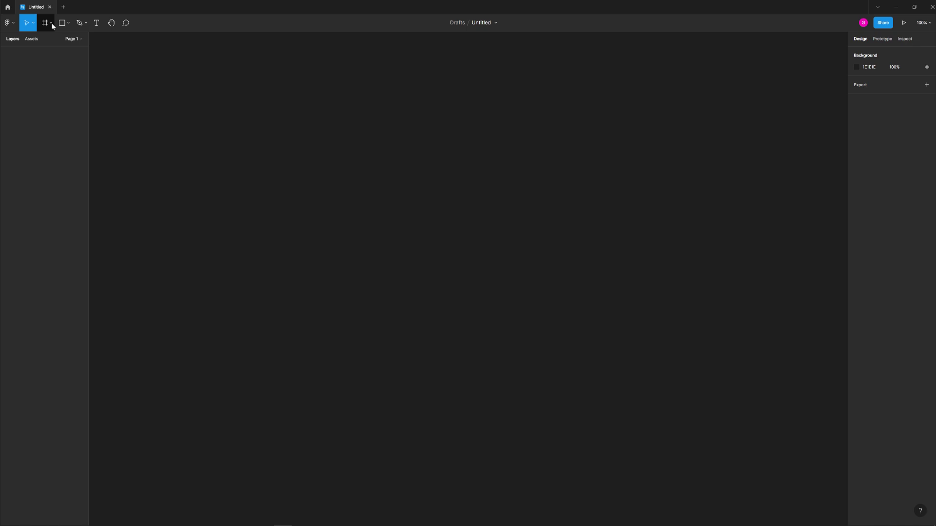
Step: Create a Desktop frame and shorten its height to 850, making it 1440×850
{"action": "left_click", "coordinate": [47, 27]}
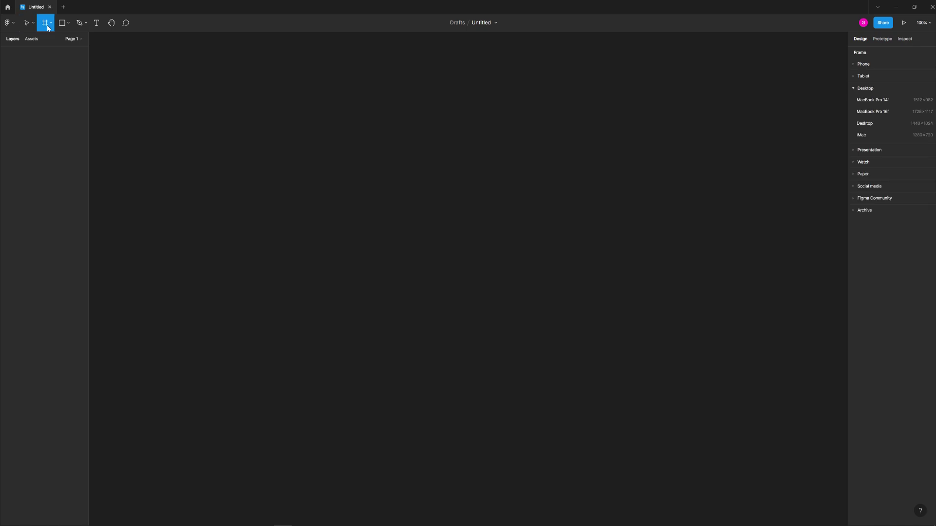
{"action": "left_click", "coordinate": [870, 126]}
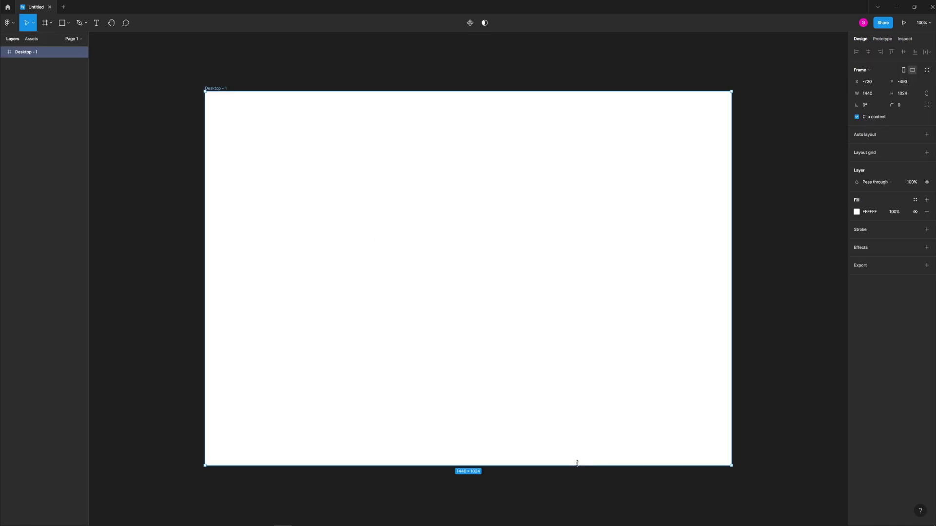
{"action": "left_click_drag", "start_coordinate": [577, 463], "coordinate": [569, 403]}
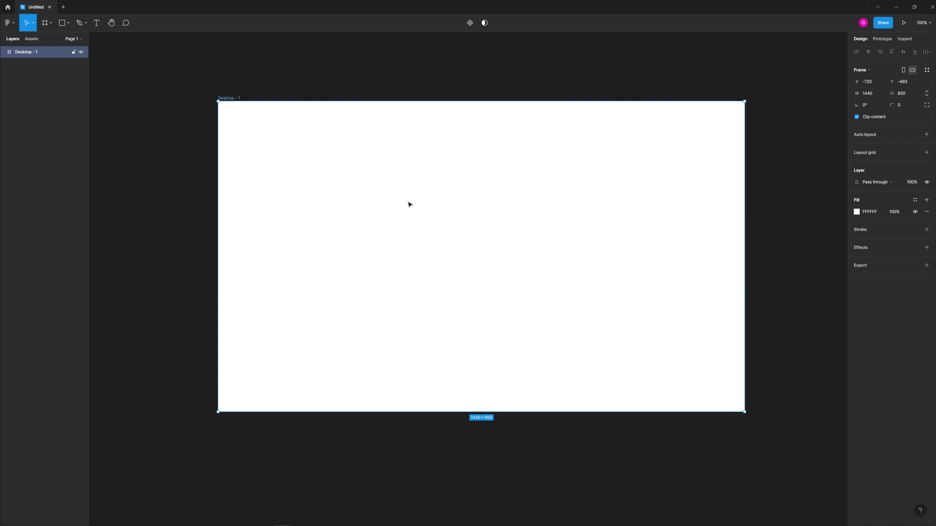
Step: Draw a grey rectangle inside the Desktop frame
{"action": "key", "text": "r"}
{"action": "mouse_move", "coordinate": [339, 181]}
{"action": "left_mouse_down"}
{"action": "mouse_move", "coordinate": [452, 221]}
{"action": "mouse_move", "coordinate": [461, 212]}
{"action": "mouse_move", "coordinate": [428, 209]}
{"action": "mouse_move", "coordinate": [443, 207]}
{"action": "left_mouse_up"}
{"action": "key", "text": "Escape"}
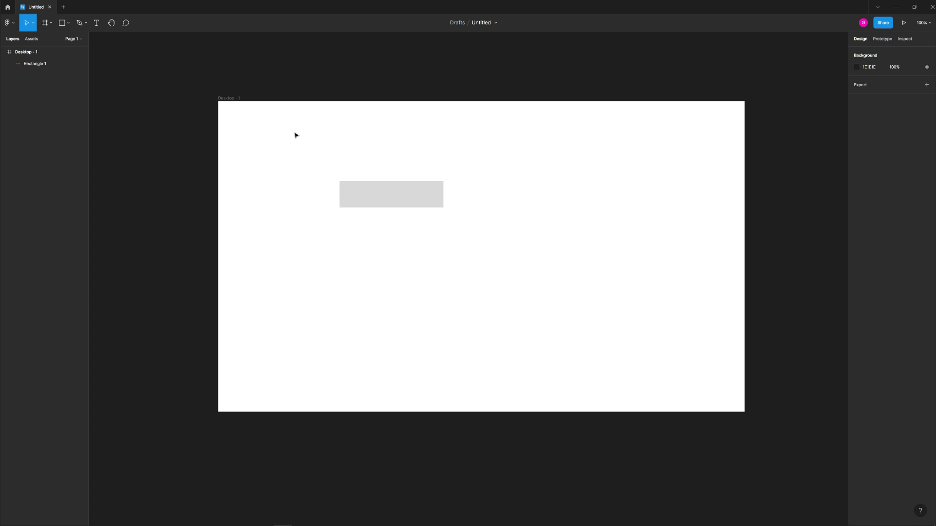
Step: Add the text 'Additional Actions' inside the grey rectangle and move it toward the centre
{"action": "key", "text": "t"}
{"action": "left_click", "coordinate": [353, 196]}
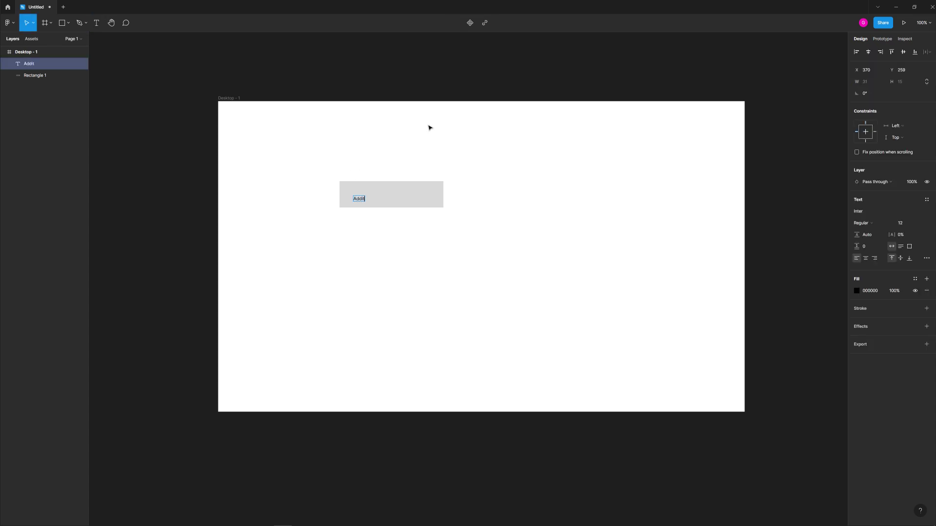
{"action": "key", "text": "Escape"}
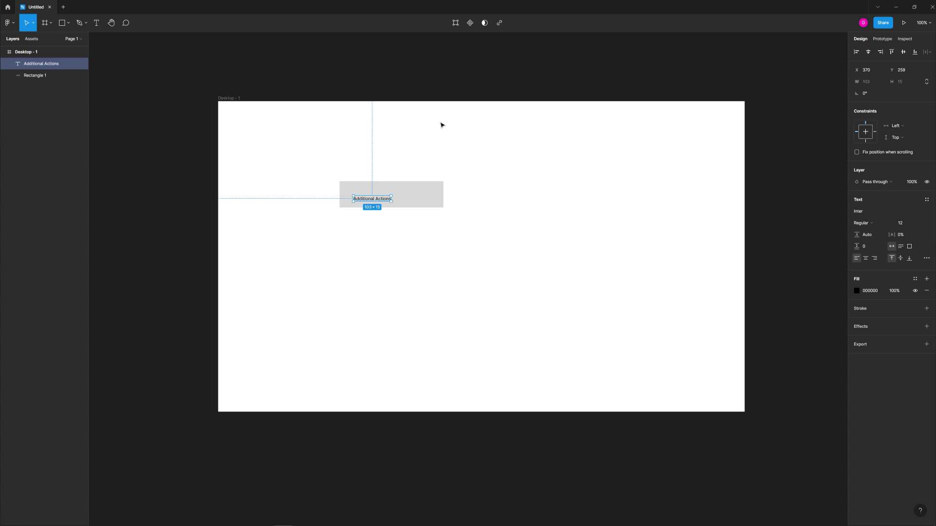
{"action": "left_click", "coordinate": [435, 136]}
{"action": "left_click_drag", "start_coordinate": [376, 200], "coordinate": [381, 199]}
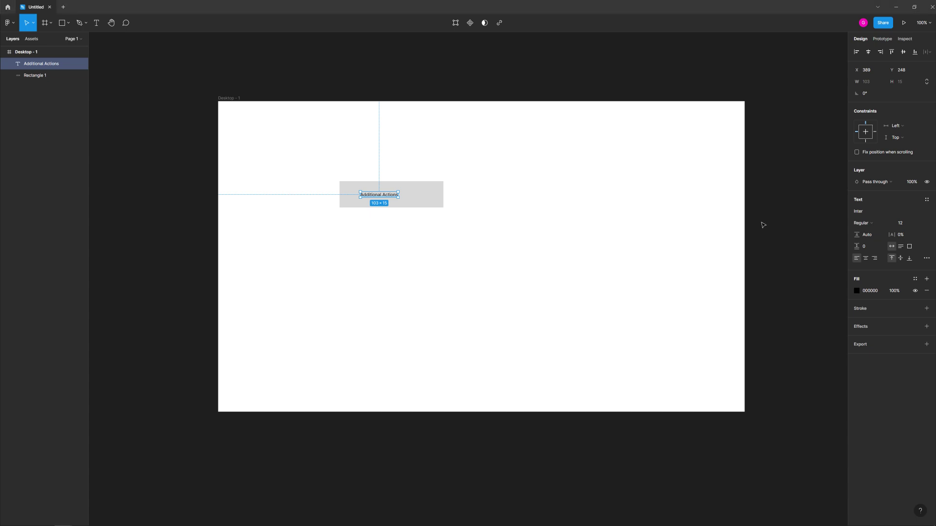
Step: Set the label's font size to 18, then 20, and re-centre it in the rectangle
{"action": "left_click", "coordinate": [908, 224]}
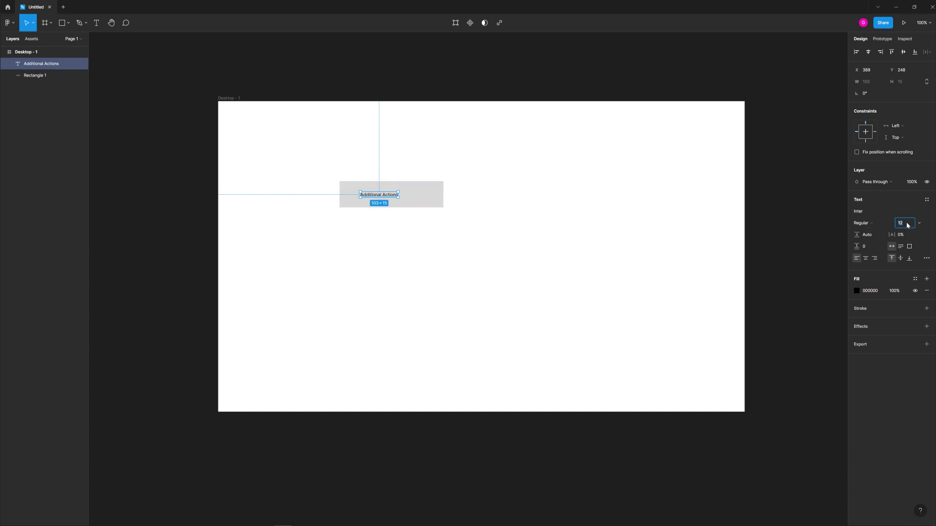
{"action": "type", "text": "18"}
{"action": "key", "text": "Return"}
{"action": "left_click", "coordinate": [355, 215]}
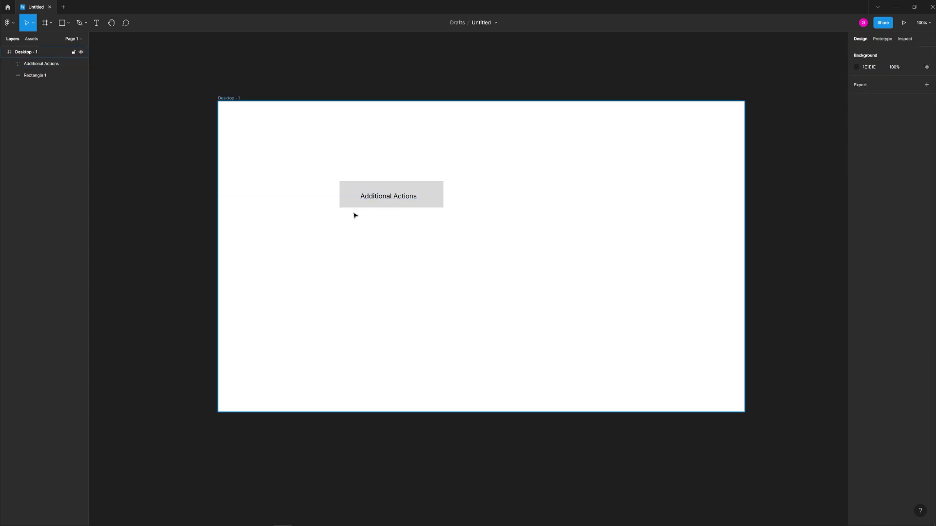
{"action": "scroll", "coordinate": [354, 215], "scroll_direction": "up", "scroll_amount": 5}
{"action": "left_click_drag", "start_coordinate": [408, 167], "coordinate": [400, 163]}
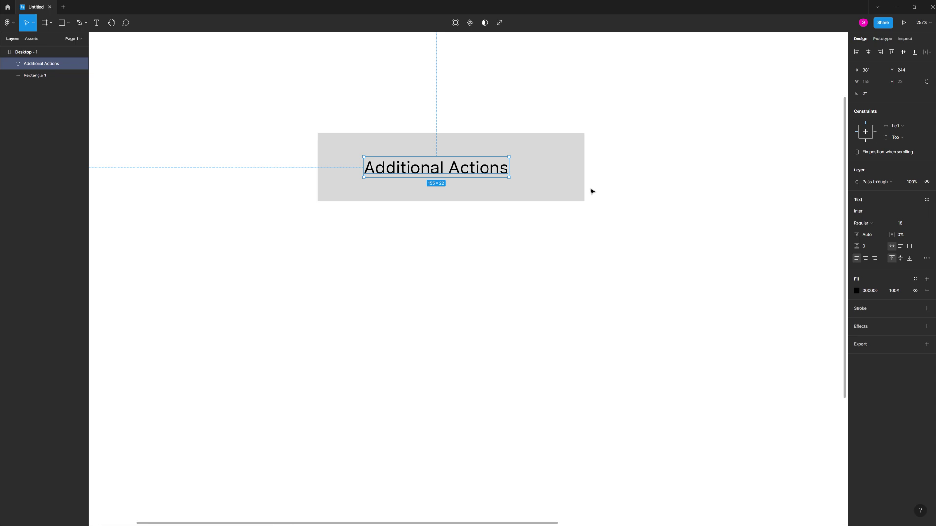
{"action": "left_click", "coordinate": [906, 224]}
{"action": "type", "text": "20"}
{"action": "key", "text": "Return"}
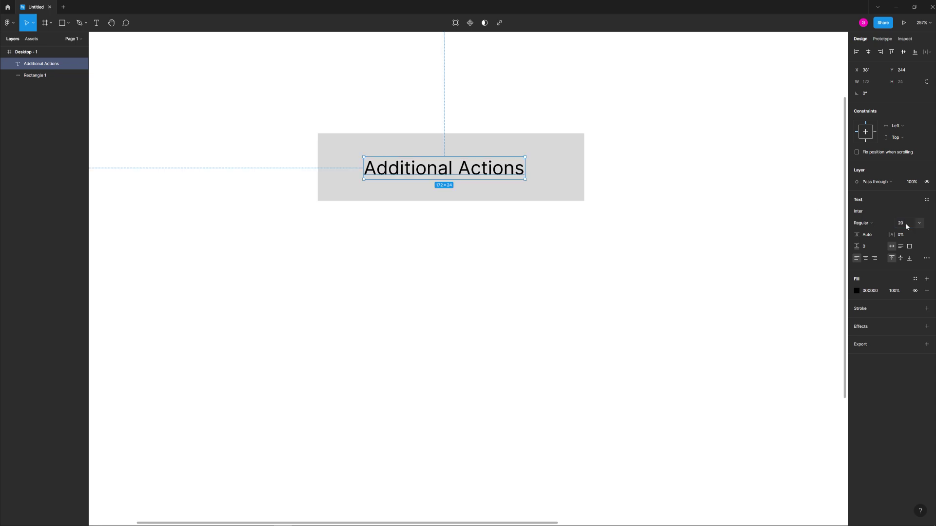
{"action": "left_click", "coordinate": [648, 267]}
{"action": "left_click_drag", "start_coordinate": [426, 171], "coordinate": [436, 174]}
Step: Visit the Figma Community page from the file browser, then return to the file browser
{"action": "left_click", "coordinate": [198, 101]}
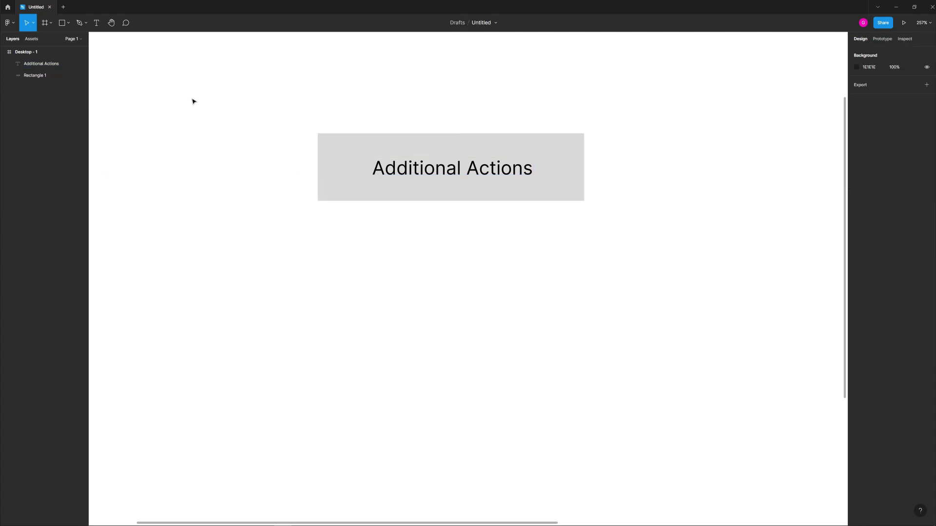
{"action": "left_click", "coordinate": [8, 9]}
{"action": "left_click", "coordinate": [46, 22]}
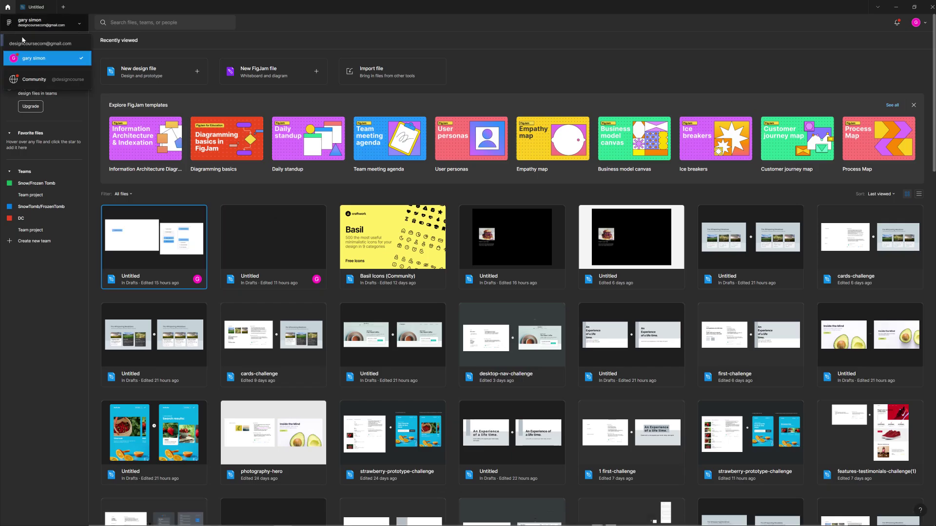
{"action": "left_click", "coordinate": [33, 78]}
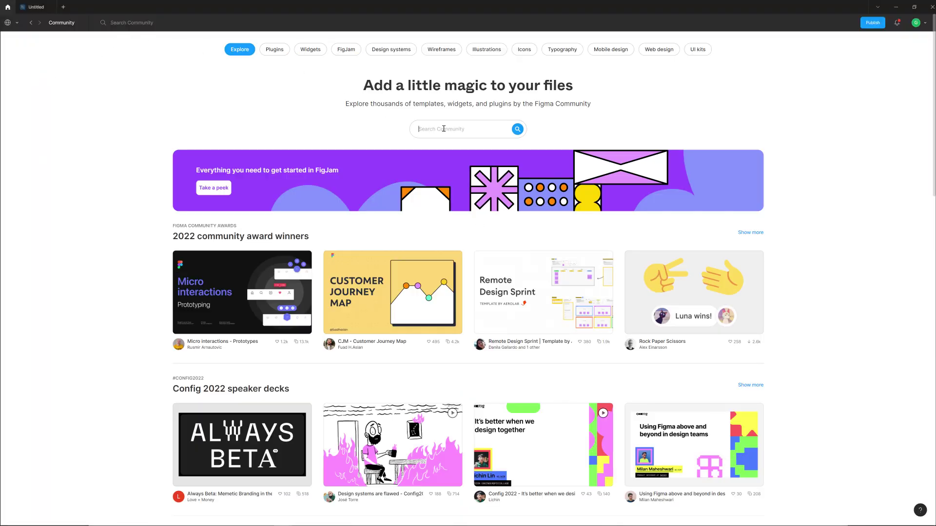
{"action": "left_click", "coordinate": [32, 23]}
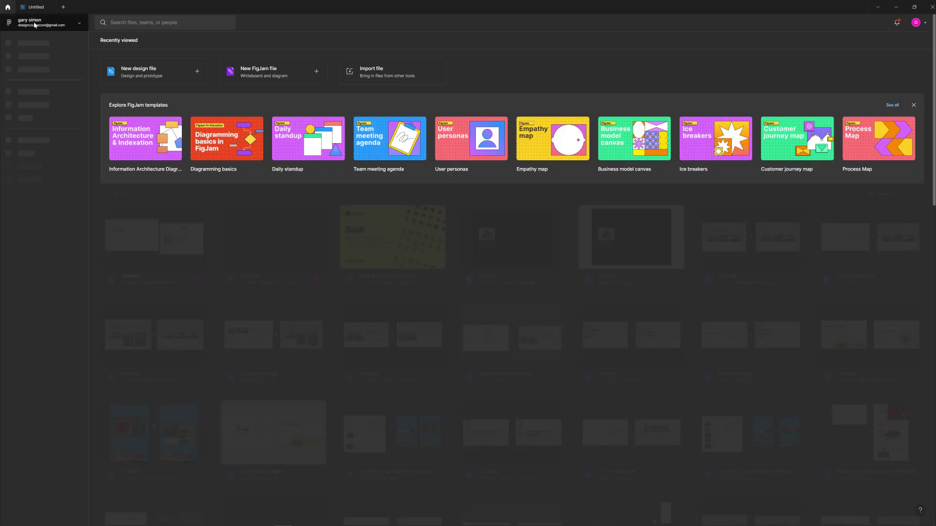
Step: Open Basil Icons (Community) from recent files and view its Full Preview page
{"action": "left_click", "coordinate": [157, 23]}
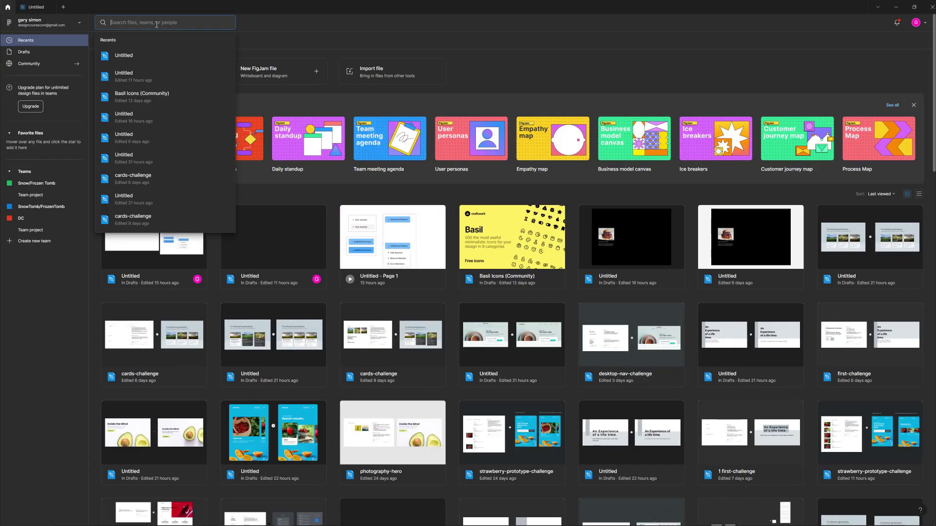
{"action": "double_click", "coordinate": [513, 253]}
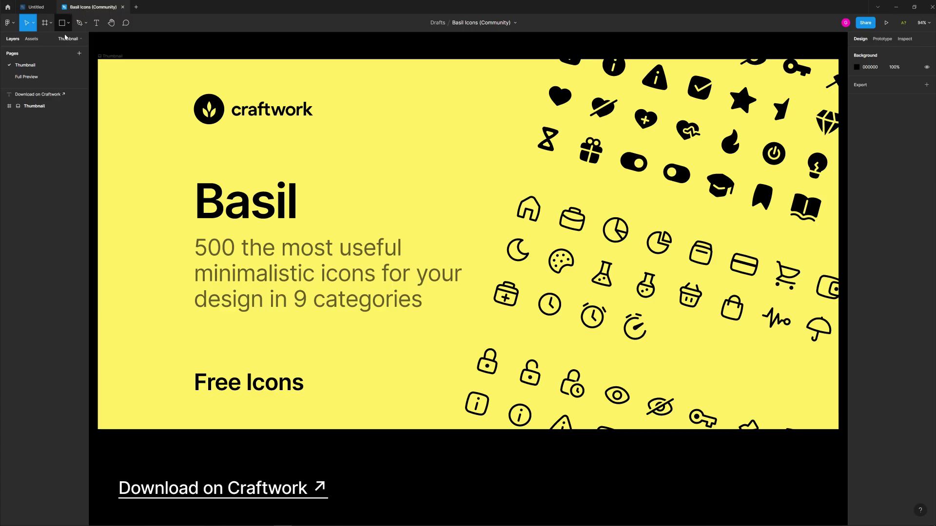
{"action": "left_click", "coordinate": [33, 77]}
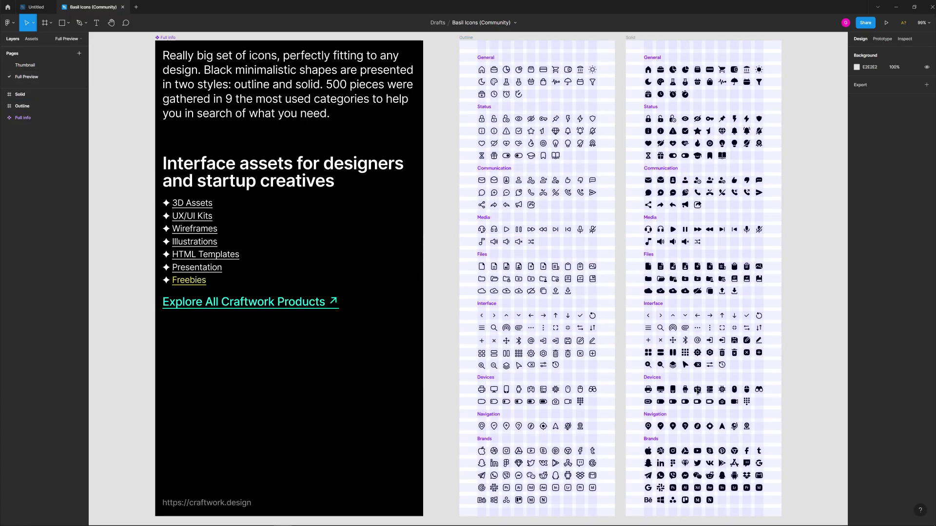
{"action": "scroll", "coordinate": [698, 391], "scroll_direction": "up", "scroll_amount": 5}
{"action": "scroll", "coordinate": [585, 401], "scroll_direction": "up", "scroll_amount": 3}
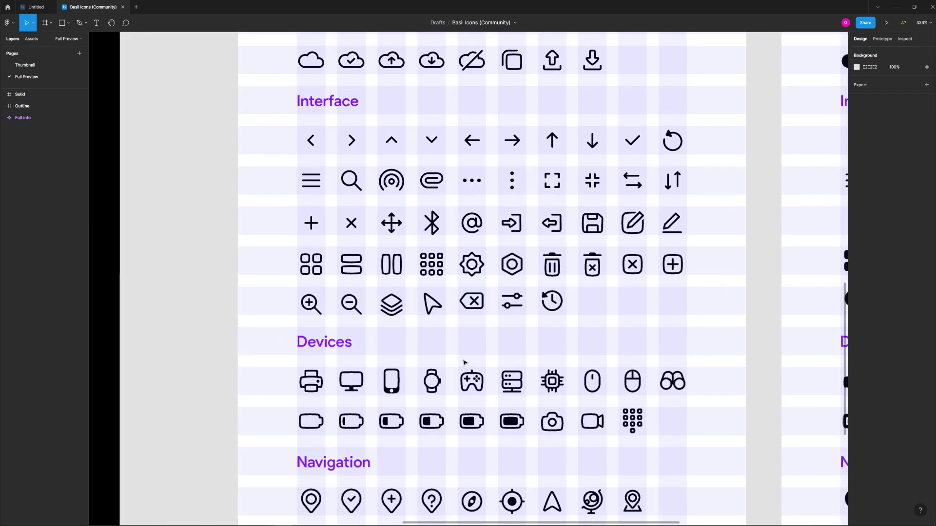
{"action": "scroll", "coordinate": [464, 362], "scroll_direction": "down", "scroll_amount": 6}
{"action": "scroll", "coordinate": [439, 317], "scroll_direction": "right", "scroll_amount": 3}
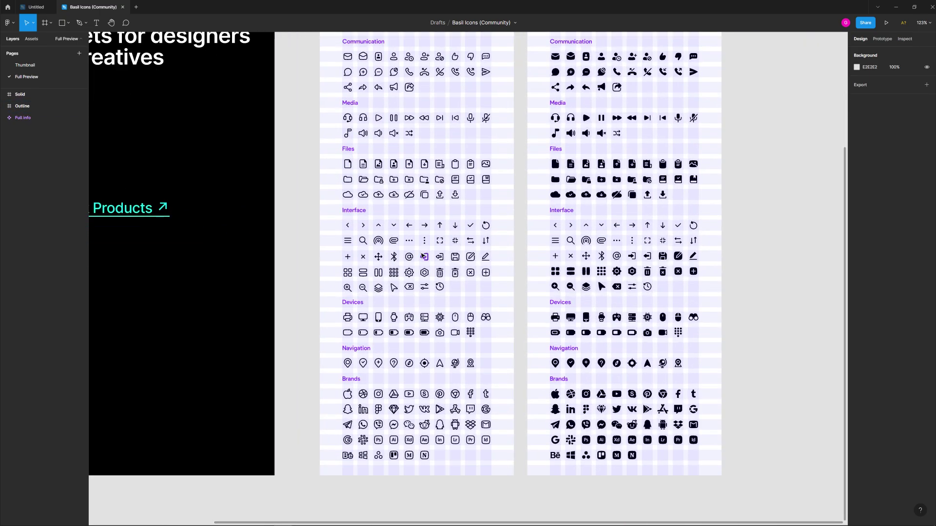
{"action": "scroll", "coordinate": [425, 241], "scroll_direction": "up", "scroll_amount": 5}
Step: Copy the vertical three-dot Basil icon into the Untitled file, left of the label
{"action": "left_click", "coordinate": [424, 239]}
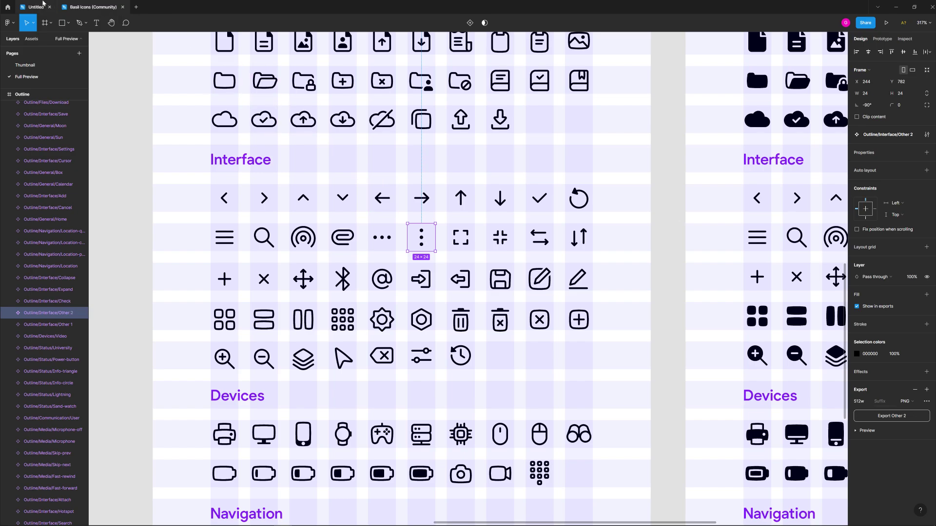
{"action": "left_click", "coordinate": [35, 7]}
{"action": "key", "text": "ctrl+v"}
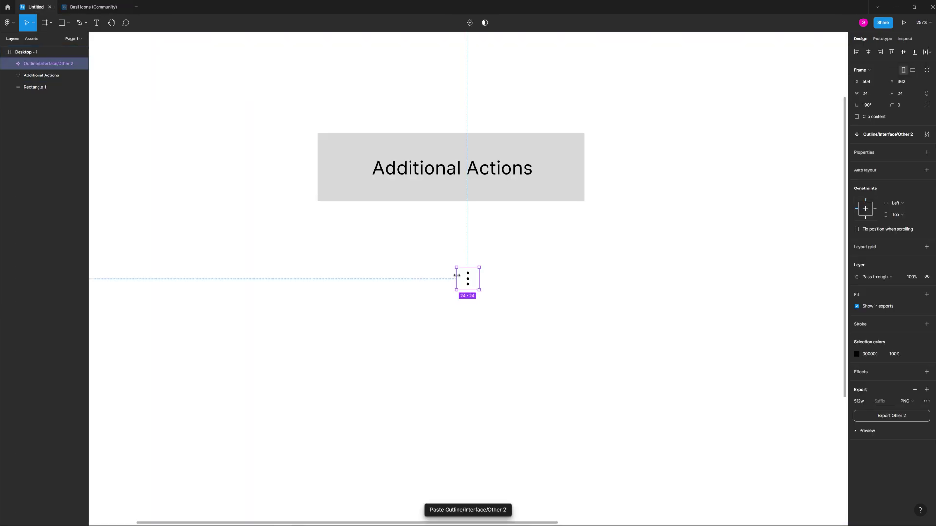
{"action": "left_click_drag", "start_coordinate": [468, 278], "coordinate": [401, 169]}
Step: Nudge the label up one pixel, then select it together with the icon
{"action": "left_click", "coordinate": [424, 234]}
{"action": "left_click", "coordinate": [418, 166]}
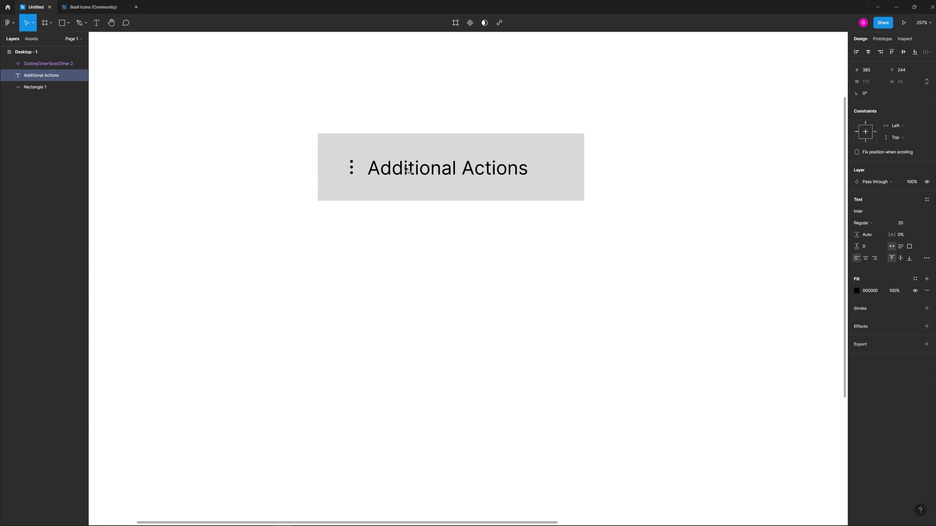
{"action": "key", "text": "Up"}
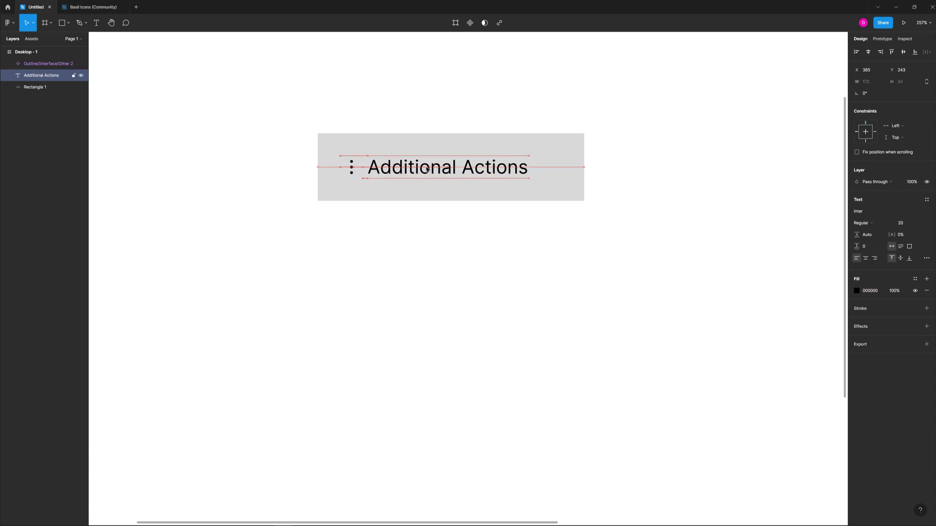
{"action": "left_click", "coordinate": [448, 277]}
{"action": "left_click", "coordinate": [352, 167]}
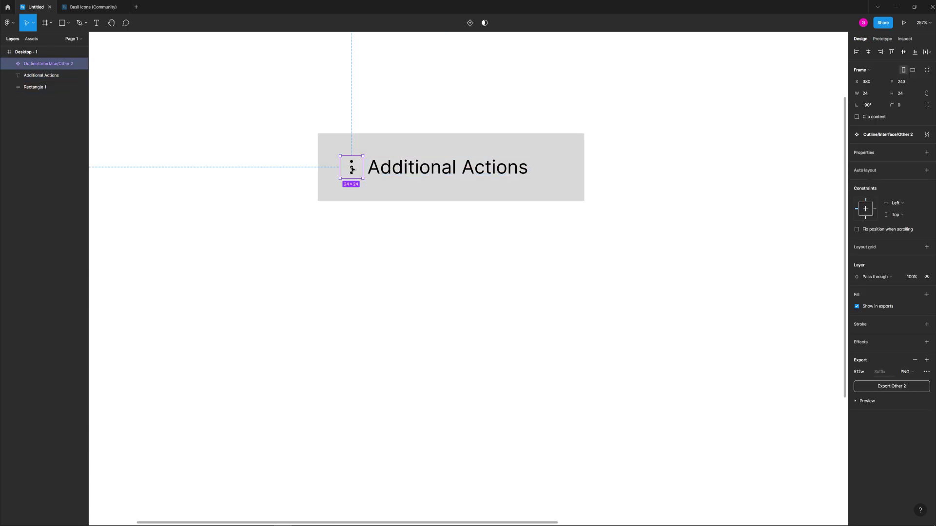
{"action": "left_click", "coordinate": [410, 174], "text": "shift"}
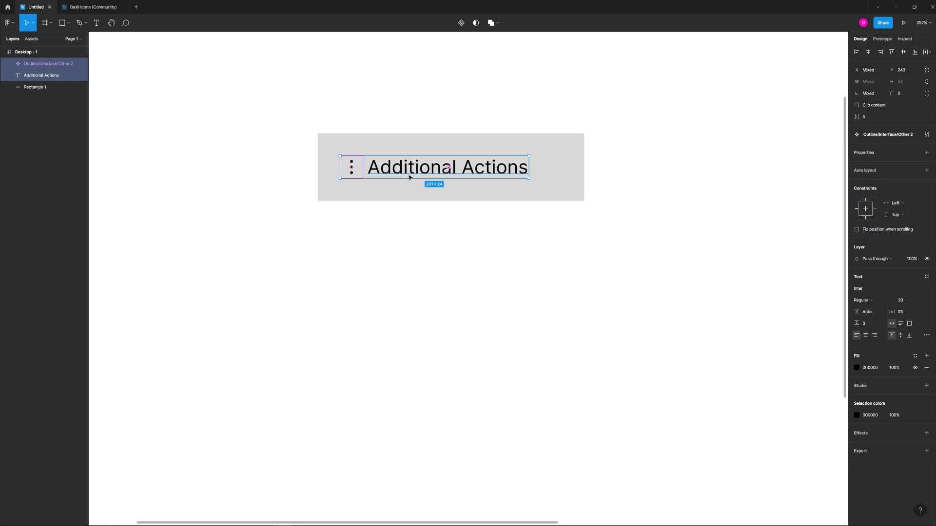
Step: Group the icon and label, and narrow the grey rectangle to 267 wide
{"action": "key", "text": "ctrl+g"}
{"action": "left_click", "coordinate": [618, 188]}
{"action": "left_click", "coordinate": [573, 177]}
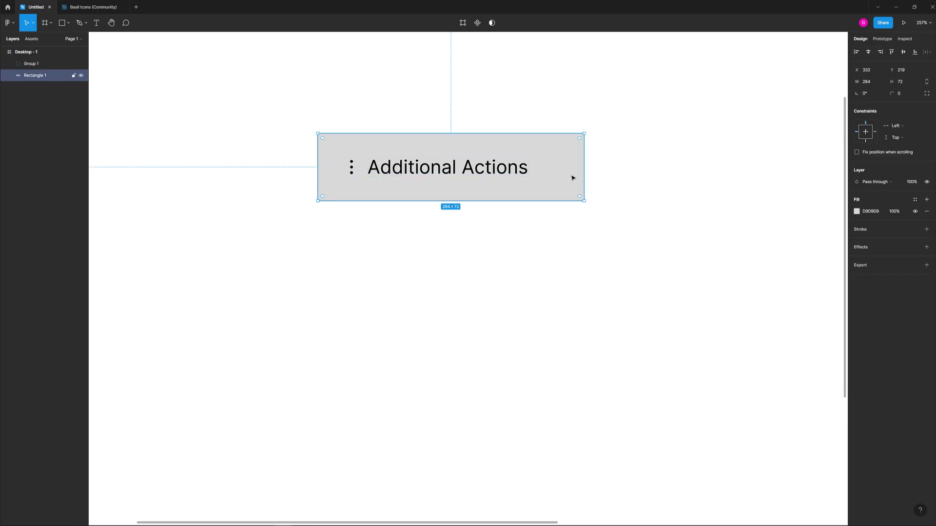
{"action": "left_click_drag", "start_coordinate": [581, 169], "coordinate": [562, 170]}
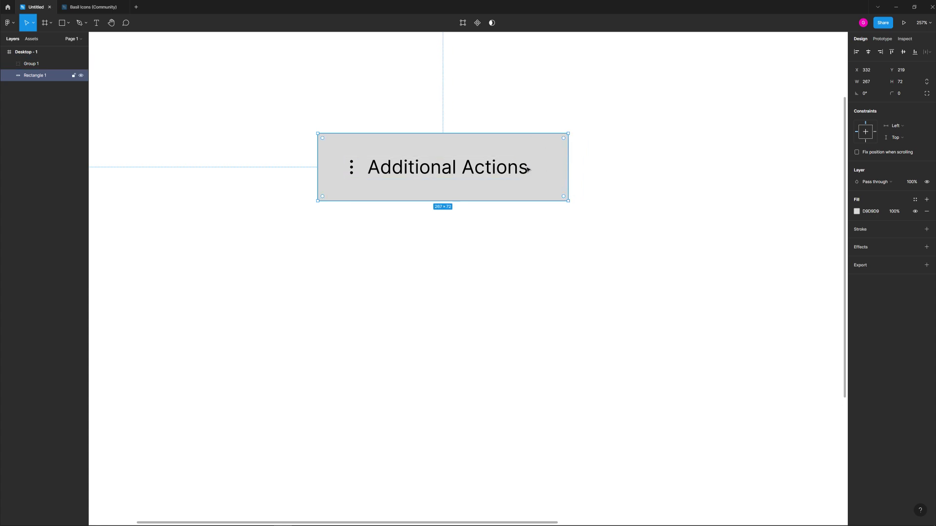
Step: Wrap the group and rectangle in a centred auto layout Frame 1 that hugs its contents
{"action": "left_click", "coordinate": [477, 170], "text": "shift"}
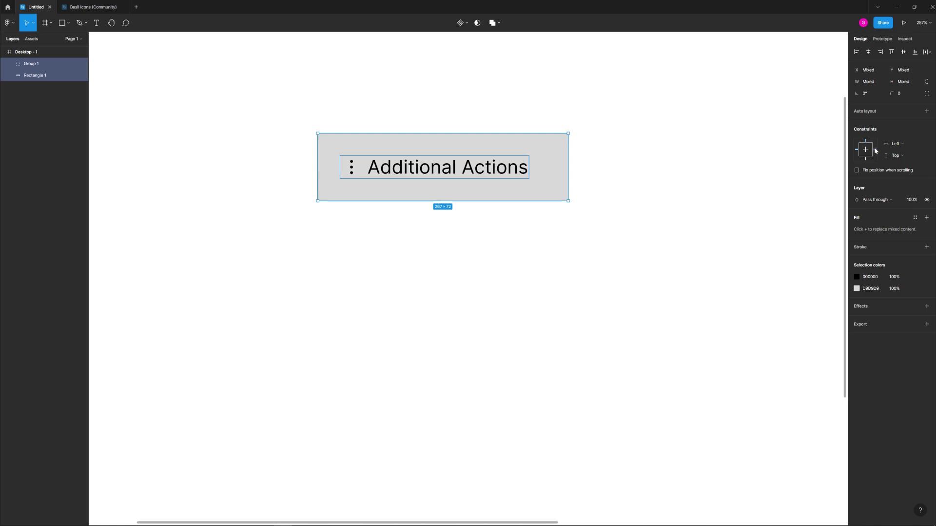
{"action": "left_click", "coordinate": [926, 112]}
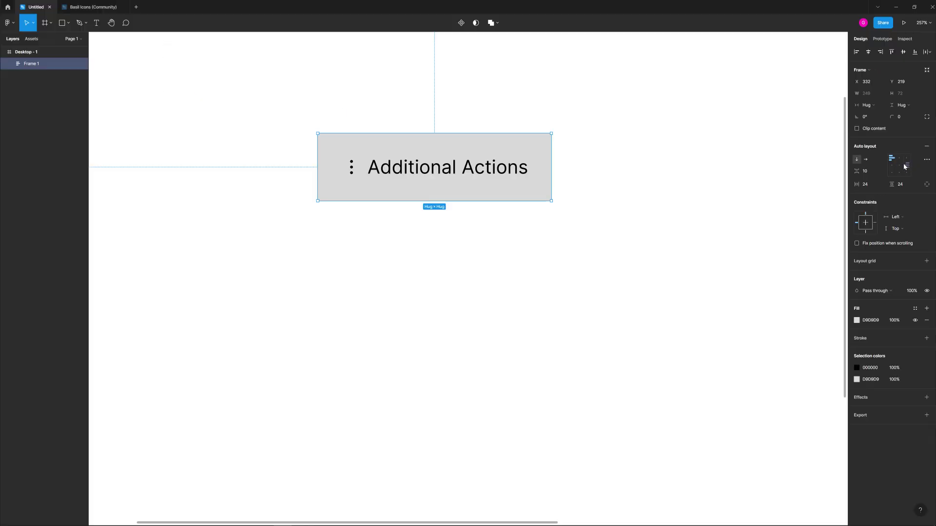
{"action": "left_click", "coordinate": [902, 169]}
{"action": "left_click", "coordinate": [585, 201]}
{"action": "left_click", "coordinate": [549, 198]}
{"action": "left_click_drag", "start_coordinate": [550, 200], "coordinate": [725, 299]}
{"action": "key", "text": "ctrl+z"}
{"action": "left_click", "coordinate": [570, 250]}
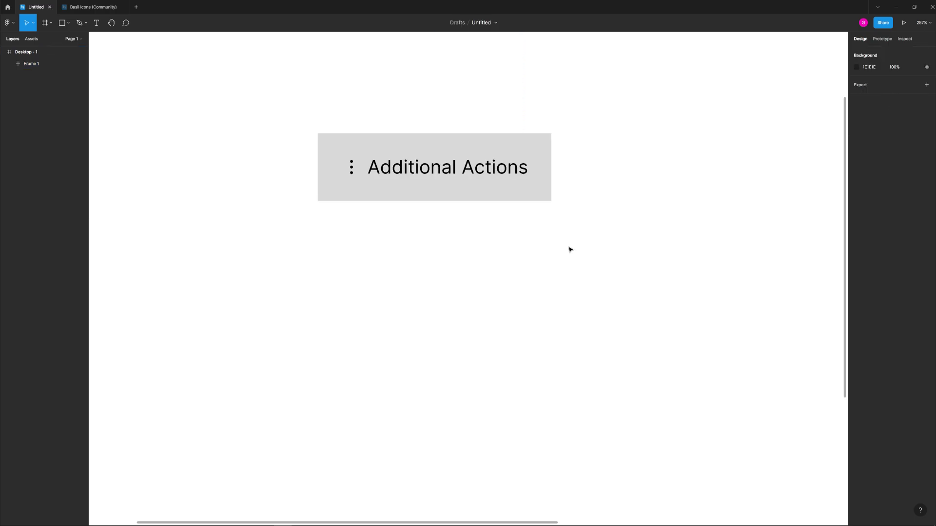
Step: Reduce Frame 1's auto layout left padding from 24 to 14
{"action": "left_click", "coordinate": [548, 162]}
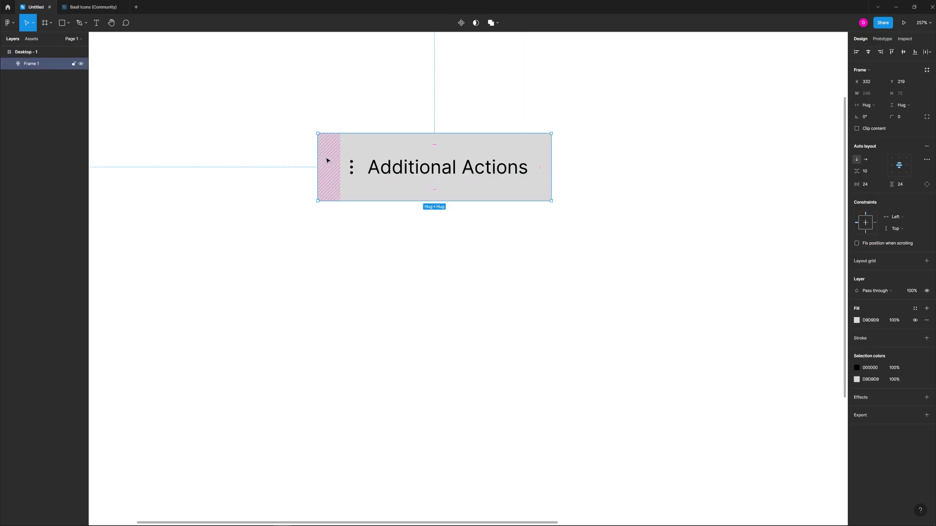
{"action": "left_click", "coordinate": [472, 96]}
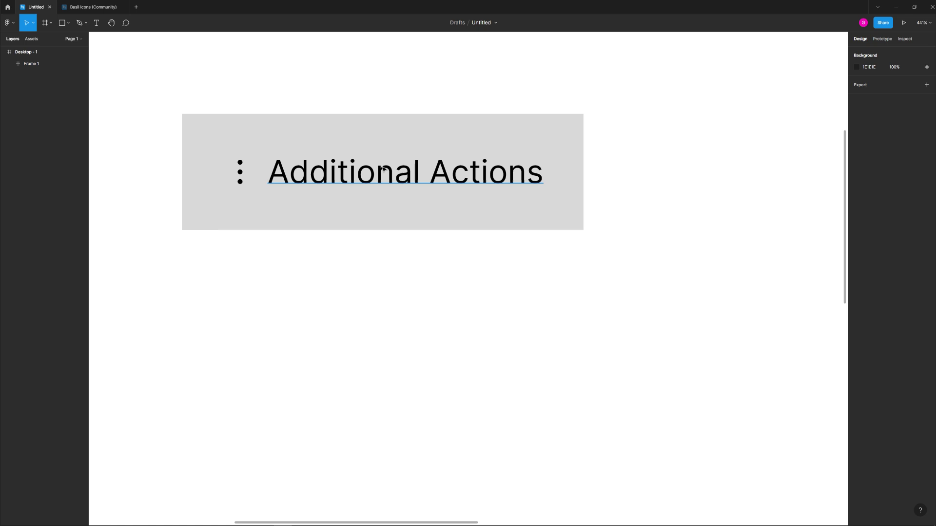
{"action": "left_click", "coordinate": [197, 175]}
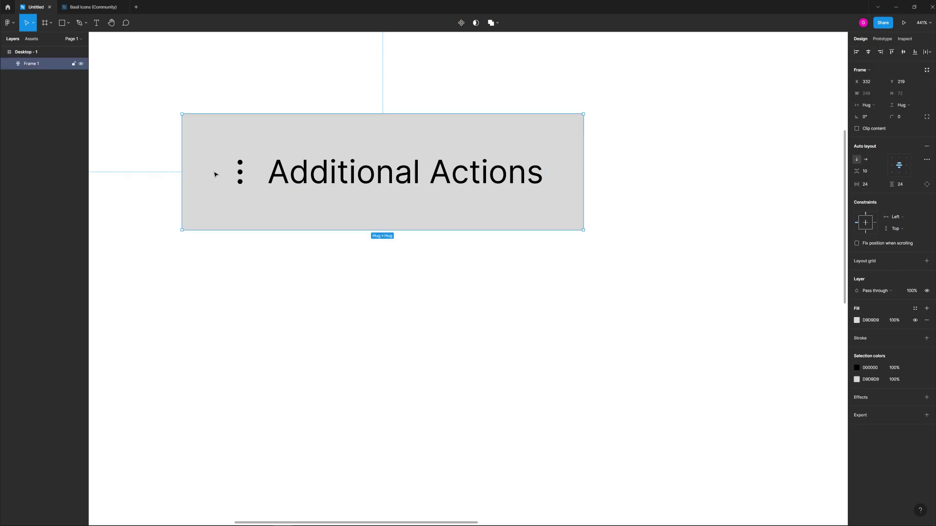
{"action": "left_click", "coordinate": [239, 172], "text": "ctrl"}
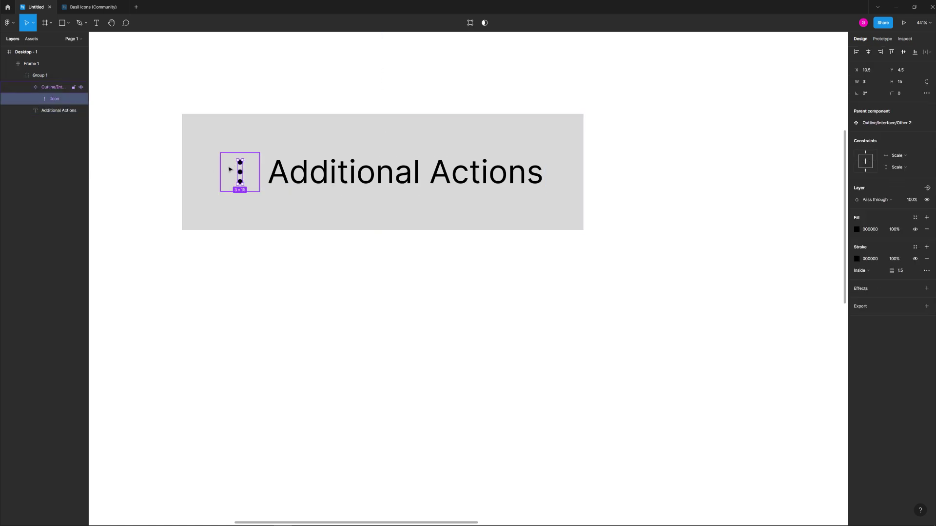
{"action": "left_click", "coordinate": [230, 169]}
{"action": "left_click", "coordinate": [209, 169]}
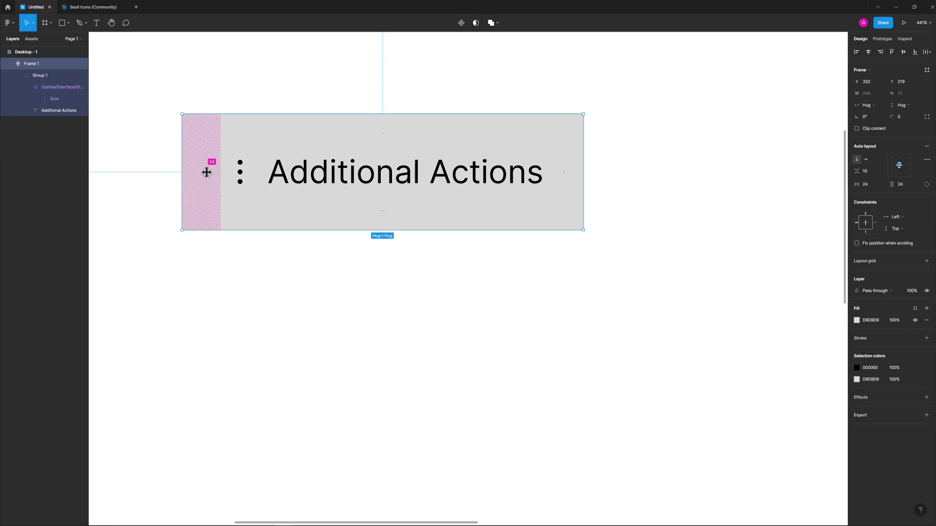
{"action": "left_click_drag", "start_coordinate": [204, 174], "coordinate": [194, 174]}
{"action": "left_click", "coordinate": [288, 263]}
{"action": "scroll", "coordinate": [361, 271], "scroll_direction": "down", "scroll_amount": 5}
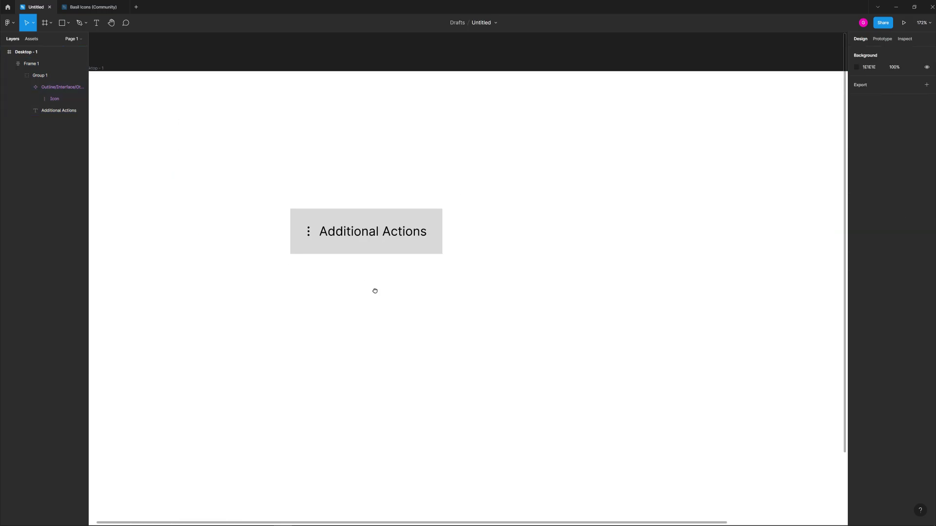
{"action": "scroll", "coordinate": [283, 252], "scroll_direction": "up", "scroll_amount": 3}
{"action": "left_click", "coordinate": [261, 196]}
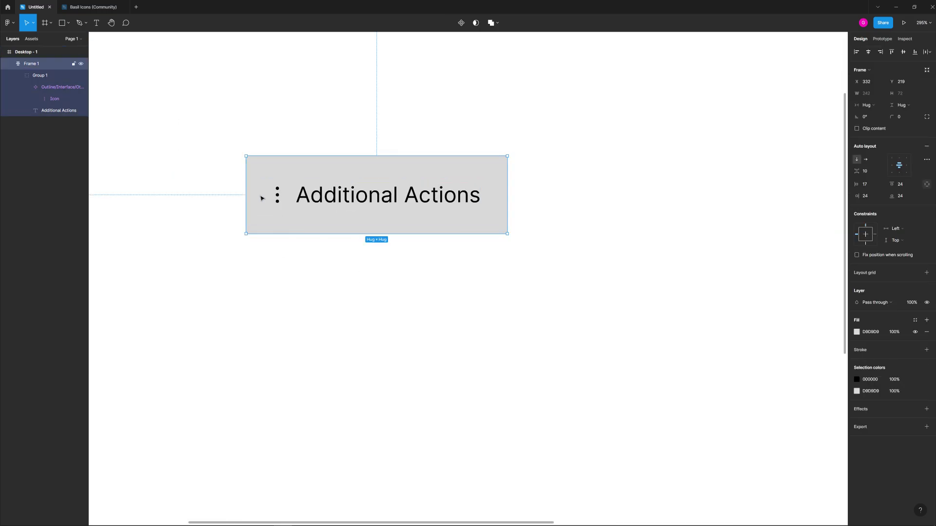
{"action": "left_click_drag", "start_coordinate": [259, 198], "coordinate": [253, 194]}
{"action": "left_click", "coordinate": [268, 276]}
{"action": "scroll", "coordinate": [387, 282], "scroll_direction": "down", "scroll_amount": 5}
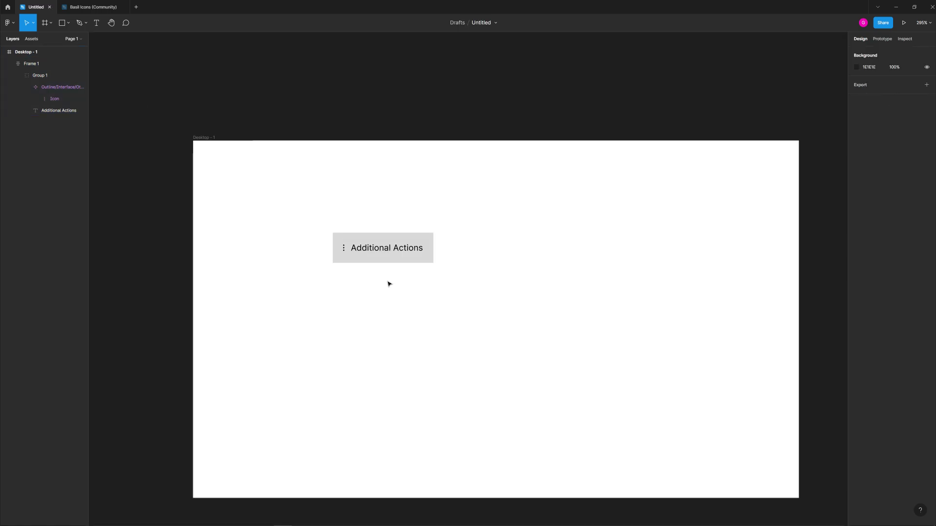
{"action": "left_click_drag", "start_coordinate": [387, 282], "coordinate": [342, 273]}
{"action": "scroll", "coordinate": [373, 251], "scroll_direction": "up", "scroll_amount": 2}
Step: Give Frame 1 a solid light blue fill, hex 61A5E3 at 100%
{"action": "left_click", "coordinate": [388, 222]}
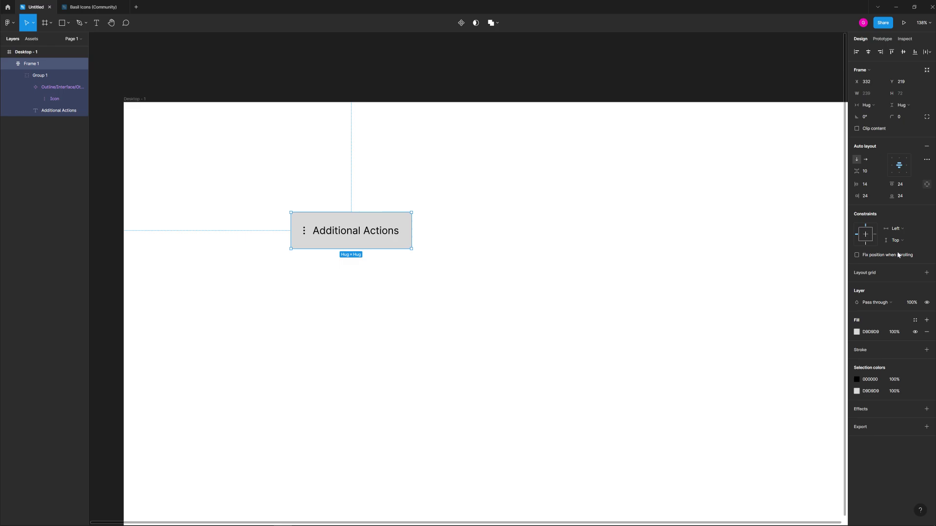
{"action": "left_click", "coordinate": [420, 274]}
{"action": "left_click", "coordinate": [405, 234]}
{"action": "left_click", "coordinate": [856, 332]}
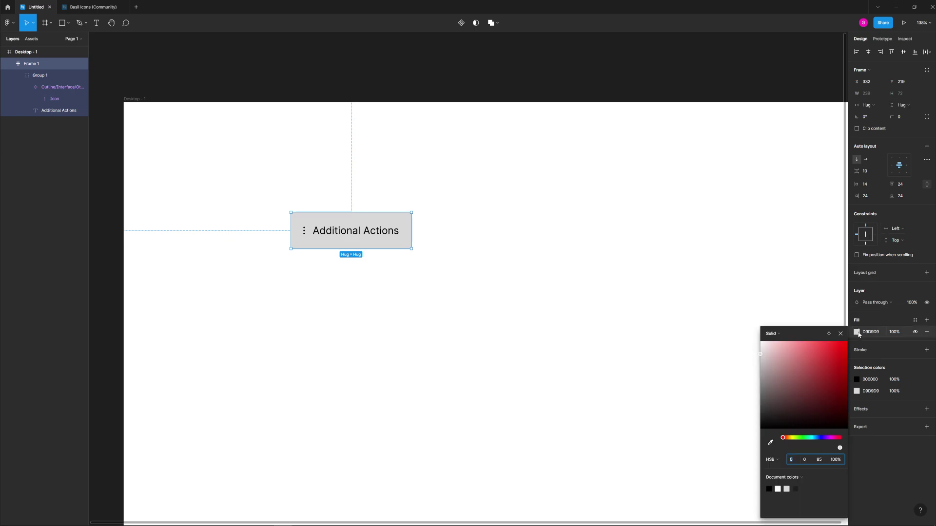
{"action": "left_click", "coordinate": [816, 439]}
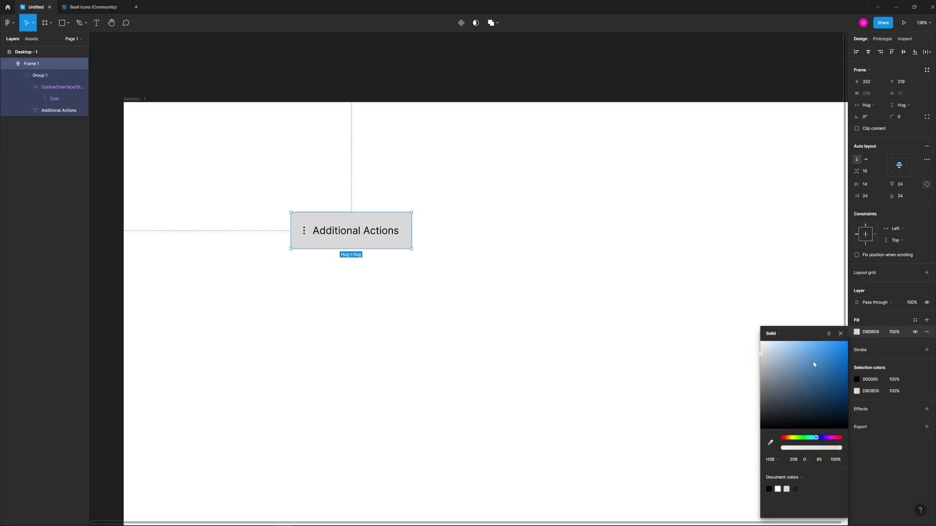
{"action": "mouse_move", "coordinate": [813, 364]}
{"action": "left_mouse_down"}
{"action": "mouse_move", "coordinate": [825, 339]}
{"action": "mouse_move", "coordinate": [813, 356]}
{"action": "left_mouse_up"}
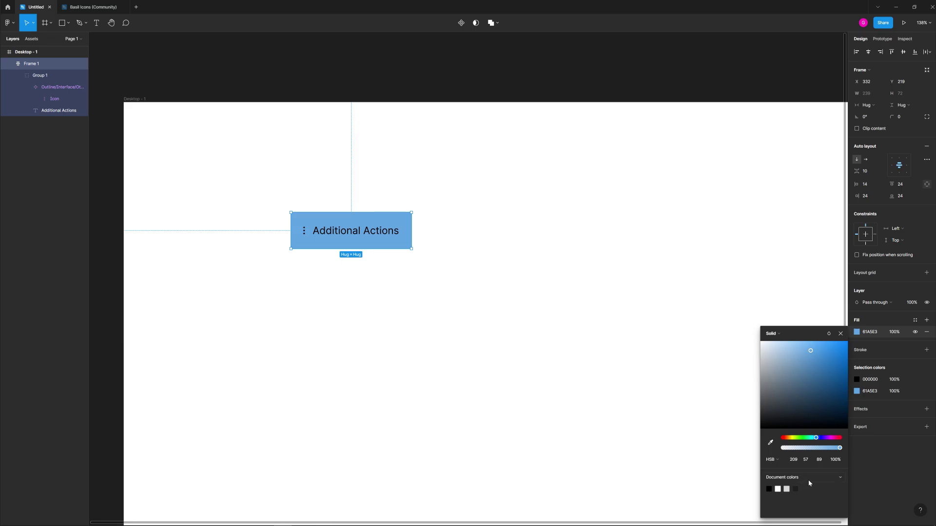
{"action": "left_click", "coordinate": [770, 460]}
{"action": "left_click", "coordinate": [774, 420]}
{"action": "left_click", "coordinate": [793, 464]}
Step: Set Frame 1's corner radius to 7 and check the rounded corners
{"action": "left_click", "coordinate": [332, 149]}
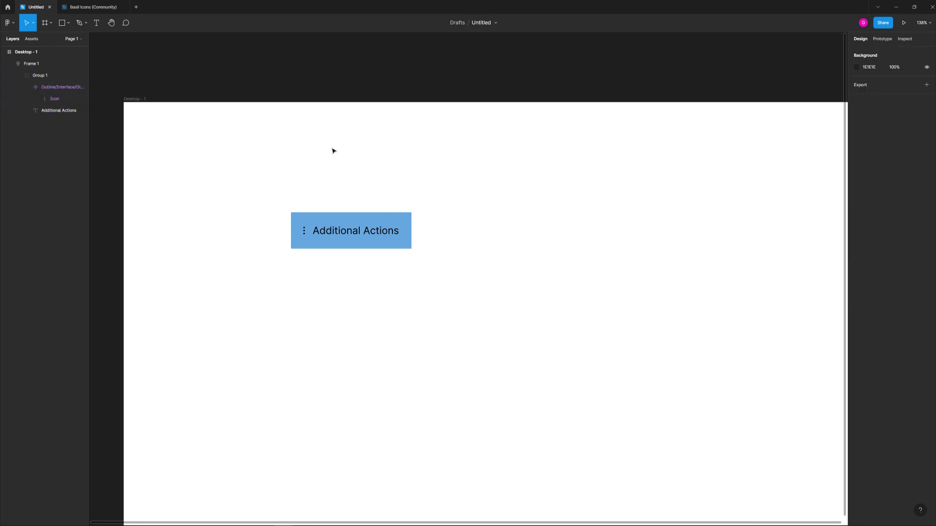
{"action": "left_click", "coordinate": [33, 64]}
{"action": "left_click", "coordinate": [892, 118]}
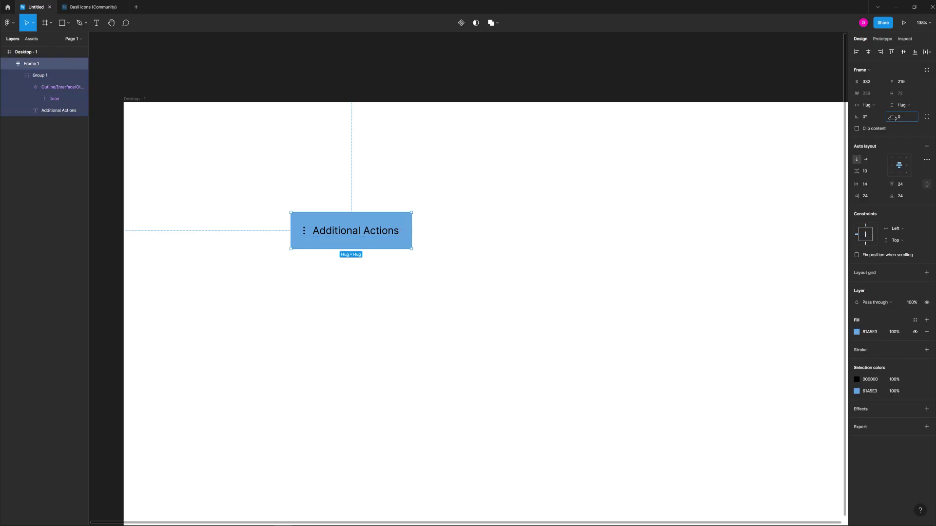
{"action": "left_click_drag", "start_coordinate": [892, 117], "coordinate": [5, 127]}
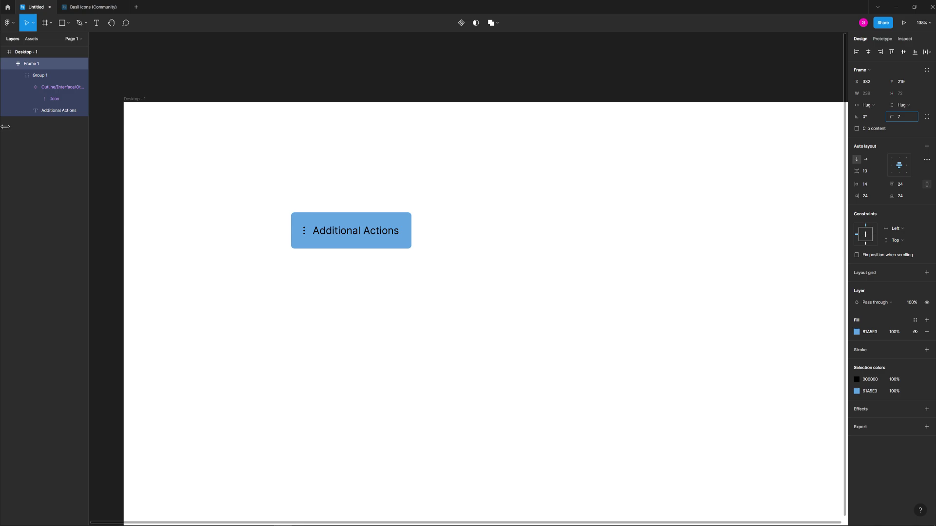
{"action": "left_click", "coordinate": [510, 318]}
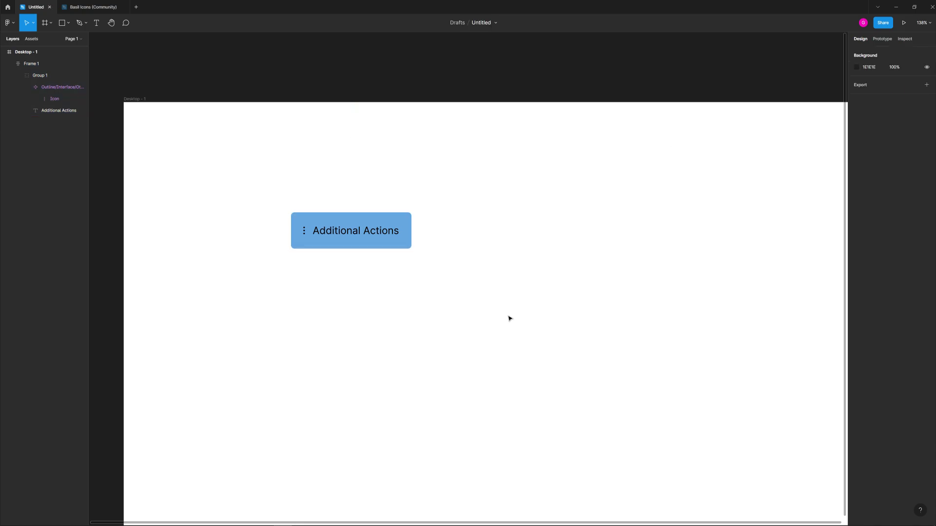
{"action": "left_click", "coordinate": [337, 243]}
{"action": "scroll", "coordinate": [498, 255], "scroll_direction": "down", "scroll_amount": 2}
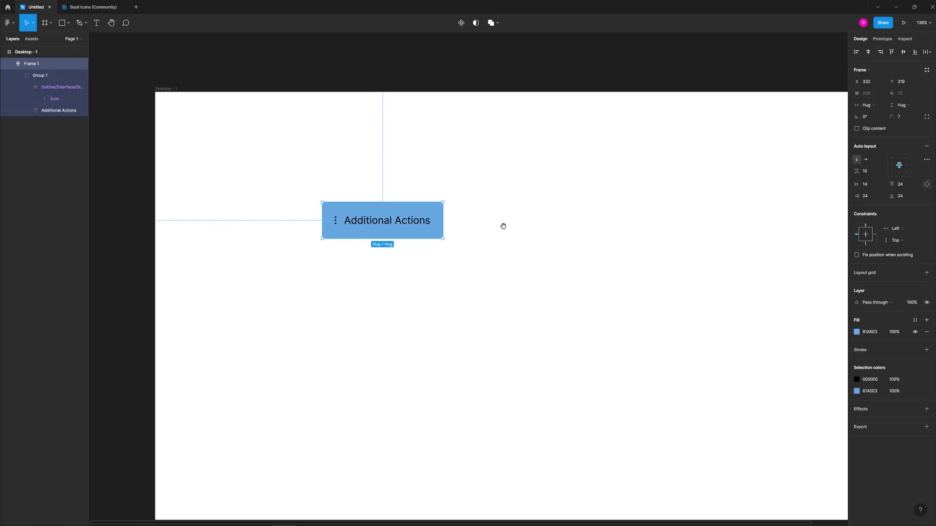
{"action": "left_click", "coordinate": [467, 198]}
{"action": "left_click", "coordinate": [379, 213]}
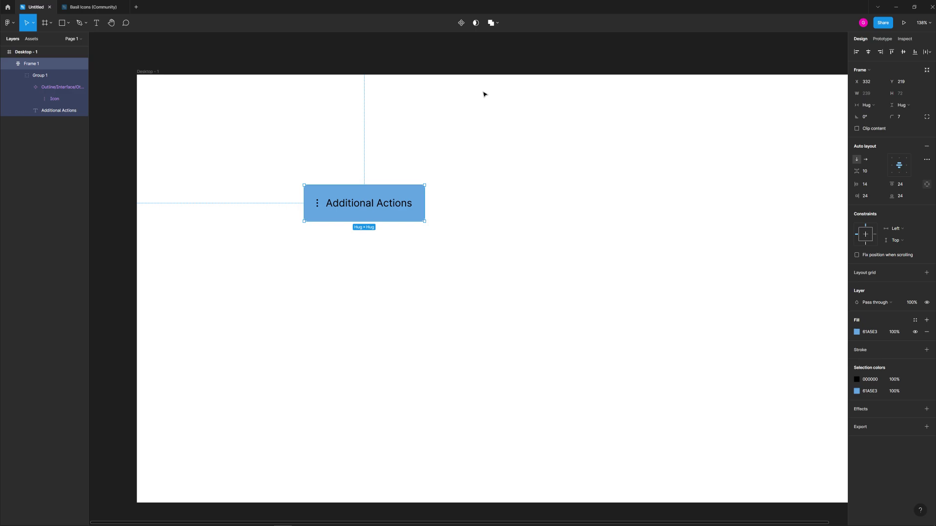
Step: Make the button a component, delete the stray icon component, and add a second variant
{"action": "left_click", "coordinate": [462, 28]}
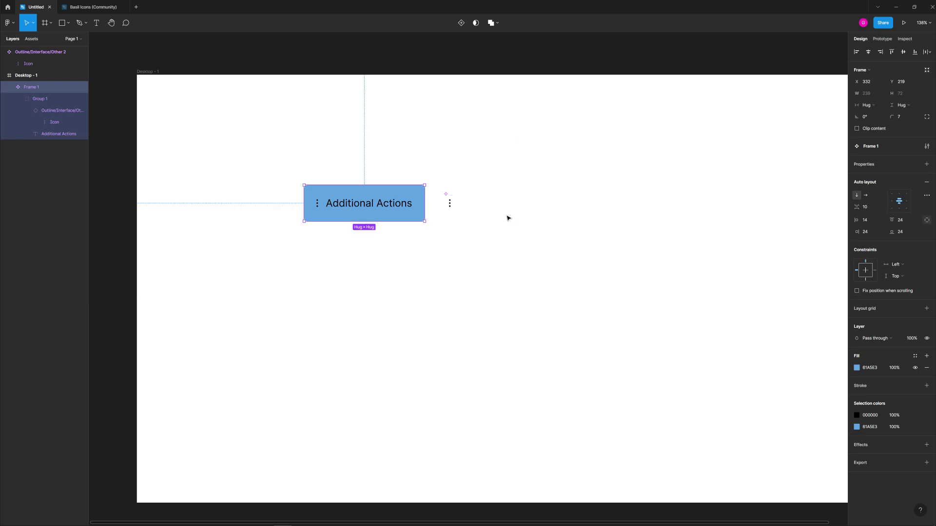
{"action": "left_click_drag", "start_coordinate": [482, 179], "coordinate": [440, 229]}
{"action": "key", "text": "Delete"}
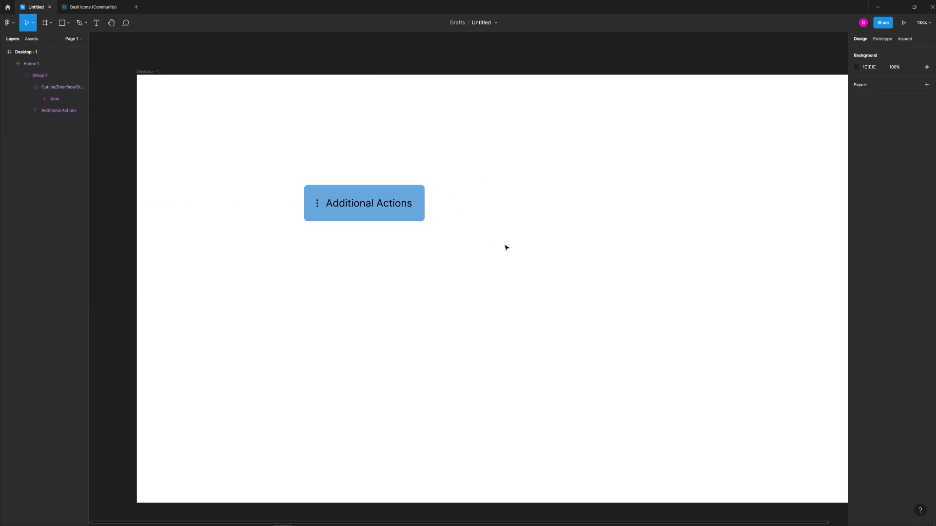
{"action": "left_click", "coordinate": [358, 207]}
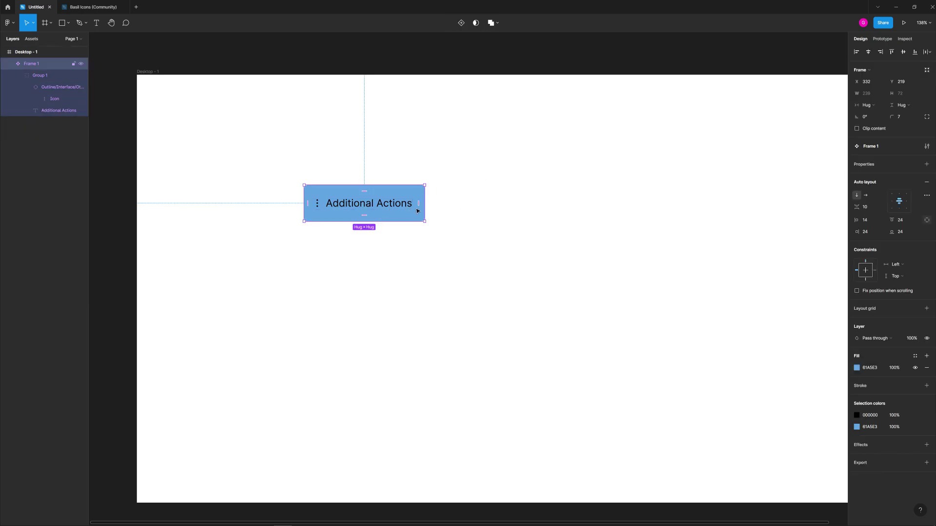
{"action": "left_click", "coordinate": [462, 23]}
Step: Move the button set out of Desktop - 1 and draw Frame 2 around it
{"action": "left_click", "coordinate": [530, 245]}
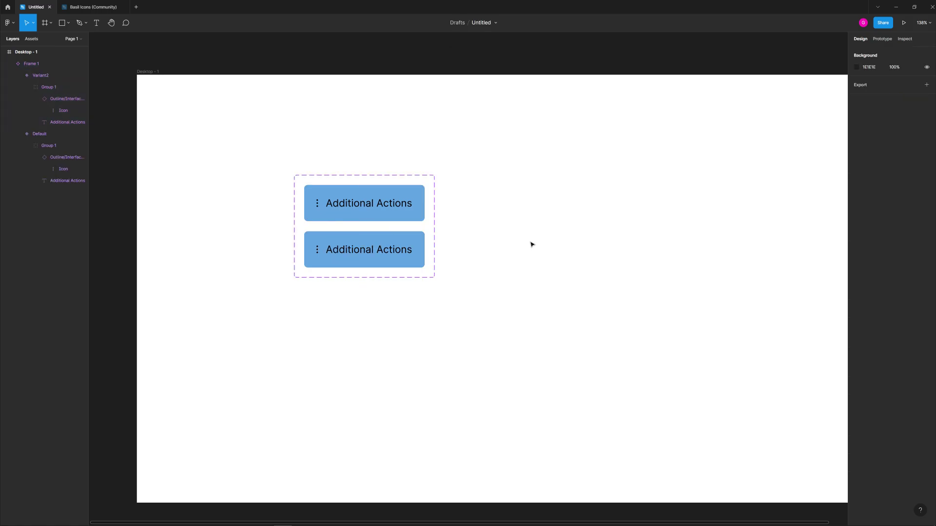
{"action": "scroll", "coordinate": [547, 244], "scroll_direction": "down", "scroll_amount": 3}
{"action": "left_click_drag", "start_coordinate": [547, 258], "coordinate": [382, 257]}
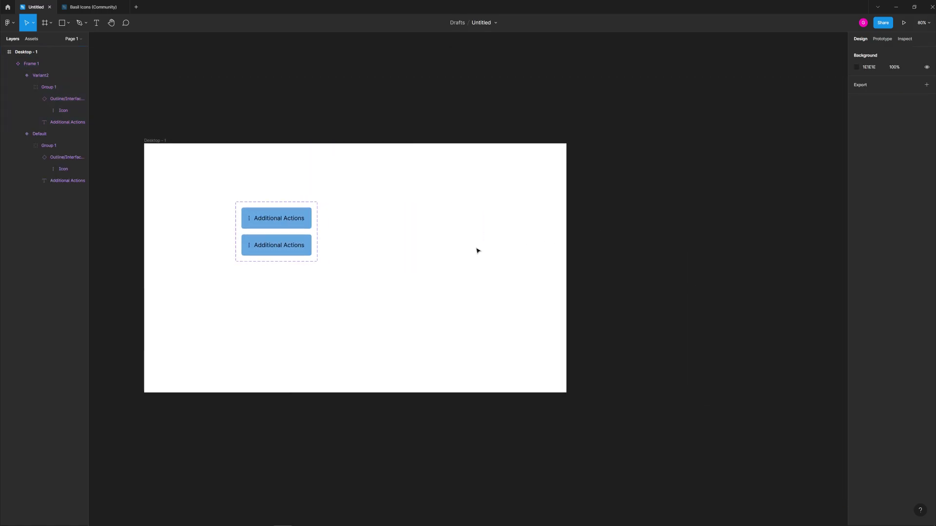
{"action": "left_click_drag", "start_coordinate": [255, 205], "coordinate": [627, 177]}
{"action": "left_click", "coordinate": [631, 156]}
{"action": "key", "text": "f"}
{"action": "left_click_drag", "start_coordinate": [591, 144], "coordinate": [817, 391]}
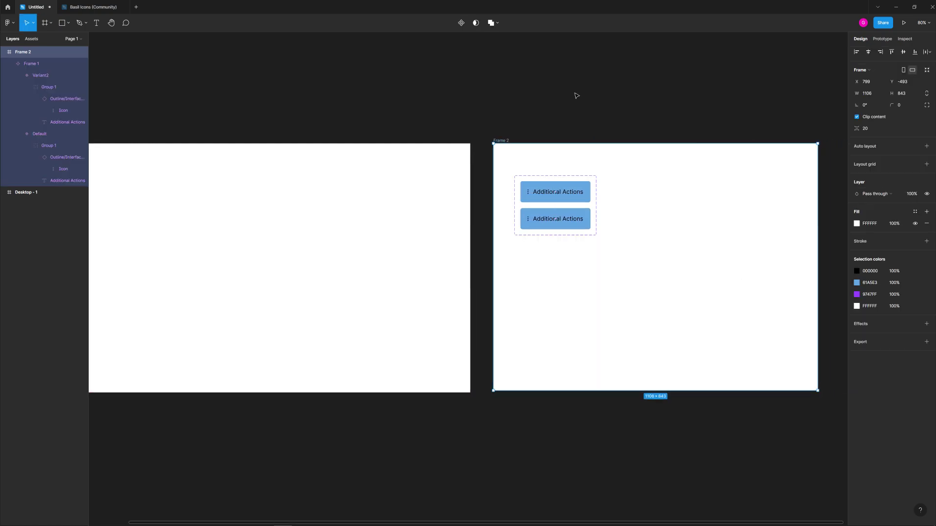
{"action": "left_click", "coordinate": [554, 212]}
Step: Lighten the lower variant's fill to light blue 96C1E9
{"action": "scroll", "coordinate": [598, 202], "scroll_direction": "up", "scroll_amount": 5}
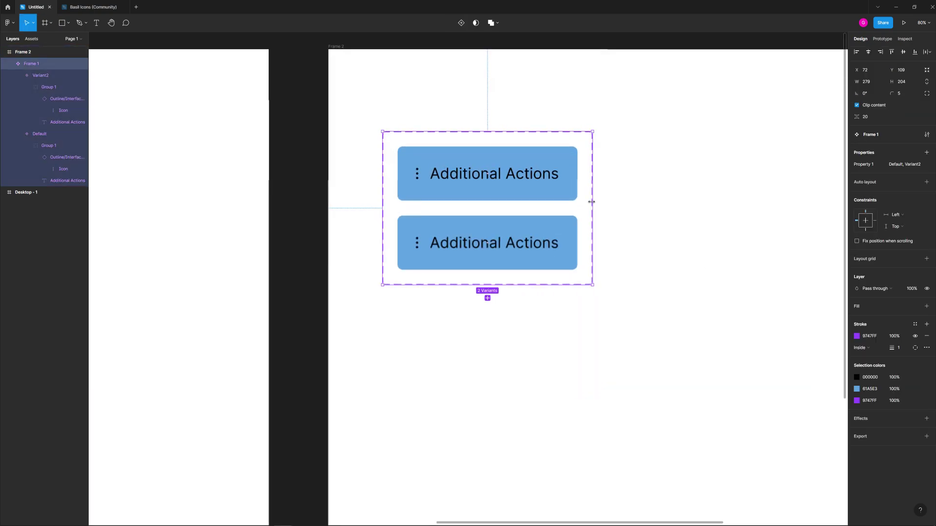
{"action": "left_click", "coordinate": [554, 228]}
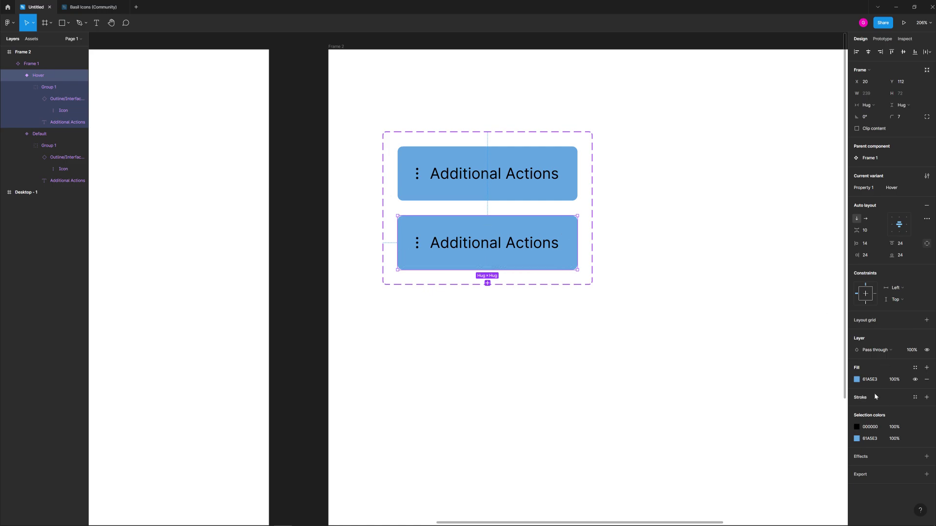
{"action": "left_click", "coordinate": [857, 381]}
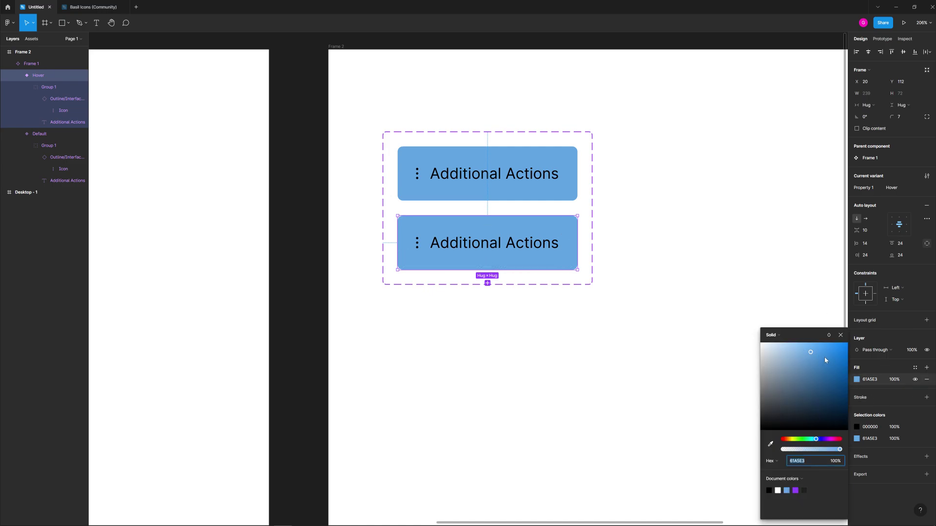
{"action": "left_click", "coordinate": [803, 345]}
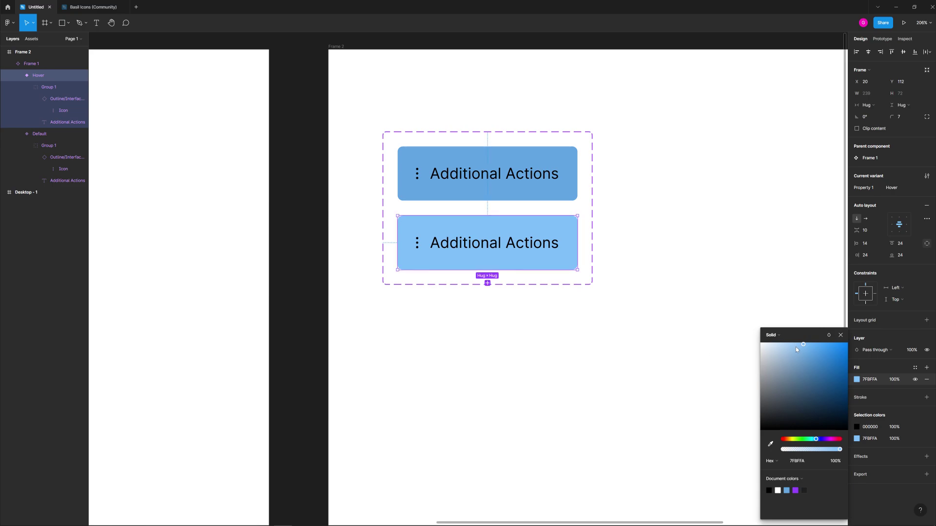
{"action": "mouse_move", "coordinate": [796, 347]}
{"action": "left_mouse_down"}
{"action": "mouse_move", "coordinate": [753, 337]}
{"action": "mouse_move", "coordinate": [821, 360]}
{"action": "mouse_move", "coordinate": [791, 352]}
{"action": "left_mouse_up"}
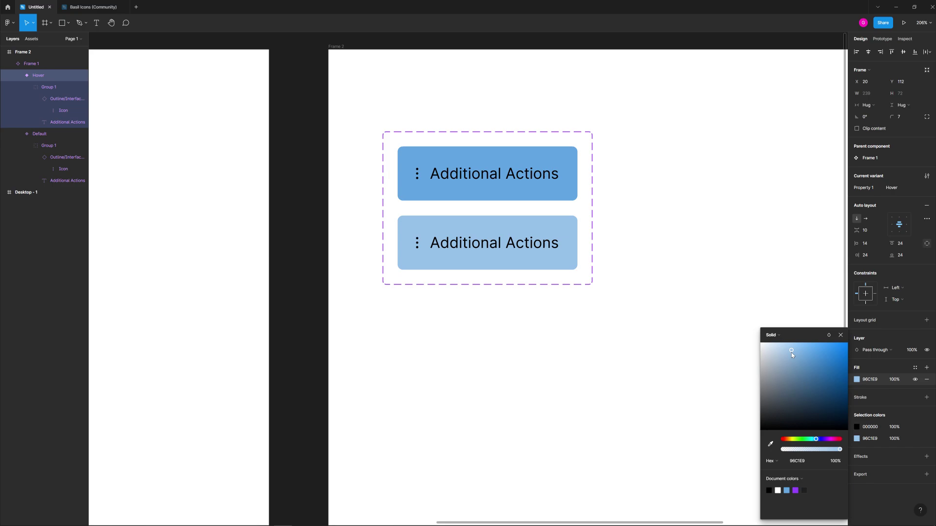
Step: Connect the Default variant to the Hover variant with a While hovering prototype interaction
{"action": "left_click", "coordinate": [671, 356]}
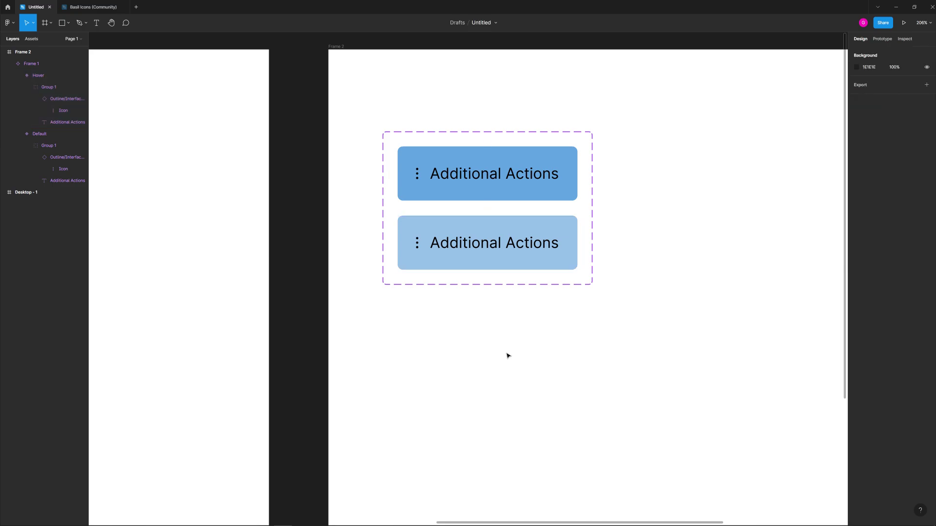
{"action": "scroll", "coordinate": [507, 355], "scroll_direction": "down", "scroll_amount": 5}
{"action": "left_click_drag", "start_coordinate": [467, 358], "coordinate": [619, 305]}
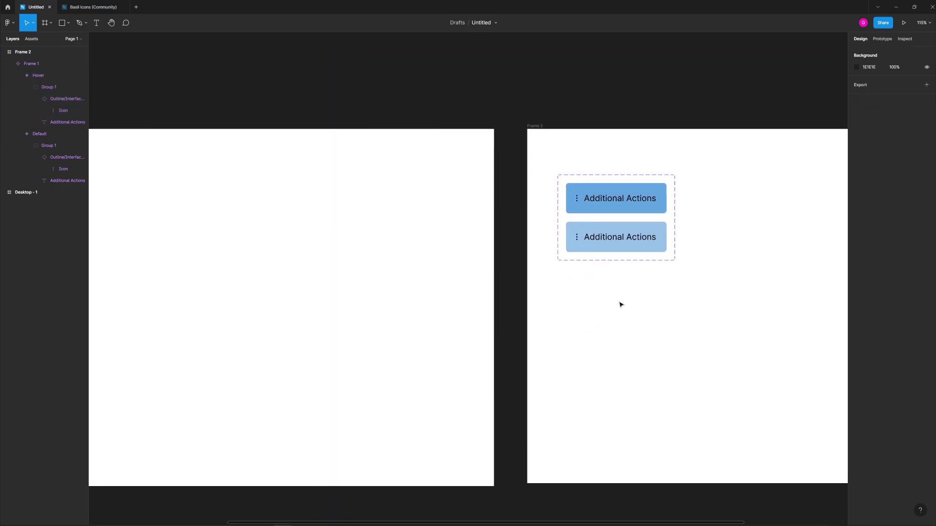
{"action": "scroll", "coordinate": [704, 226], "scroll_direction": "up", "scroll_amount": 6}
{"action": "key", "text": "shift+e"}
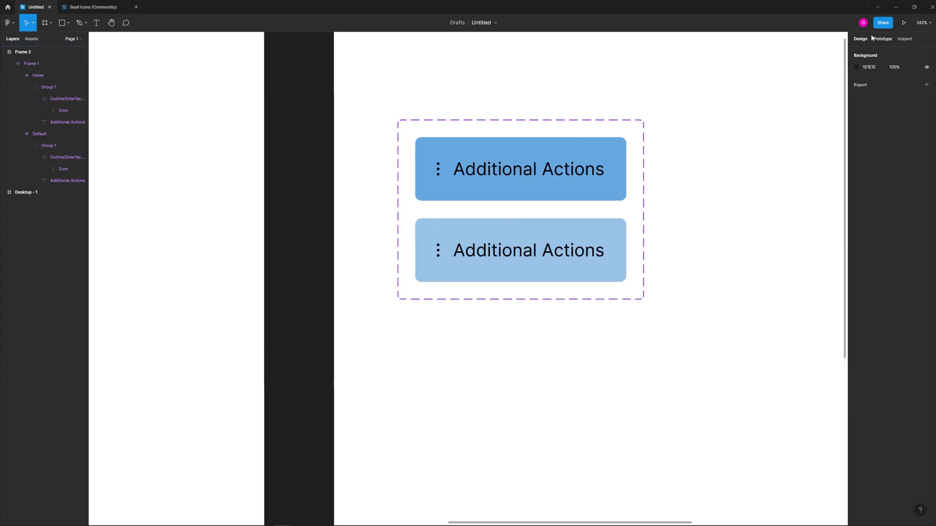
{"action": "left_click", "coordinate": [531, 171]}
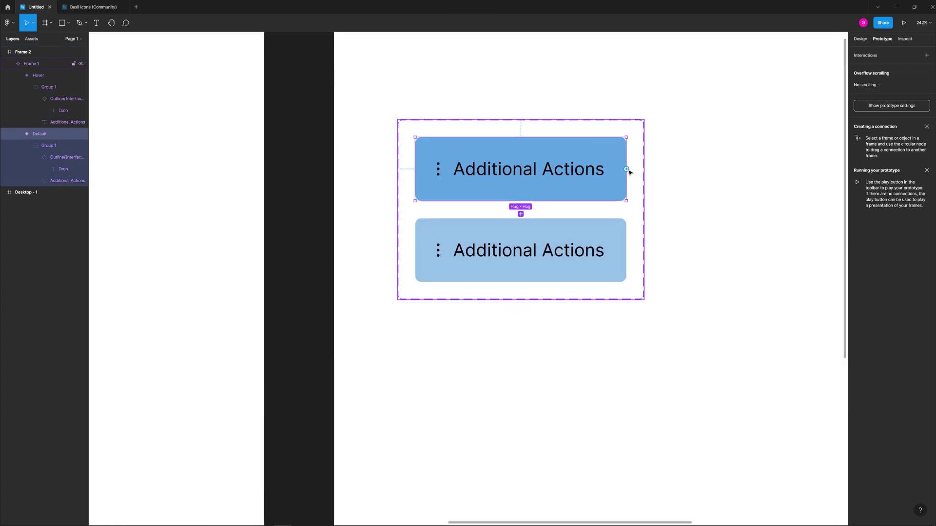
{"action": "left_click_drag", "start_coordinate": [627, 168], "coordinate": [537, 227]}
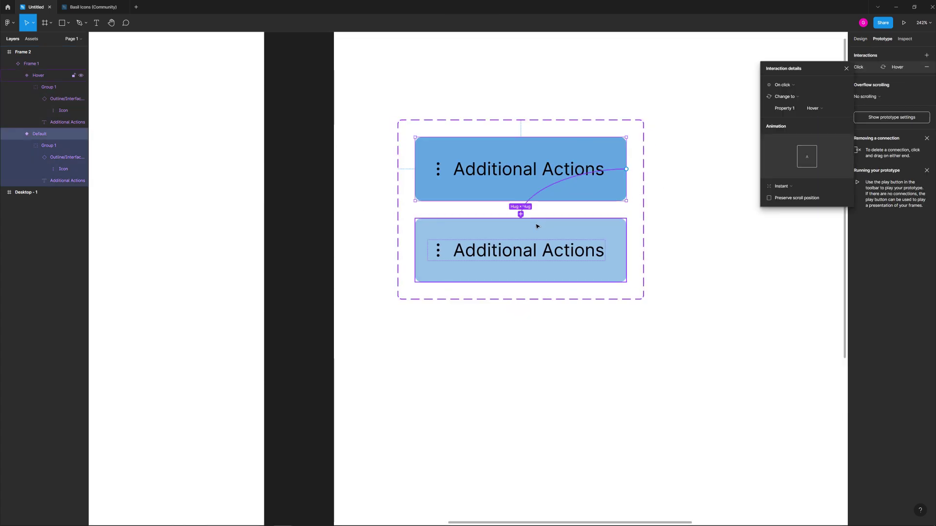
{"action": "left_click", "coordinate": [783, 85]}
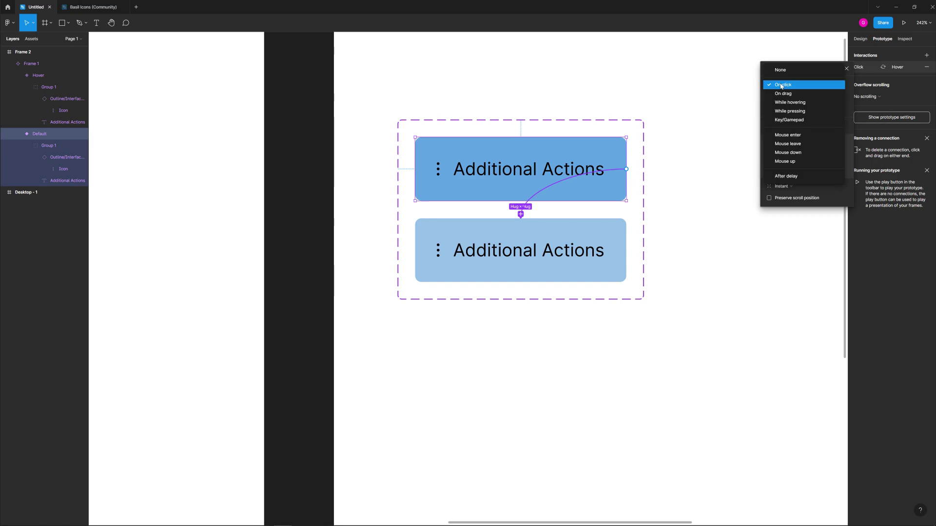
{"action": "left_click", "coordinate": [799, 103]}
{"action": "left_click", "coordinate": [717, 208]}
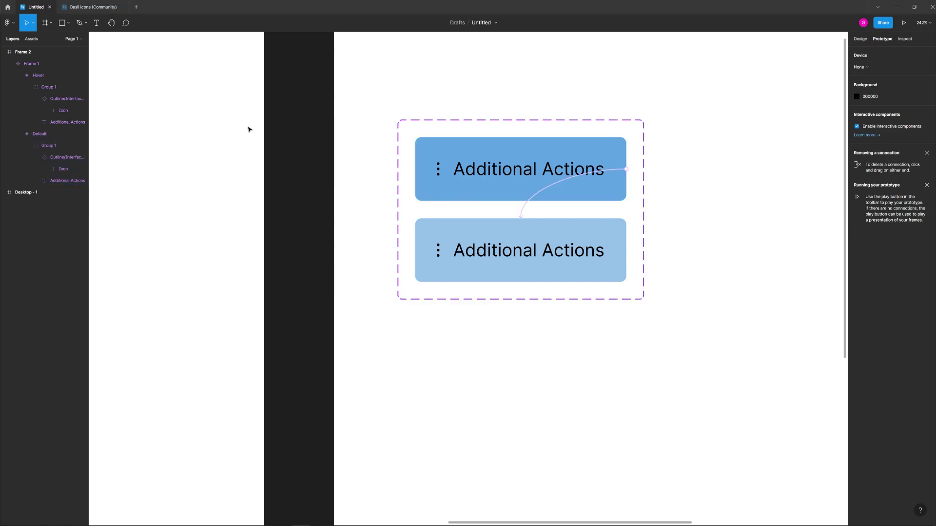
Step: Drag an Additional Actions instance from the local Assets into Desktop - 1
{"action": "left_click", "coordinate": [35, 38]}
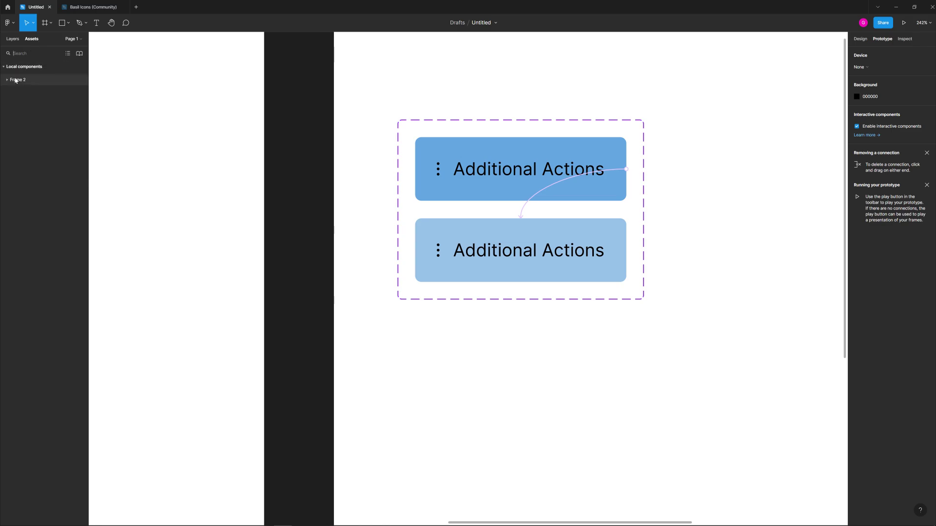
{"action": "left_click_drag", "start_coordinate": [50, 104], "coordinate": [195, 189]}
{"action": "scroll", "coordinate": [211, 227], "scroll_direction": "down", "scroll_amount": 5}
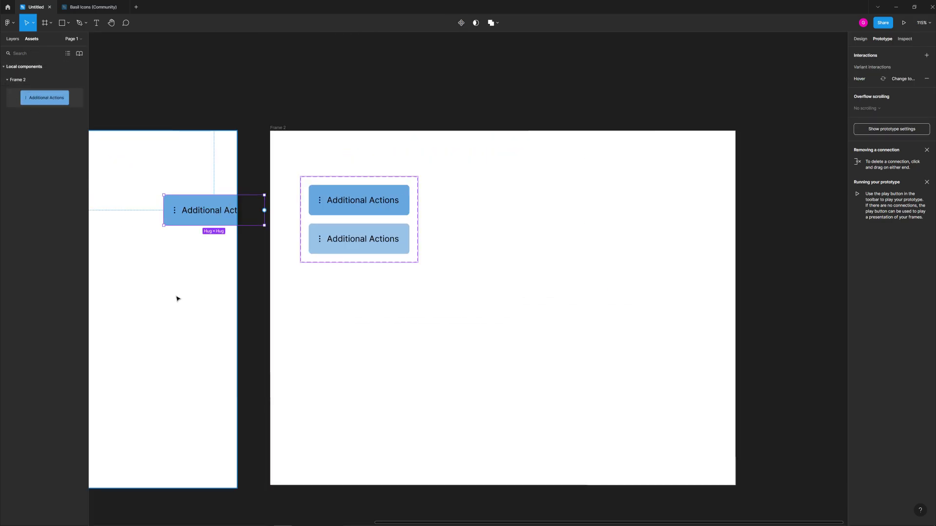
{"action": "left_click_drag", "start_coordinate": [176, 297], "coordinate": [595, 269]}
{"action": "left_click_drag", "start_coordinate": [634, 202], "coordinate": [410, 288]}
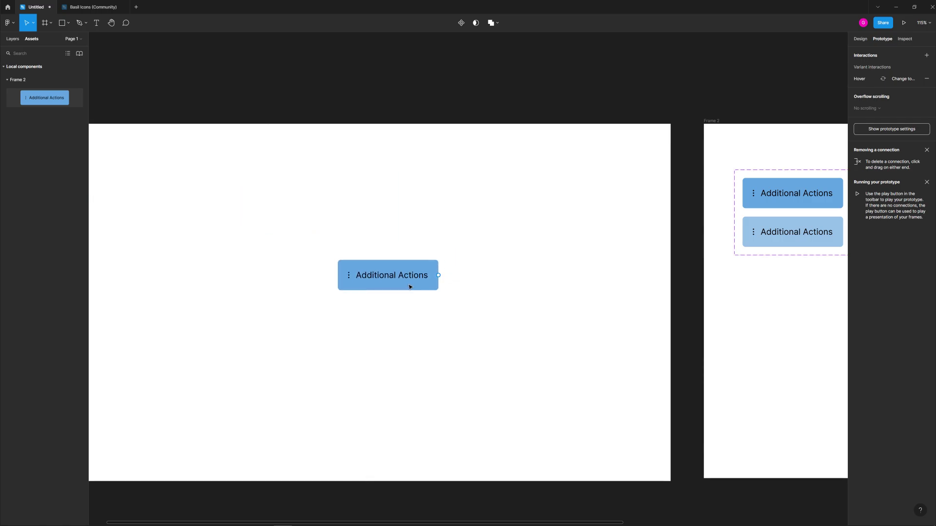
Step: Centre the button horizontally and vertically in Desktop - 1 and start the prototype presentation
{"action": "left_click", "coordinate": [863, 40]}
{"action": "key", "text": "ctrl+z"}
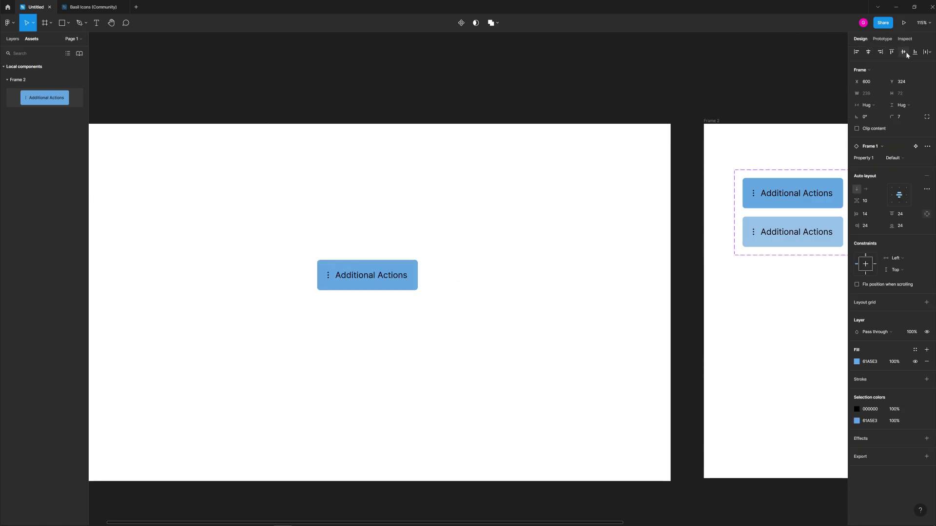
{"action": "left_click", "coordinate": [903, 52]}
{"action": "left_click", "coordinate": [543, 174]}
{"action": "left_click_drag", "start_coordinate": [426, 231], "coordinate": [551, 205]}
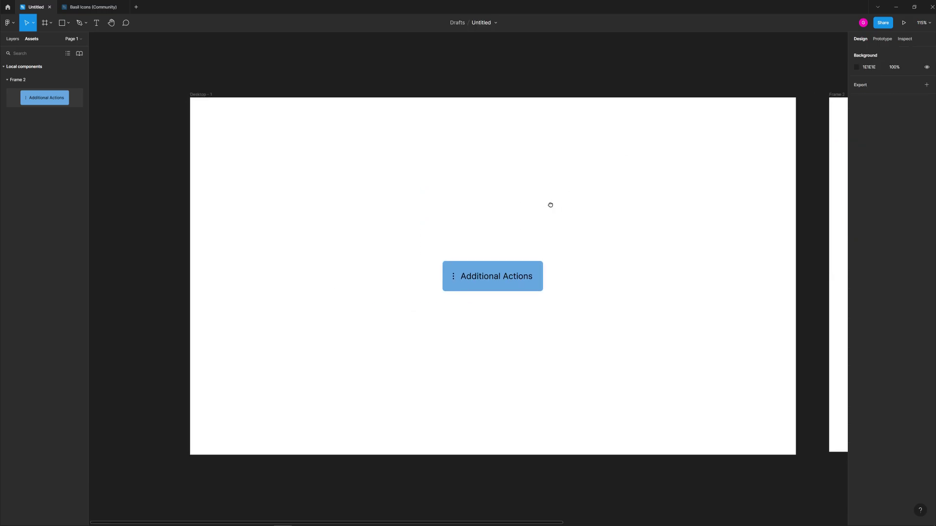
{"action": "left_click", "coordinate": [521, 276]}
{"action": "key", "text": "ctrl+alt+Return"}
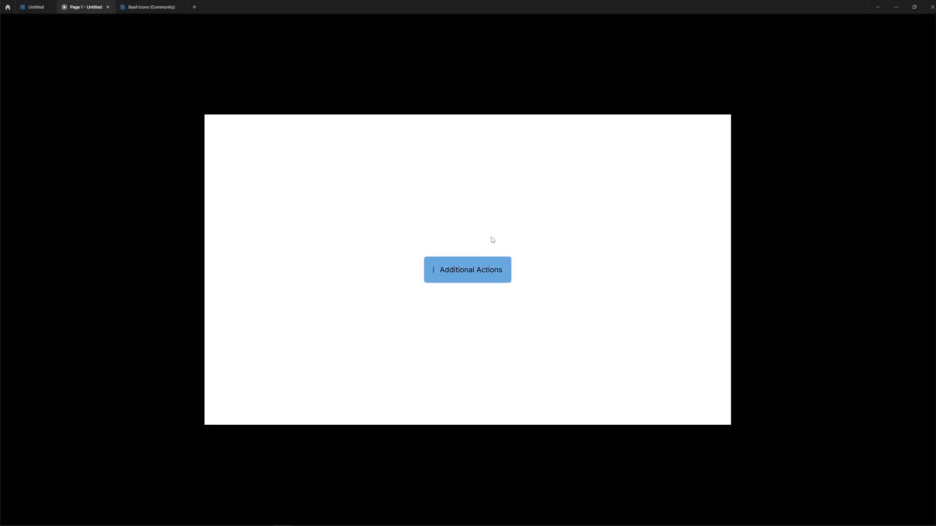
Step: In the editor, give the Hover variant the top button's blue with the eyedropper
{"action": "left_click", "coordinate": [35, 6]}
{"action": "left_click", "coordinate": [526, 189]}
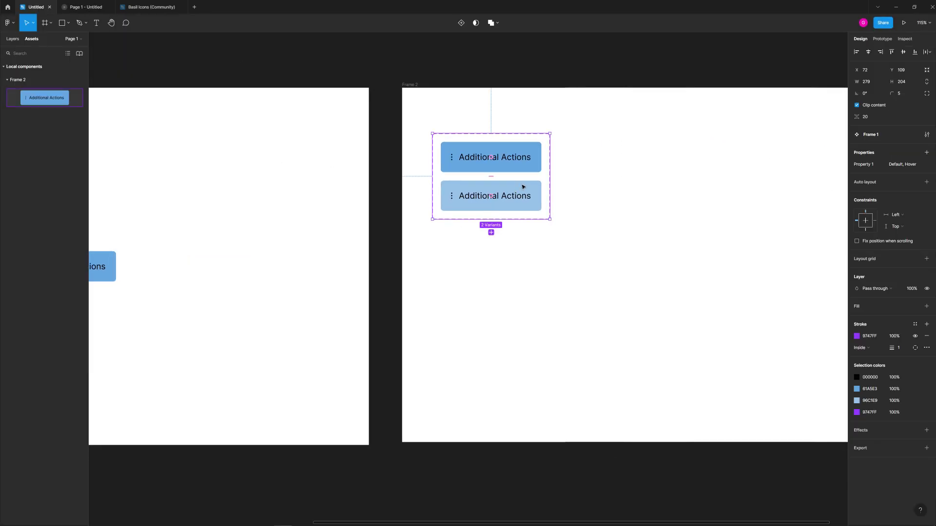
{"action": "left_click", "coordinate": [859, 382]}
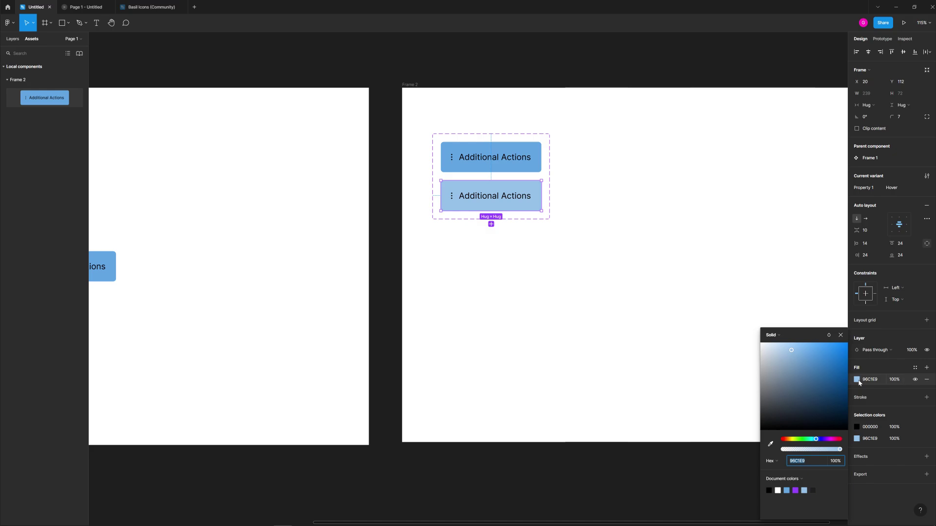
{"action": "left_click", "coordinate": [859, 382]}
{"action": "key", "text": "i"}
{"action": "left_click", "coordinate": [521, 164]}
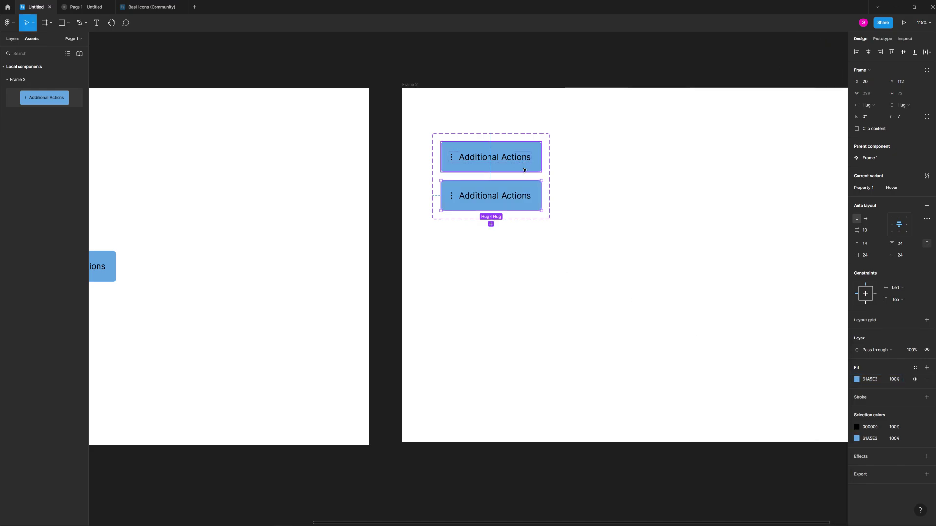
Step: Lighten the Hover variant's fill to a brighter blue
{"action": "left_click", "coordinate": [859, 383]}
{"action": "left_click_drag", "start_coordinate": [808, 355], "coordinate": [807, 348]}
{"action": "left_click", "coordinate": [763, 318]}
{"action": "scroll", "coordinate": [385, 280], "scroll_direction": "down", "scroll_amount": 5}
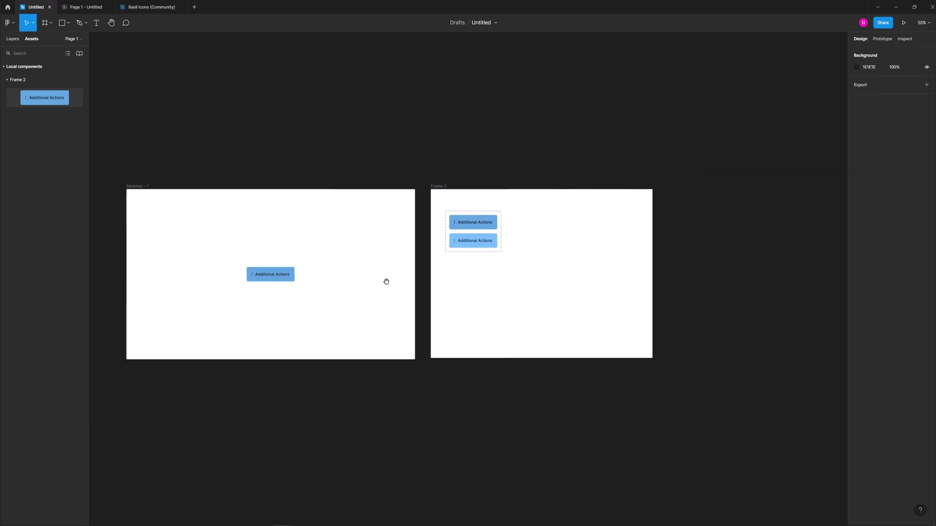
{"action": "scroll", "coordinate": [353, 278], "scroll_direction": "left", "scroll_amount": 3}
{"action": "scroll", "coordinate": [318, 271], "scroll_direction": "up", "scroll_amount": 3}
Step: Move the Desktop - 1 button up toward the frame's centre
{"action": "scroll", "coordinate": [317, 270], "scroll_direction": "up", "scroll_amount": 4}
{"action": "left_click_drag", "start_coordinate": [402, 263], "coordinate": [412, 204]}
{"action": "left_click", "coordinate": [429, 256]}
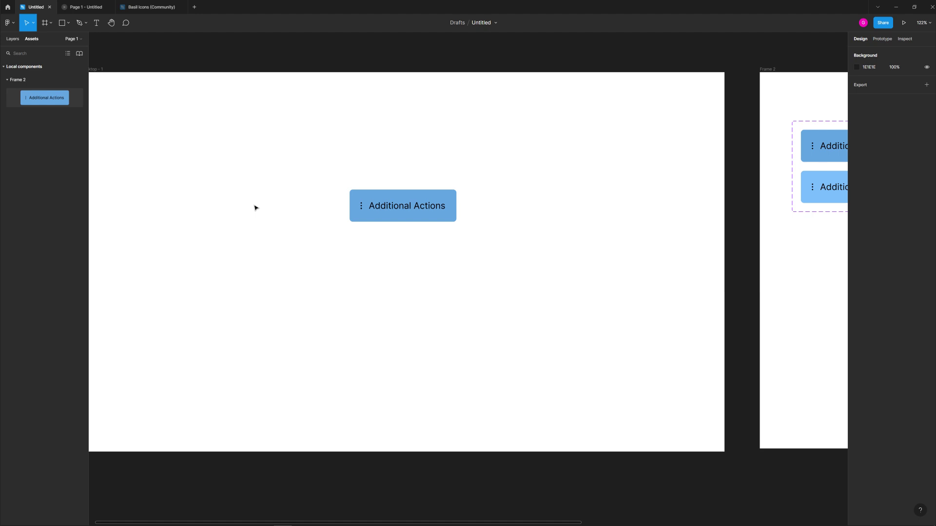
Step: Draw a rectangle just below the button with corner radius 7
{"action": "left_click", "coordinate": [65, 26]}
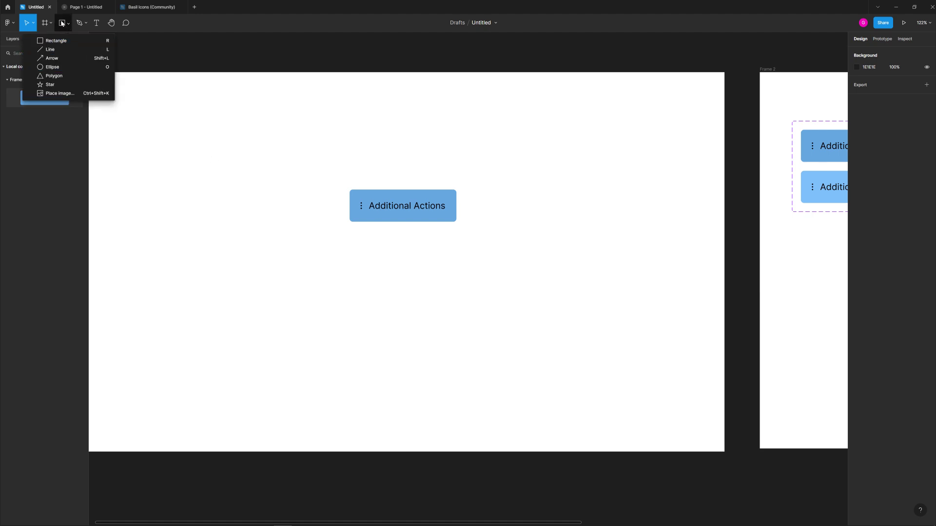
{"action": "left_click", "coordinate": [55, 41]}
{"action": "mouse_move", "coordinate": [349, 229]}
{"action": "left_mouse_down"}
{"action": "mouse_move", "coordinate": [461, 342]}
{"action": "mouse_move", "coordinate": [456, 310]}
{"action": "left_mouse_up"}
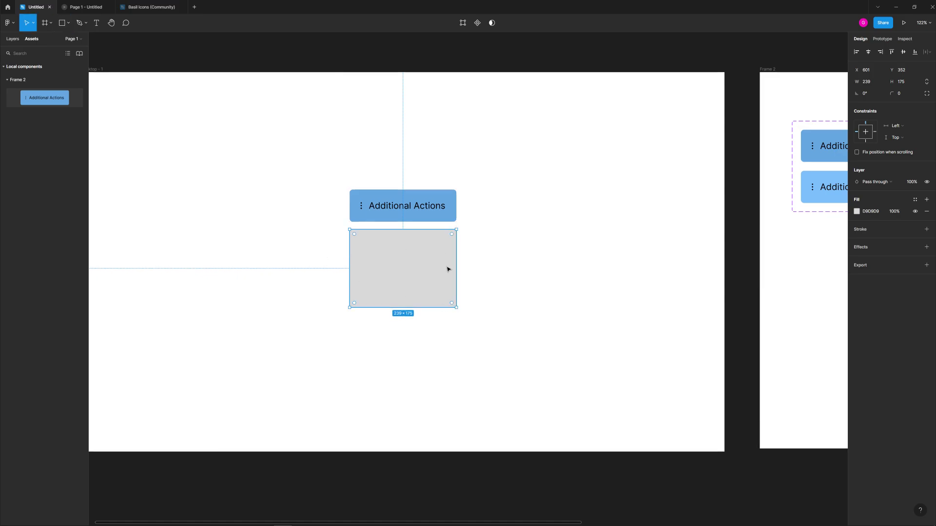
{"action": "left_click", "coordinate": [914, 95]}
{"action": "type", "text": "7"}
{"action": "key", "text": "Return"}
{"action": "left_click", "coordinate": [604, 270]}
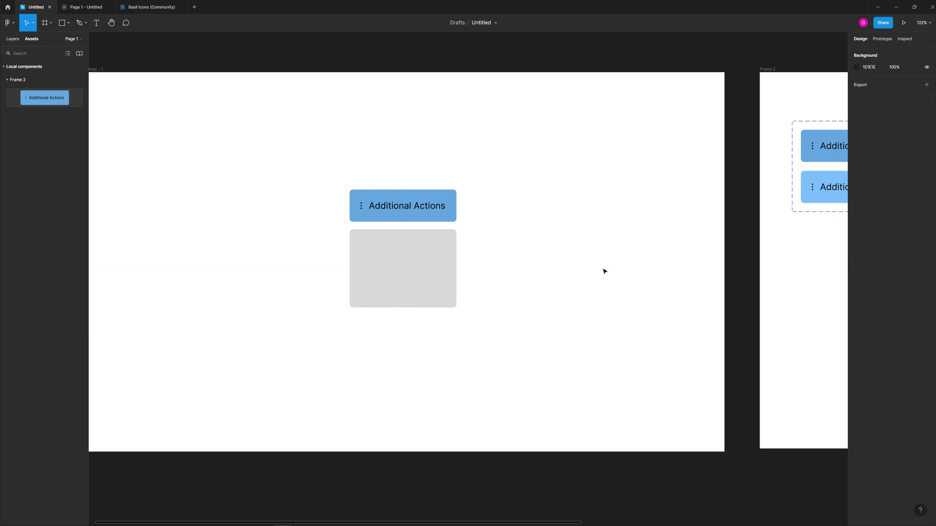
{"action": "left_click", "coordinate": [443, 285]}
{"action": "scroll", "coordinate": [345, 286], "scroll_direction": "up", "scroll_amount": 5}
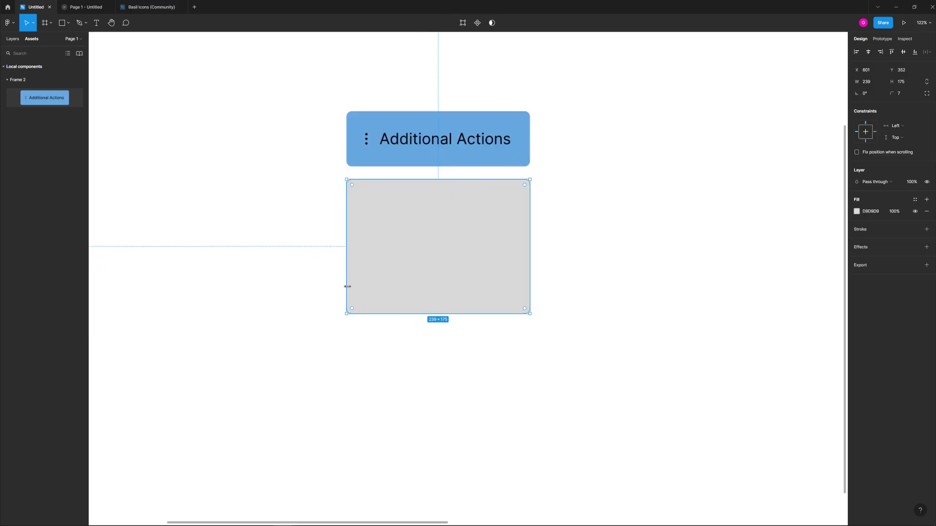
{"action": "scroll", "coordinate": [631, 207], "scroll_direction": "up", "scroll_amount": 2}
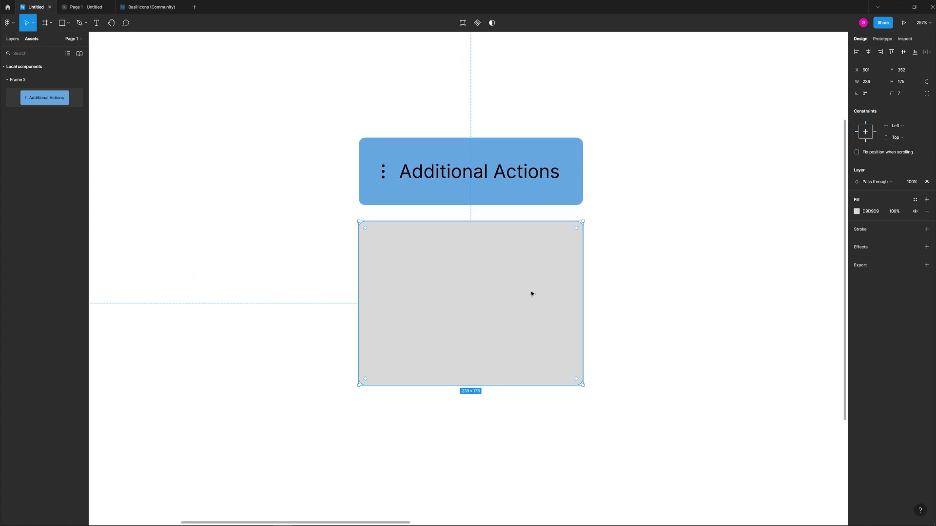
{"action": "left_click_drag", "start_coordinate": [527, 278], "coordinate": [554, 271]}
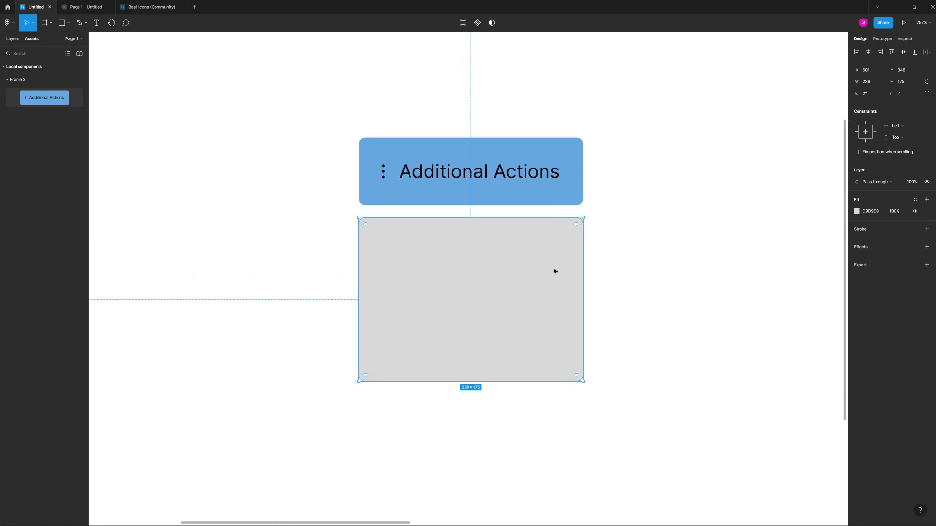
Step: Fill the rectangle white and add a drop shadow with blur 14
{"action": "left_click", "coordinate": [857, 211]}
{"action": "left_click_drag", "start_coordinate": [761, 233], "coordinate": [696, 198]}
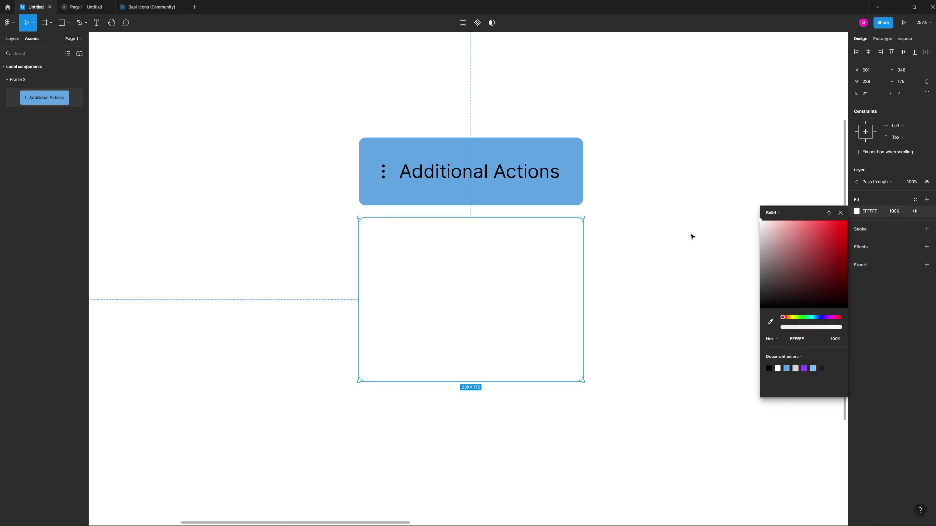
{"action": "left_click", "coordinate": [926, 247]}
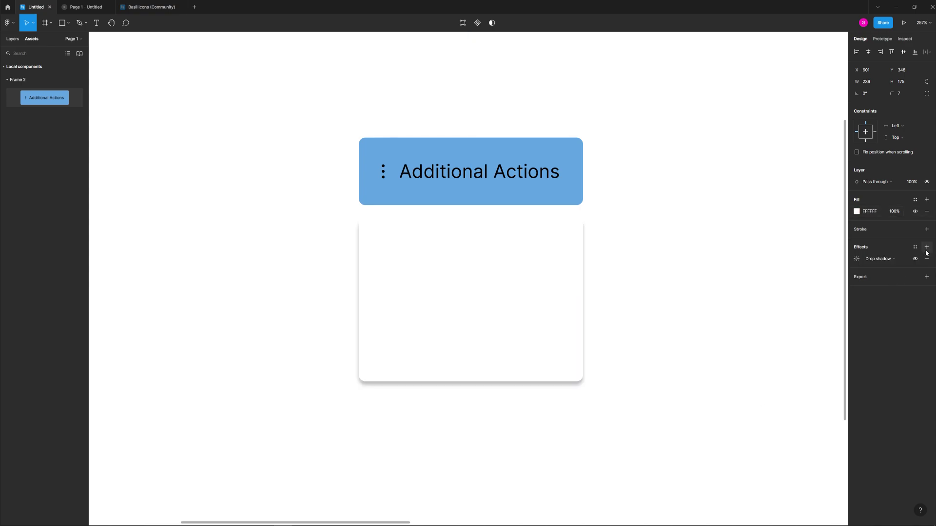
{"action": "left_click", "coordinate": [856, 260]}
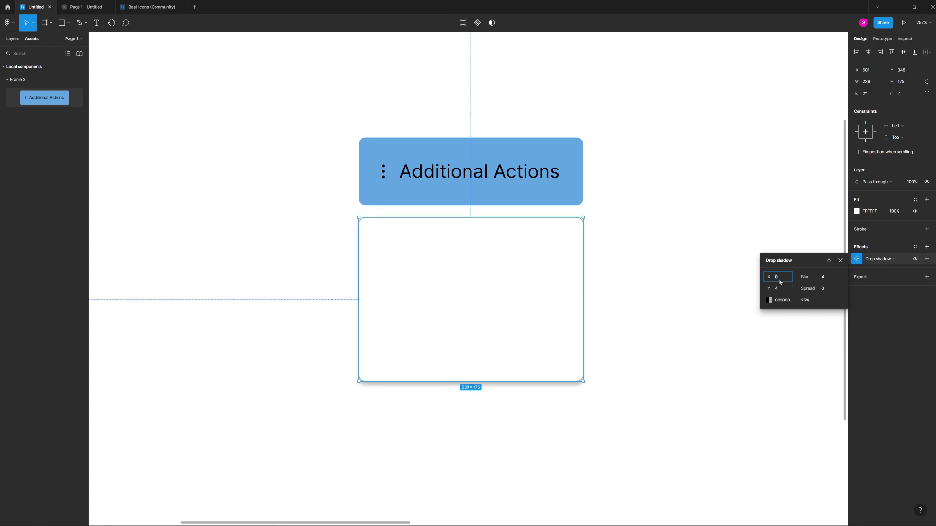
{"action": "left_click", "coordinate": [823, 277]}
{"action": "type", "text": "14"}
{"action": "key", "text": "Return"}
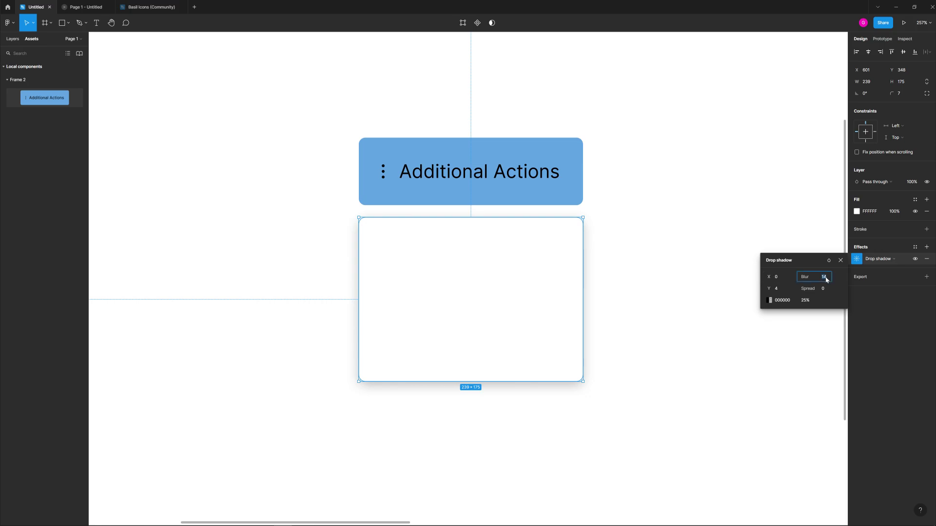
{"action": "left_click", "coordinate": [653, 336]}
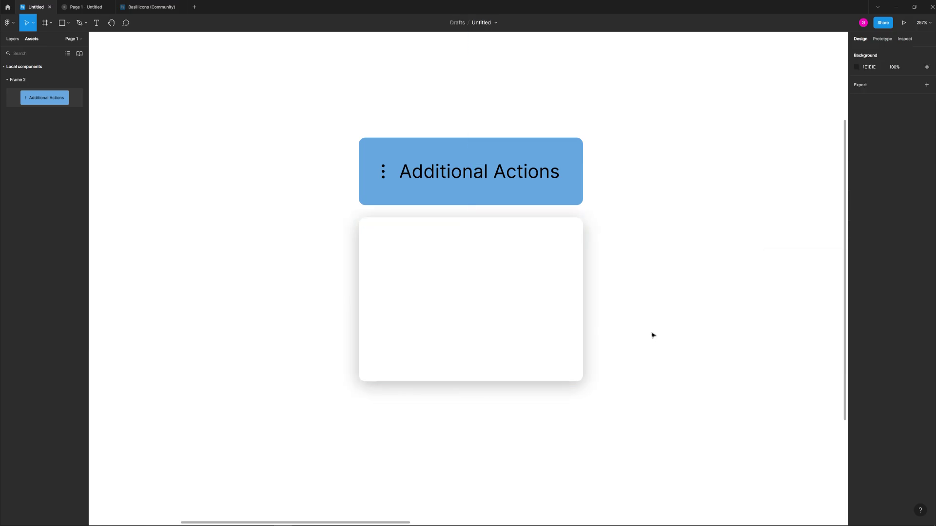
Step: Lower the opacity of the white card's drop shadow
{"action": "left_click", "coordinate": [527, 306]}
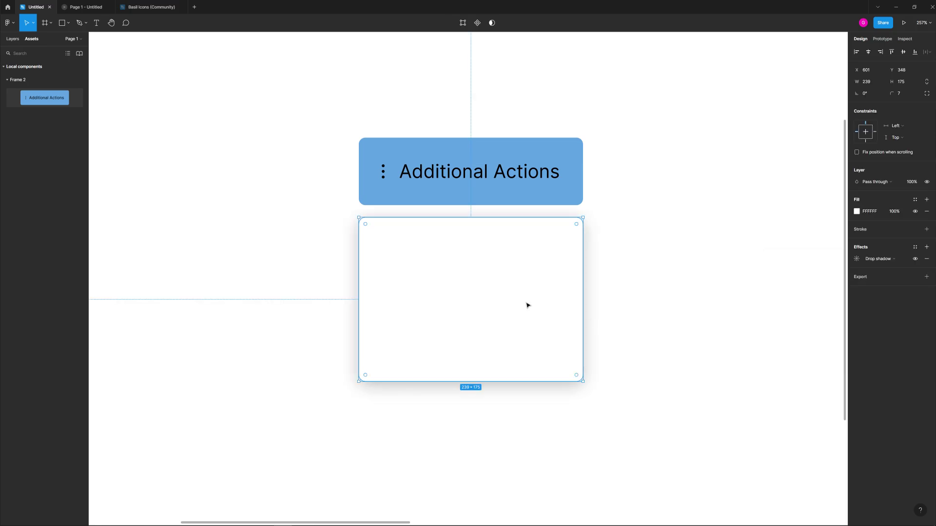
{"action": "left_click", "coordinate": [857, 260]}
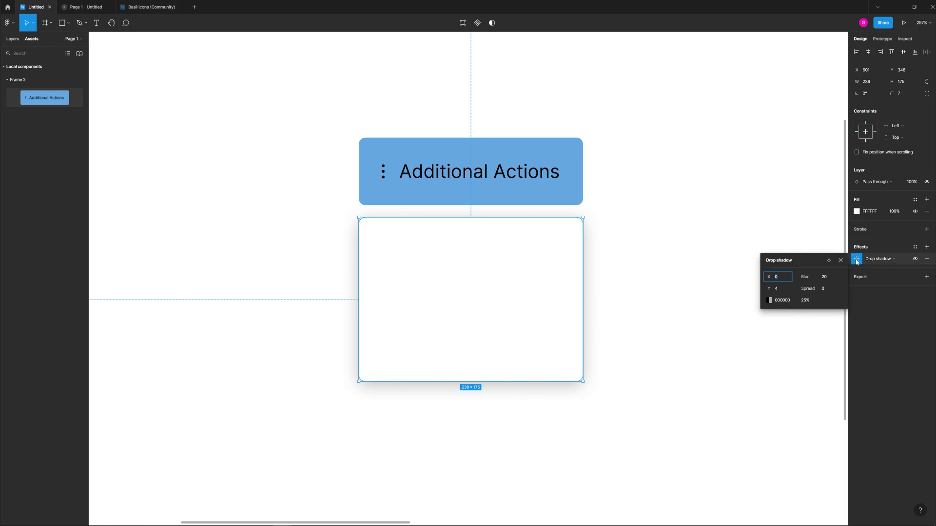
{"action": "left_click", "coordinate": [769, 300]}
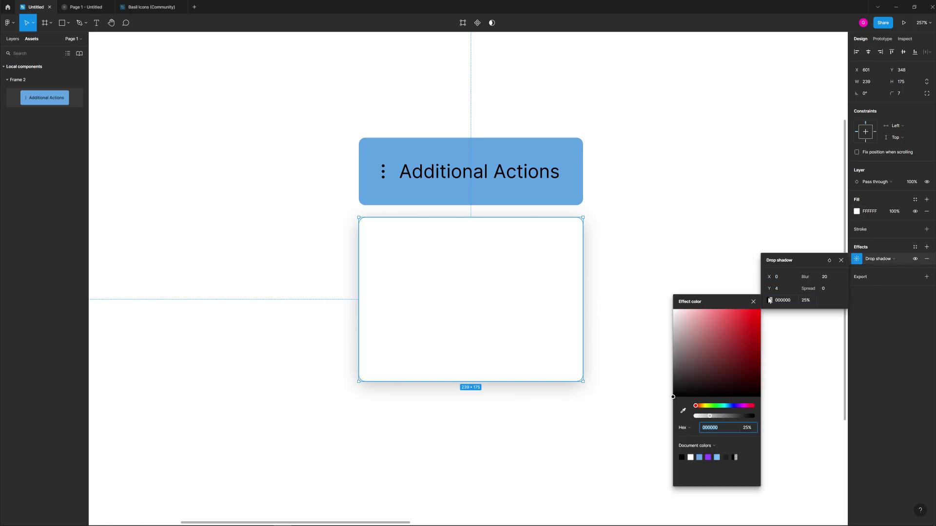
{"action": "left_click_drag", "start_coordinate": [711, 417], "coordinate": [709, 418]}
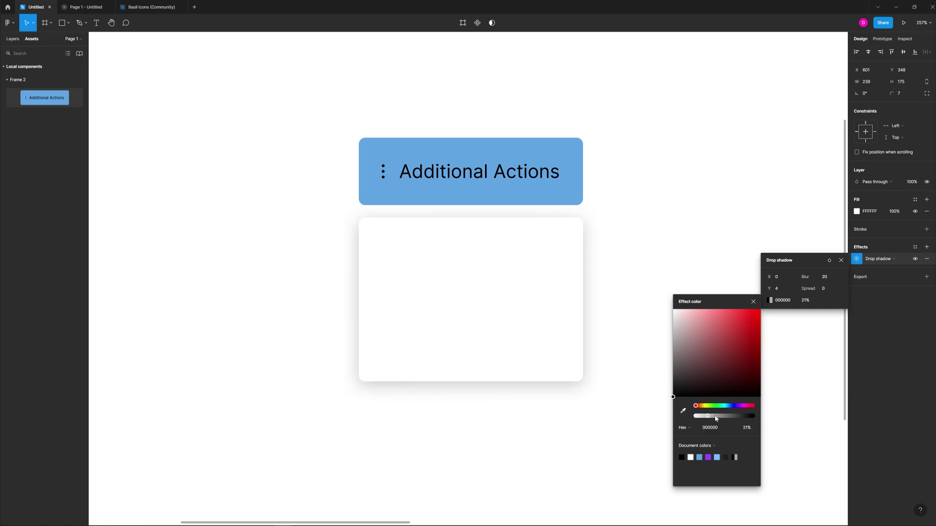
{"action": "left_click_drag", "start_coordinate": [769, 276], "coordinate": [782, 297]}
{"action": "left_click", "coordinate": [587, 239]}
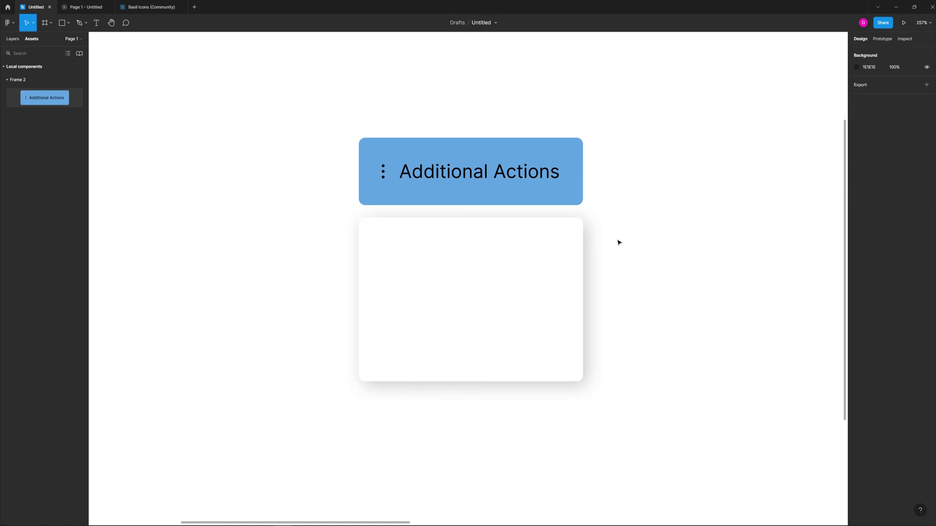
{"action": "key", "text": "shift+1"}
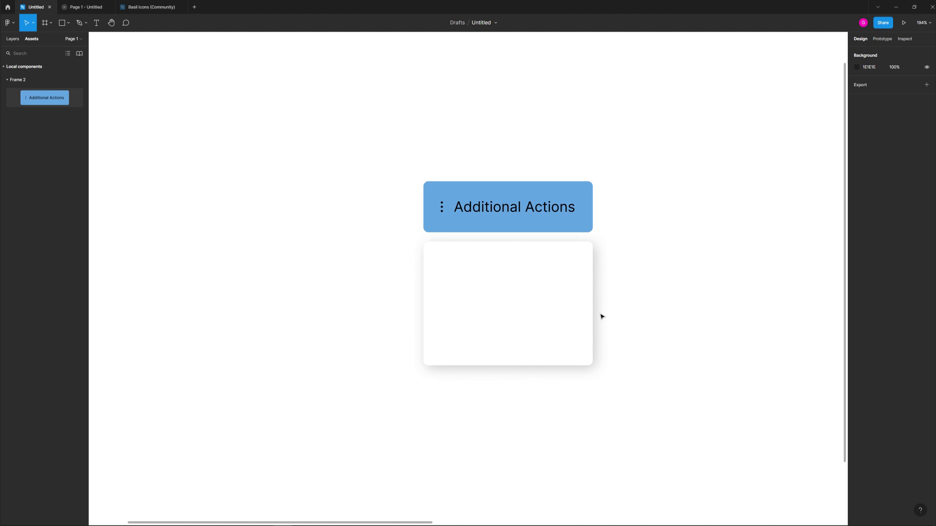
Step: Drag the white card's bottom edge down to make it taller
{"action": "left_click", "coordinate": [511, 317]}
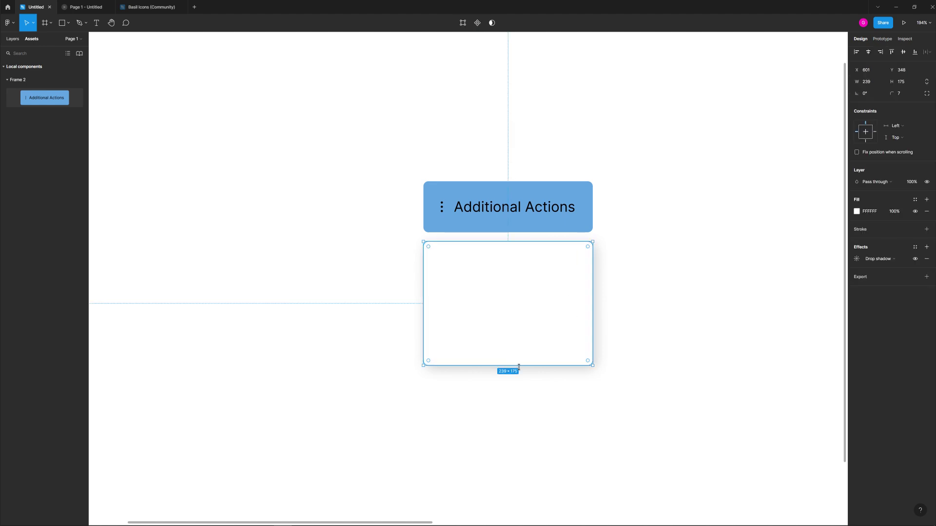
{"action": "left_click_drag", "start_coordinate": [519, 367], "coordinate": [520, 388]}
{"action": "key", "text": "Escape"}
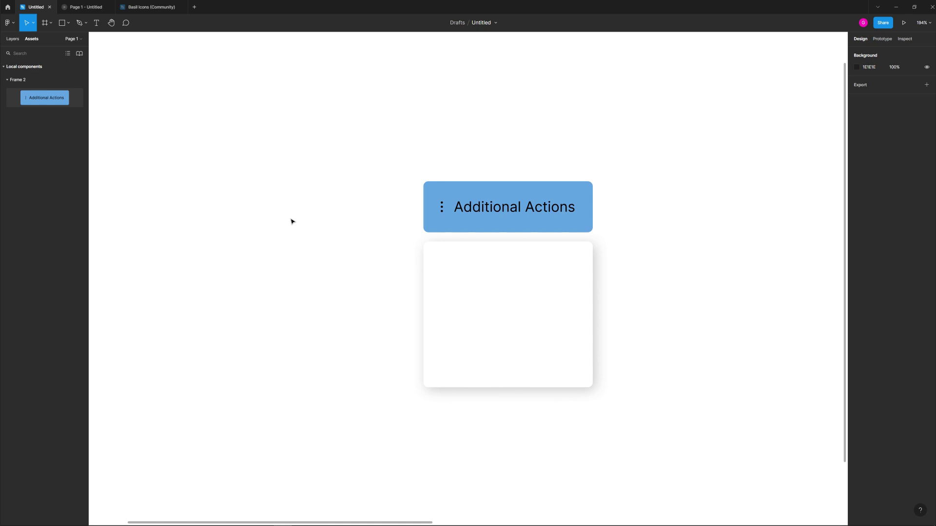
Step: Add an 'Add Member' text label inside the white card
{"action": "left_click", "coordinate": [96, 22]}
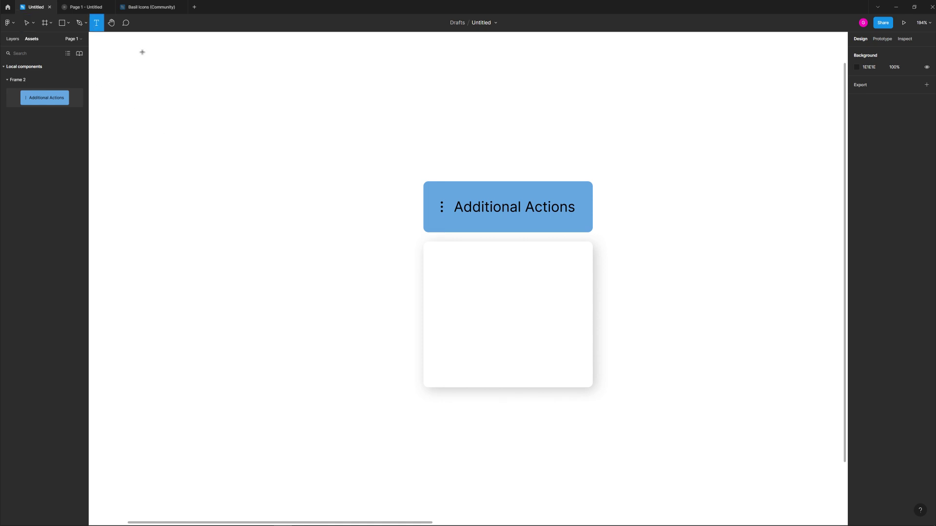
{"action": "left_click", "coordinate": [453, 261]}
{"action": "type", "text": "Add MEmbe"}
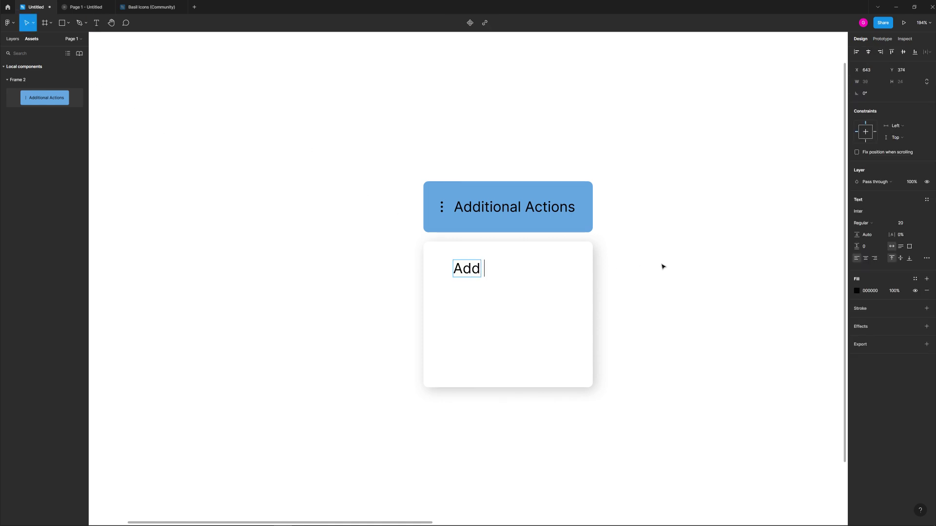
{"action": "key", "text": "BackSpace"}
{"action": "key", "text": "BackSpace"}
{"action": "key", "text": "BackSpace"}
{"action": "key", "text": "BackSpace"}
{"action": "type", "text": "emeber"}
{"action": "key", "text": "BackSpace"}
{"action": "key", "text": "BackSpace"}
{"action": "key", "text": "BackSpace"}
{"action": "key", "text": "BackSpace"}
{"action": "type", "text": "ber"}
{"action": "key", "text": "Escape"}
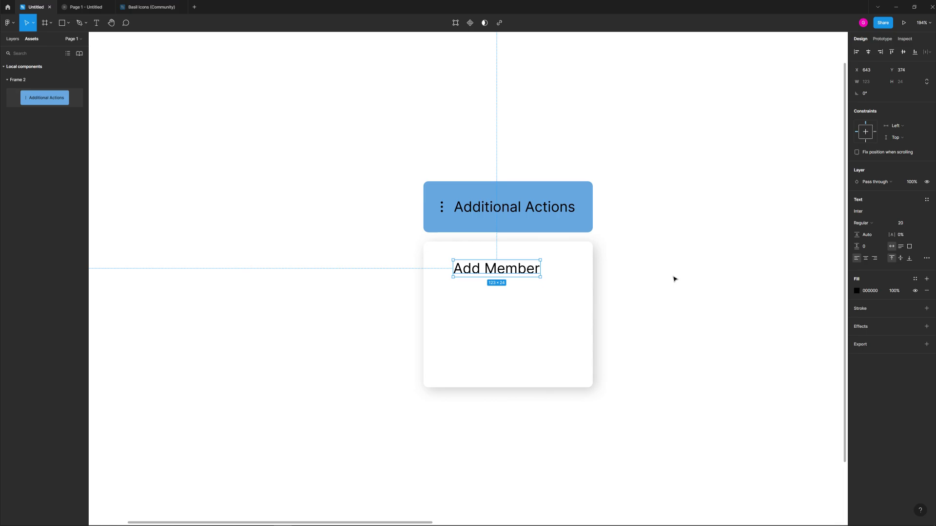
{"action": "left_click", "coordinate": [672, 278]}
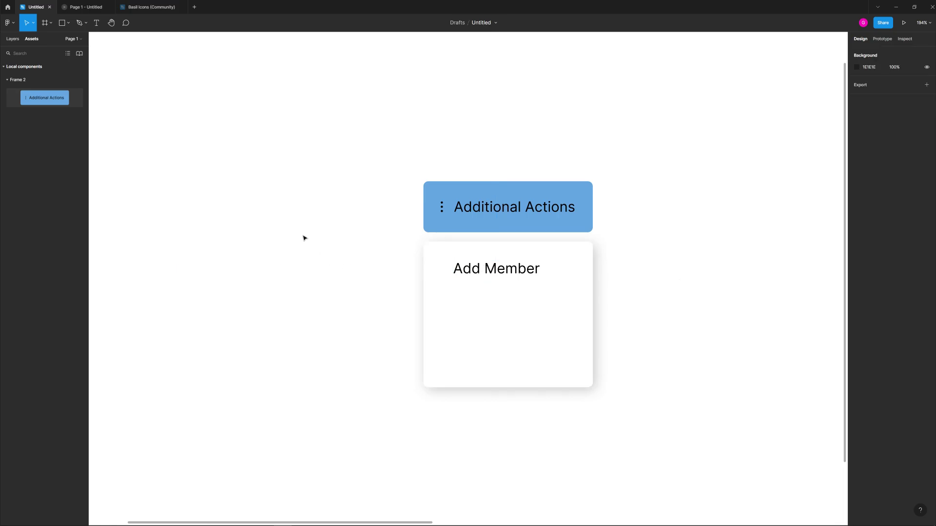
Step: Copy the plus icon from Basil Icons and paste it left of the Add Member label
{"action": "left_click", "coordinate": [148, 7]}
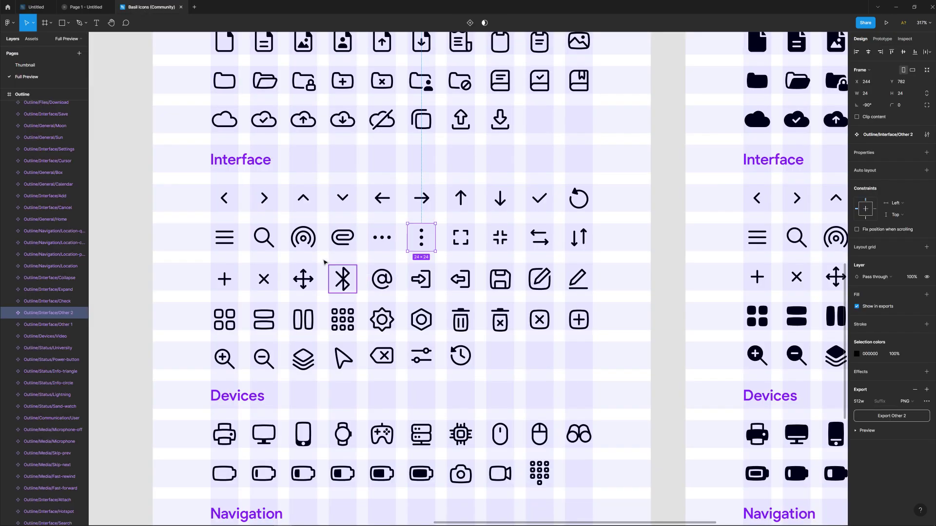
{"action": "left_click", "coordinate": [224, 279]}
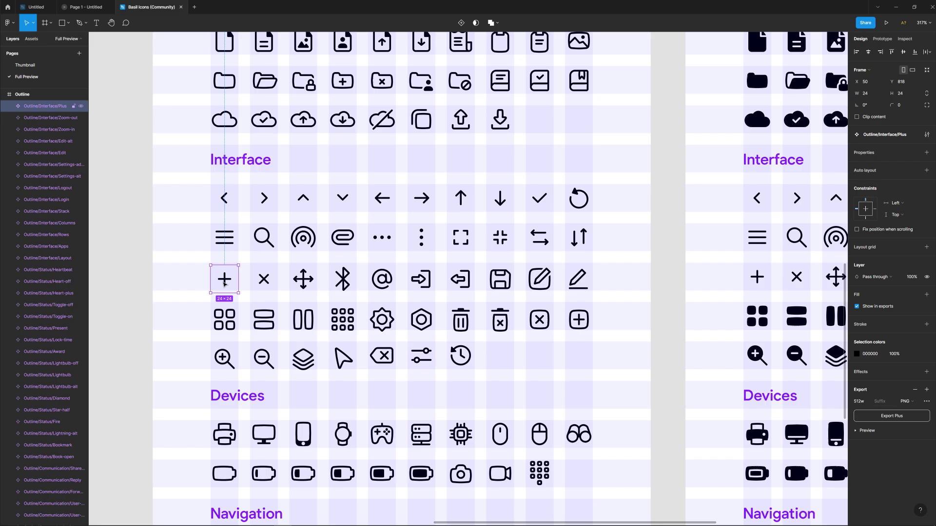
{"action": "left_click", "coordinate": [35, 7]}
{"action": "left_click", "coordinate": [486, 334]}
{"action": "key", "text": "ctrl+v"}
{"action": "left_click_drag", "start_coordinate": [489, 302], "coordinate": [480, 276]}
{"action": "left_click", "coordinate": [313, 253]}
{"action": "scroll", "coordinate": [401, 276], "scroll_direction": "up", "scroll_amount": 5}
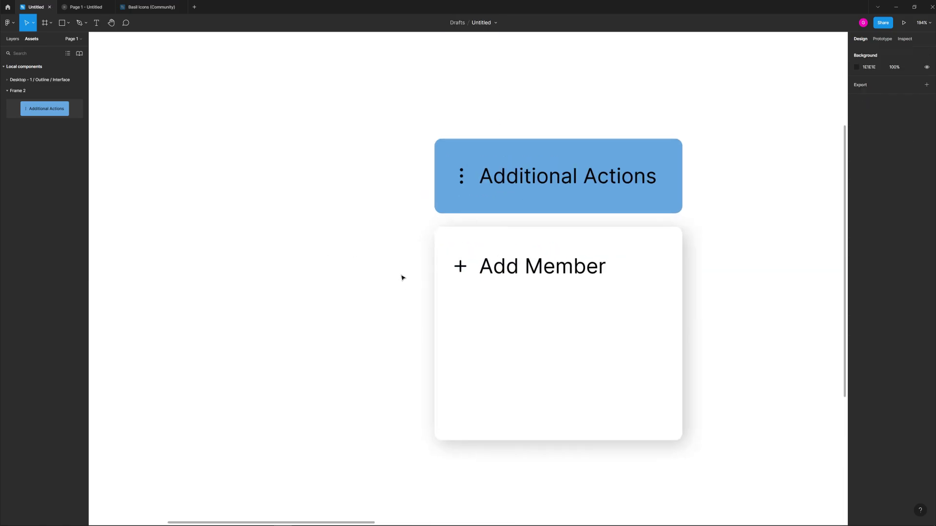
{"action": "scroll", "coordinate": [490, 299], "scroll_direction": "up", "scroll_amount": 4}
{"action": "left_click", "coordinate": [402, 261]}
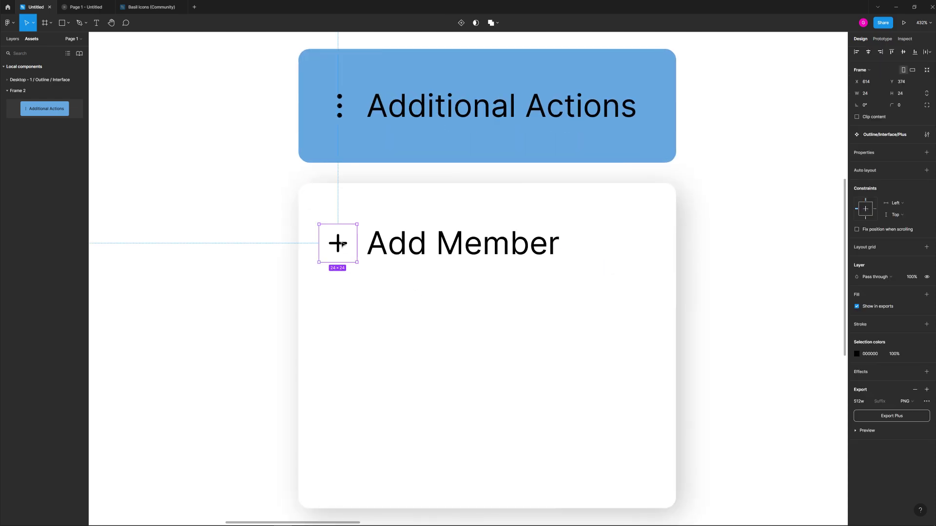
Step: Select the plus icon with the Add Member text and wrap them in auto layout
{"action": "left_click", "coordinate": [466, 263], "text": "shift"}
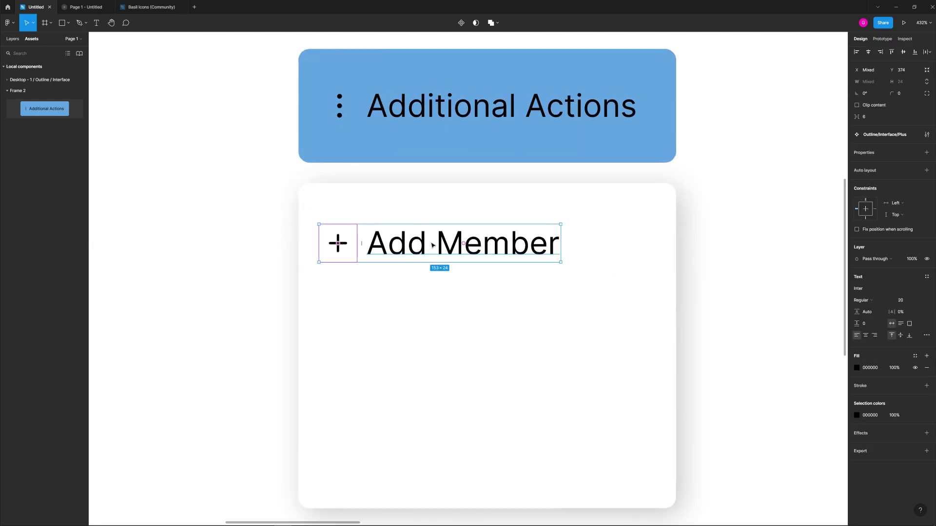
{"action": "left_click", "coordinate": [926, 171]}
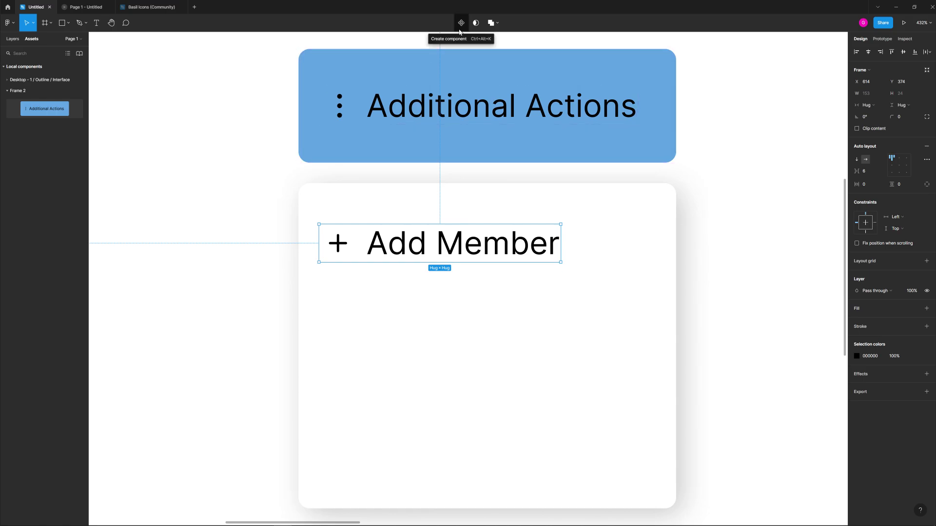
{"action": "left_click", "coordinate": [163, 203]}
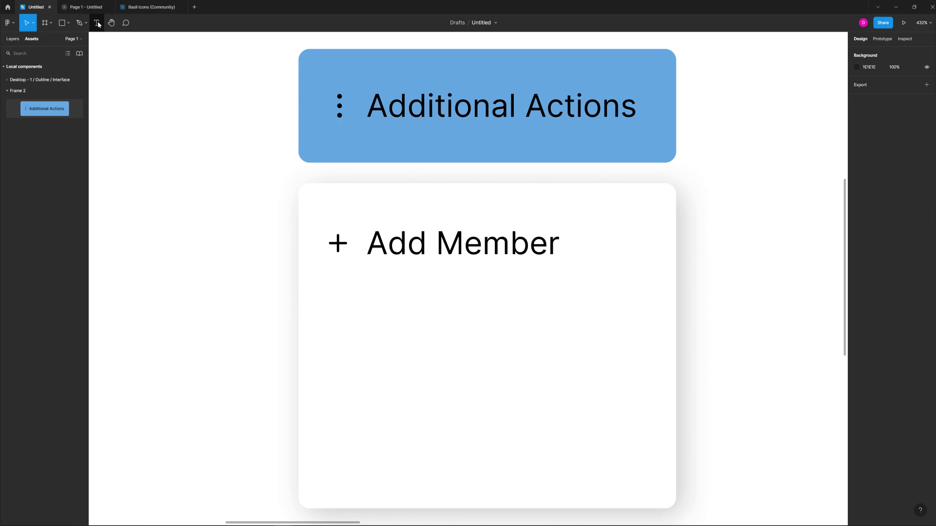
{"action": "left_click", "coordinate": [67, 23]}
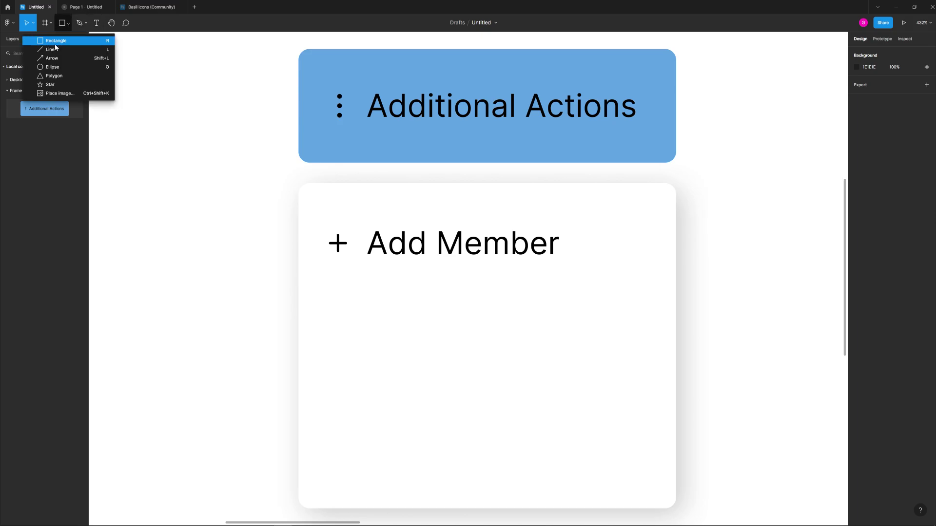
Step: Move the Add Member row higher in the card
{"action": "left_click", "coordinate": [56, 42]}
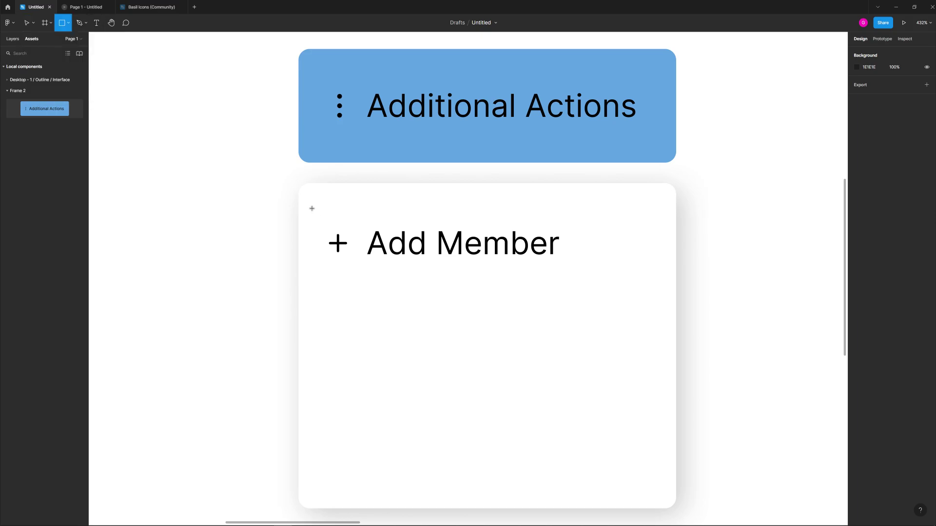
{"action": "key", "text": "v"}
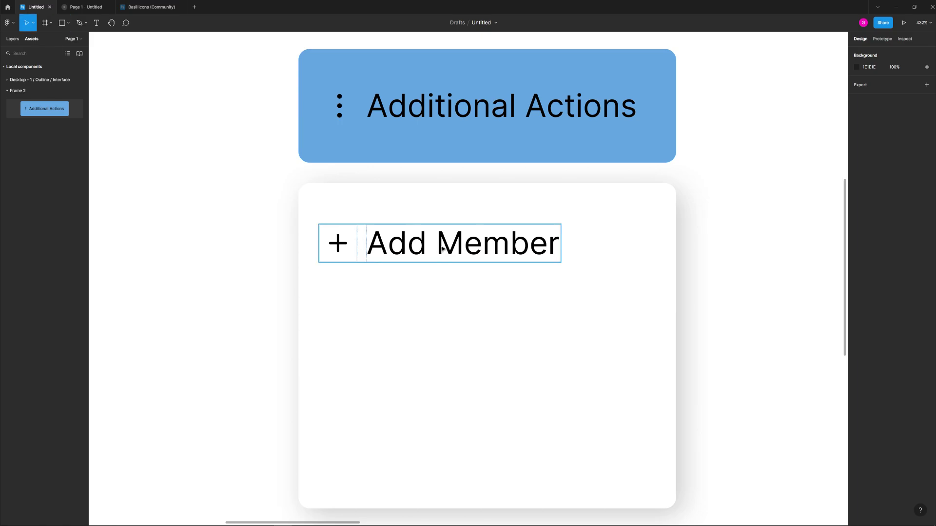
{"action": "mouse_move", "coordinate": [458, 245]}
{"action": "left_mouse_down"}
{"action": "mouse_move", "coordinate": [446, 246]}
{"action": "mouse_move", "coordinate": [458, 230]}
{"action": "left_mouse_up"}
{"action": "left_click", "coordinate": [119, 63]}
Step: Draw a grey 228×43 rectangle across the card's top and round its corners to radius 4
{"action": "left_click", "coordinate": [57, 27]}
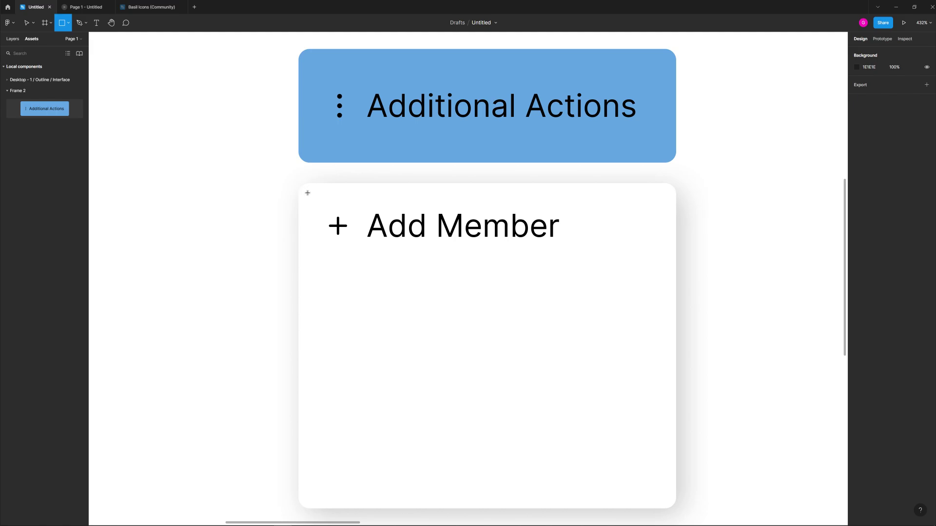
{"action": "left_click_drag", "start_coordinate": [306, 193], "coordinate": [667, 264]}
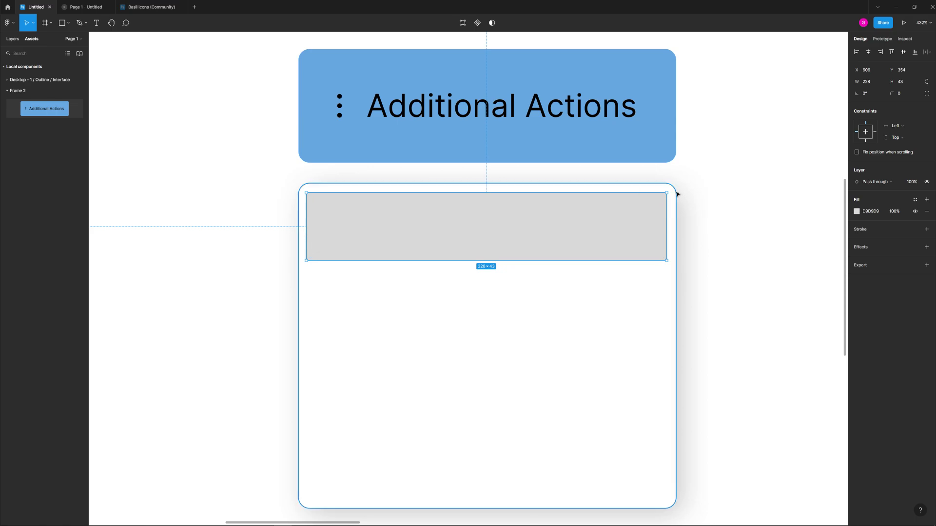
{"action": "left_click", "coordinate": [674, 150]}
{"action": "left_click", "coordinate": [673, 195]}
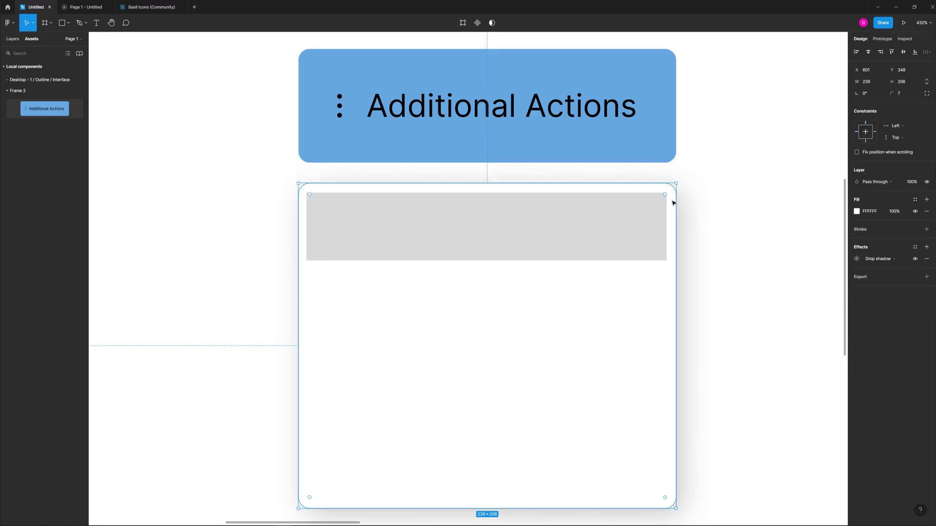
{"action": "left_click", "coordinate": [637, 218]}
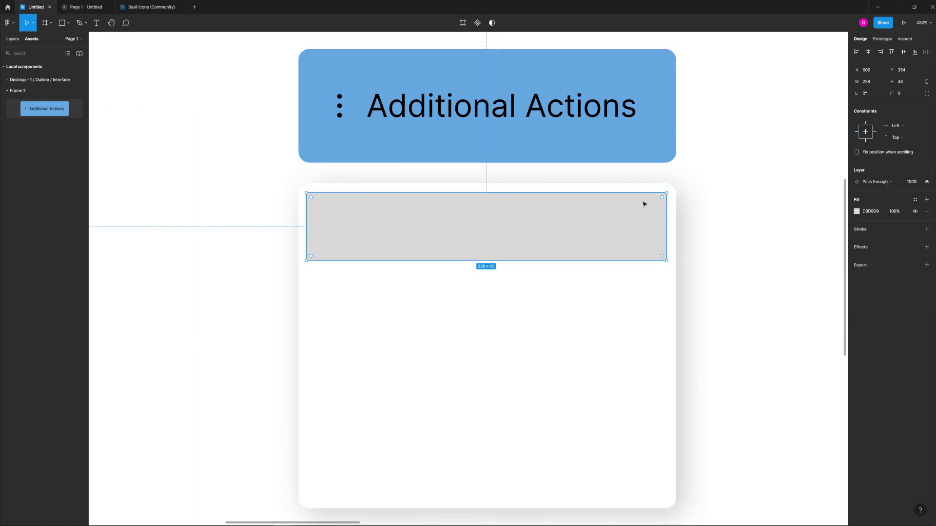
{"action": "left_click", "coordinate": [673, 211]}
{"action": "left_click", "coordinate": [654, 214]}
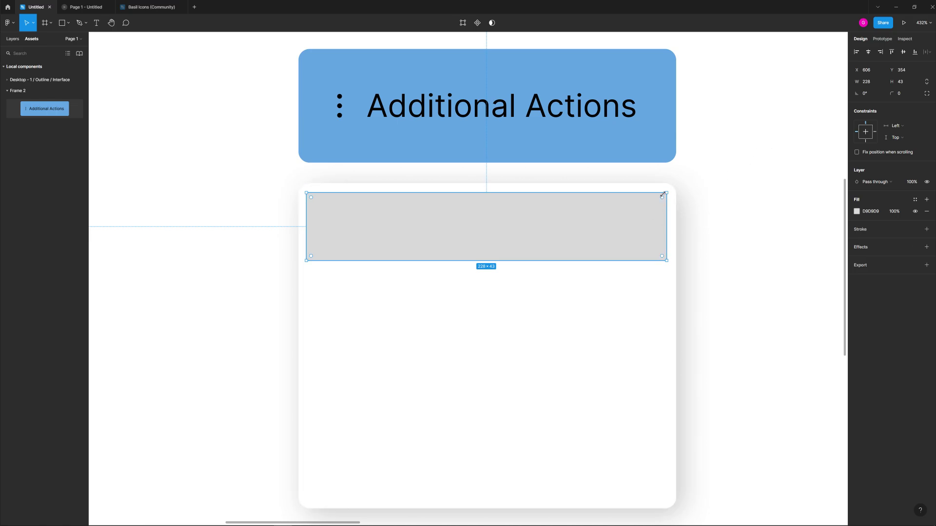
{"action": "mouse_move", "coordinate": [662, 198]}
{"action": "left_mouse_down"}
{"action": "mouse_move", "coordinate": [645, 203]}
{"action": "mouse_move", "coordinate": [661, 202]}
{"action": "left_mouse_up"}
{"action": "left_click", "coordinate": [673, 192]}
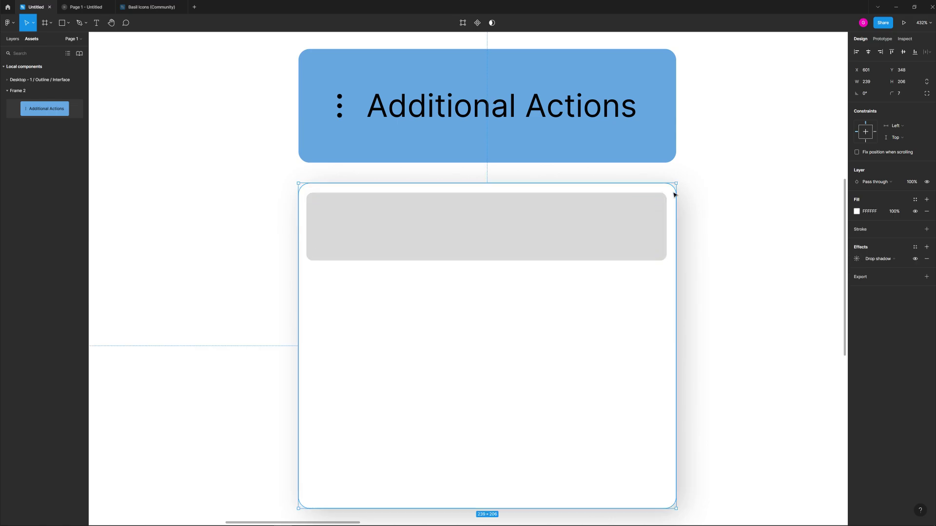
{"action": "left_click", "coordinate": [662, 207]}
{"action": "left_click", "coordinate": [722, 203]}
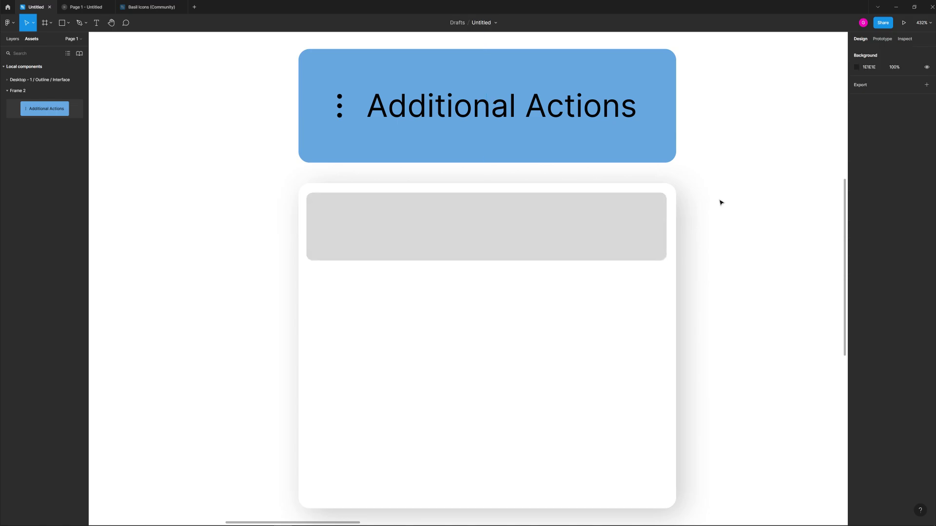
{"action": "left_click", "coordinate": [649, 230]}
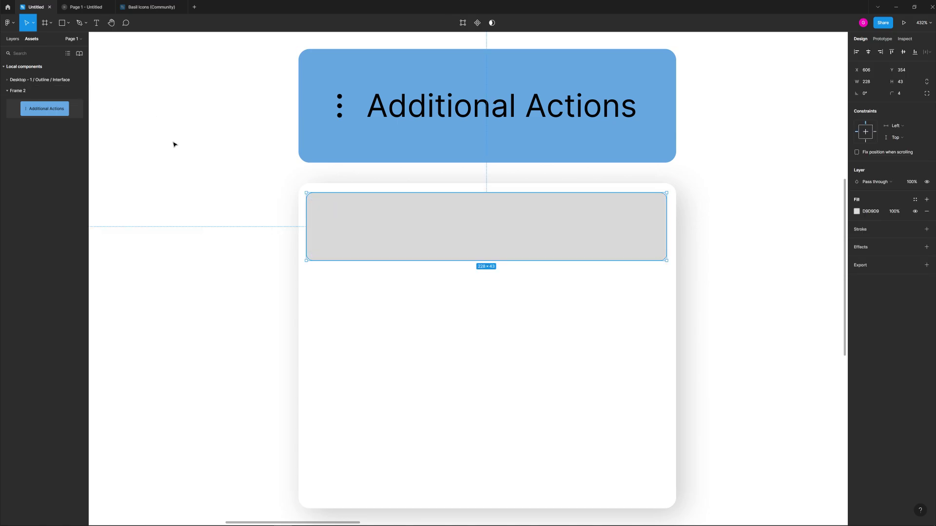
Step: Move the Add Member row above the grey rectangle in the layers list
{"action": "left_click", "coordinate": [13, 38]}
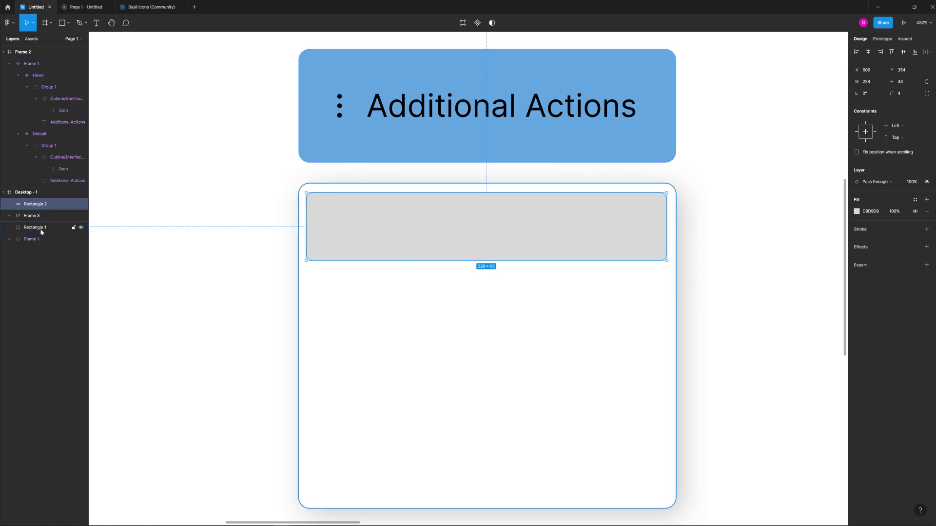
{"action": "left_click", "coordinate": [223, 225]}
{"action": "left_click", "coordinate": [340, 213]}
{"action": "left_click_drag", "start_coordinate": [380, 230], "coordinate": [358, 221]}
{"action": "left_click", "coordinate": [398, 218]}
{"action": "left_click", "coordinate": [353, 267]}
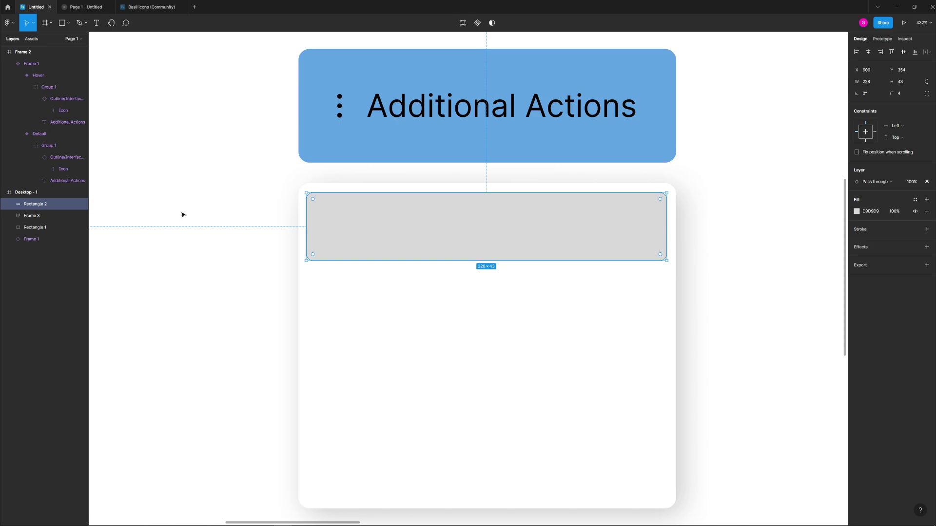
{"action": "left_click_drag", "start_coordinate": [40, 208], "coordinate": [59, 217]}
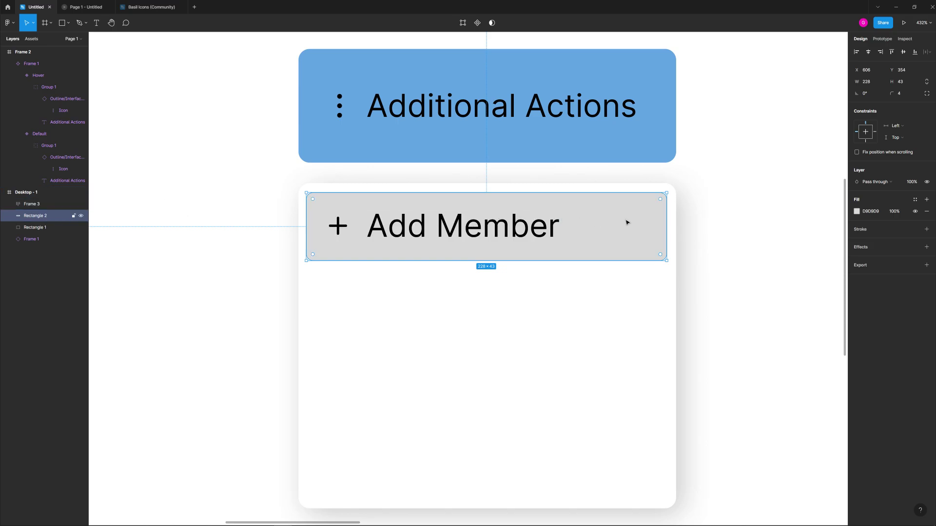
Step: Fill the grey rectangle with E9E9E9
{"action": "left_click", "coordinate": [856, 212]}
{"action": "type", "text": "E9E9E9"}
{"action": "key", "text": "Return"}
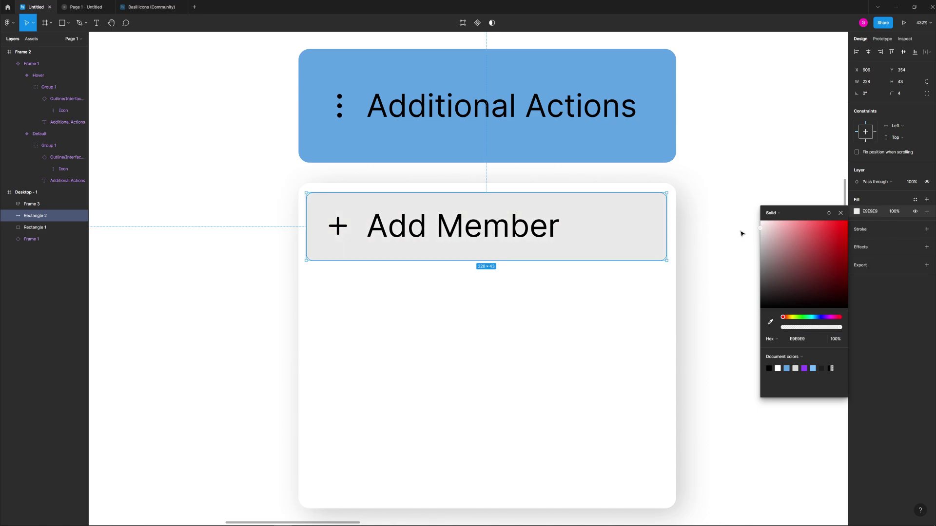
{"action": "left_click", "coordinate": [696, 203]}
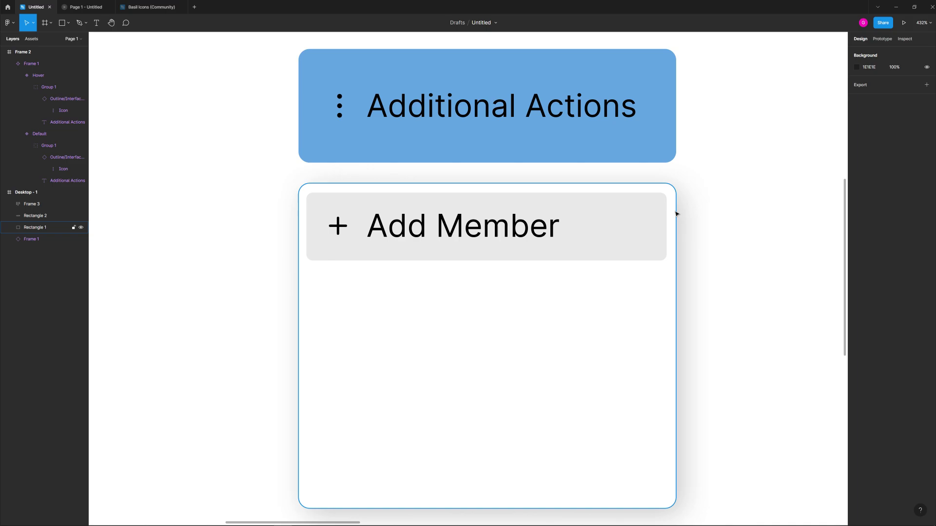
Step: Wrap the Add Member row and rectangle in auto layout Frame 4, widened to 228
{"action": "scroll", "coordinate": [608, 248], "scroll_direction": "down", "scroll_amount": 4}
{"action": "scroll", "coordinate": [717, 255], "scroll_direction": "up", "scroll_amount": 2}
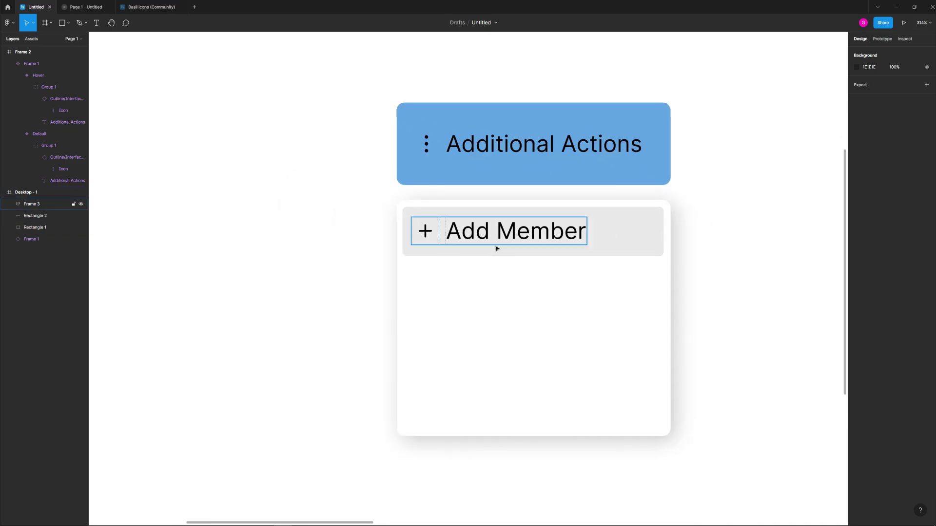
{"action": "left_click", "coordinate": [502, 235]}
{"action": "left_click", "coordinate": [613, 234], "text": "shift"}
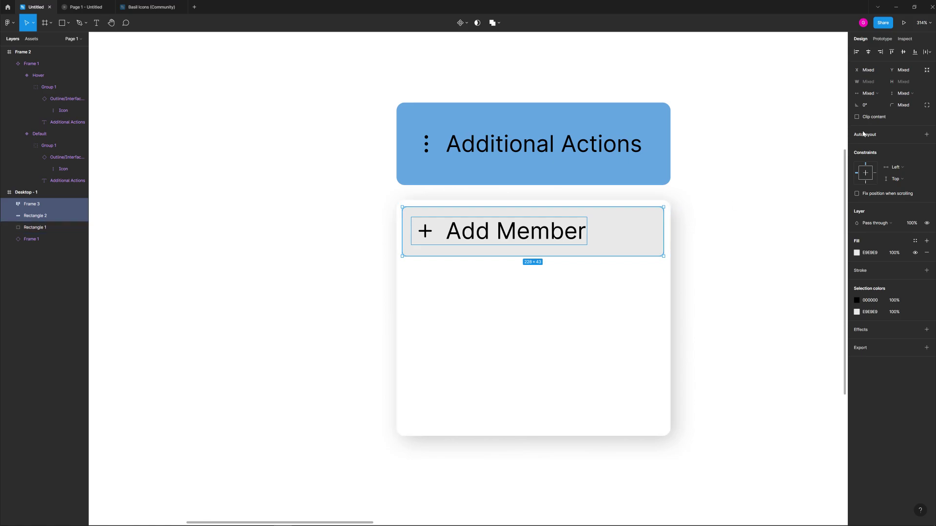
{"action": "left_click", "coordinate": [926, 134]}
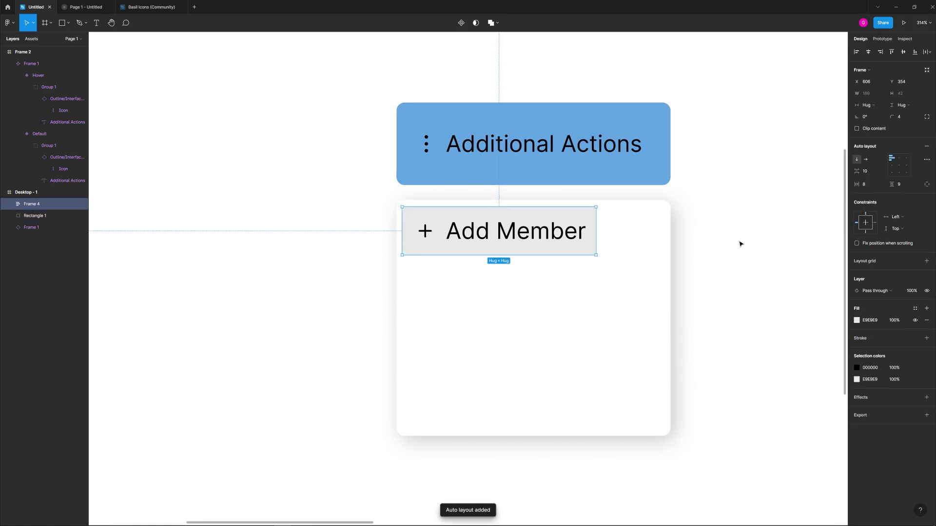
{"action": "left_click_drag", "start_coordinate": [596, 226], "coordinate": [662, 222]}
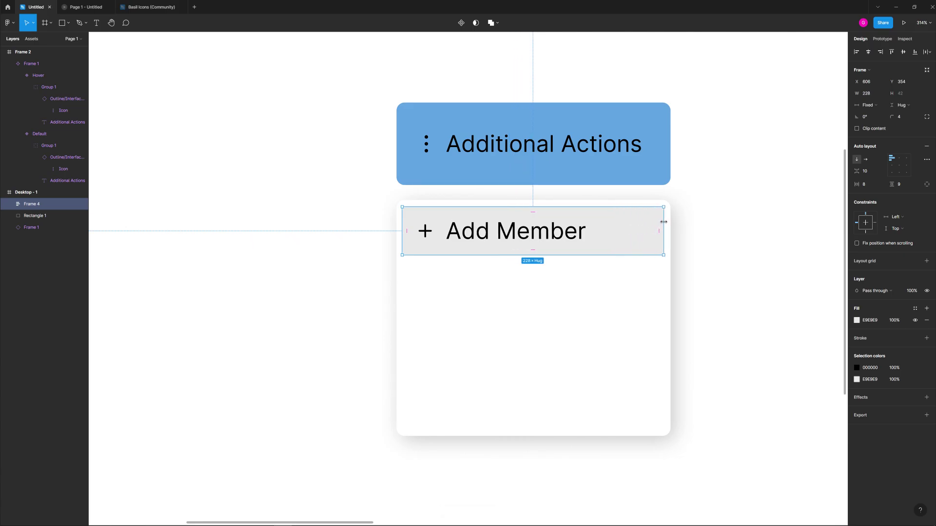
Step: Paste the Basil Icons cross icon into the Add Member row
{"action": "left_click", "coordinate": [743, 207]}
{"action": "scroll", "coordinate": [500, 340], "scroll_direction": "up", "scroll_amount": 3}
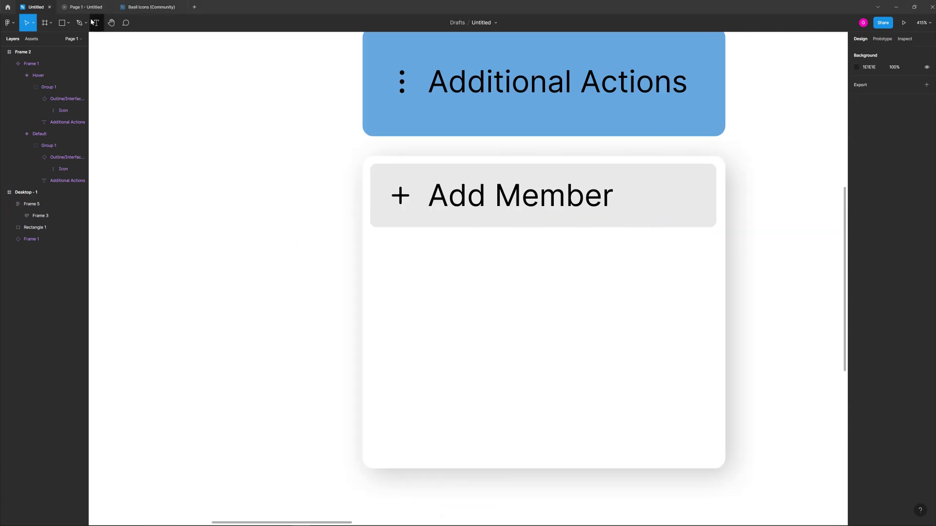
{"action": "left_click", "coordinate": [135, 8]}
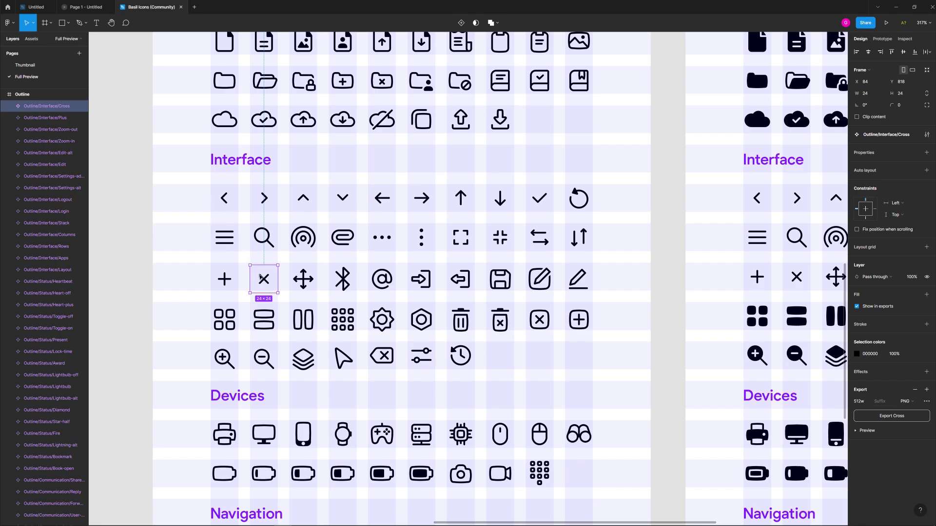
{"action": "left_click", "coordinate": [30, 7]}
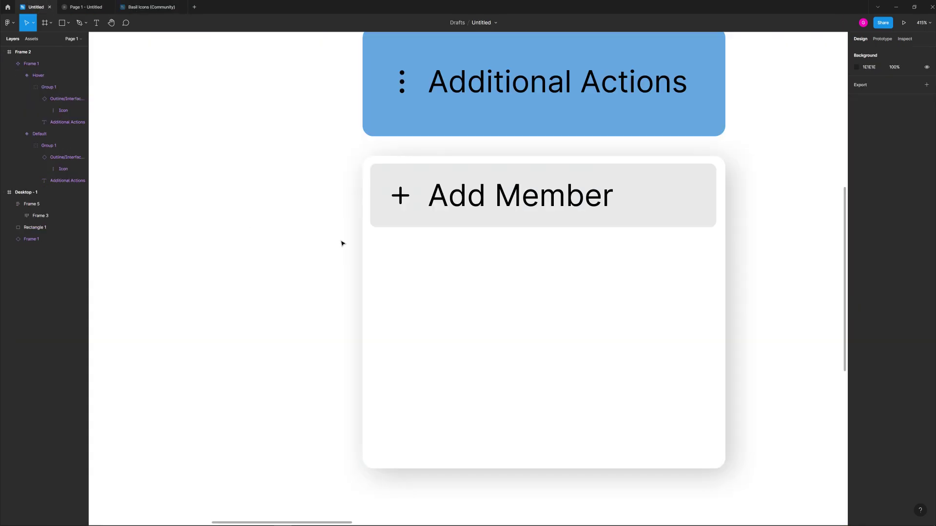
{"action": "key", "text": "ctrl+v"}
{"action": "left_click_drag", "start_coordinate": [472, 285], "coordinate": [422, 202]}
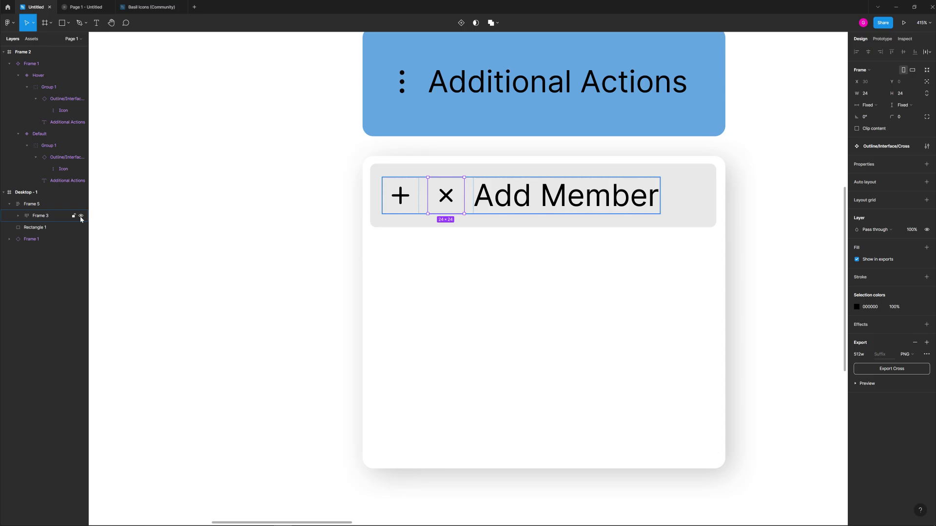
Step: Copy the refresh icon from Basil Icons and paste it into the design
{"action": "left_click", "coordinate": [146, 8]}
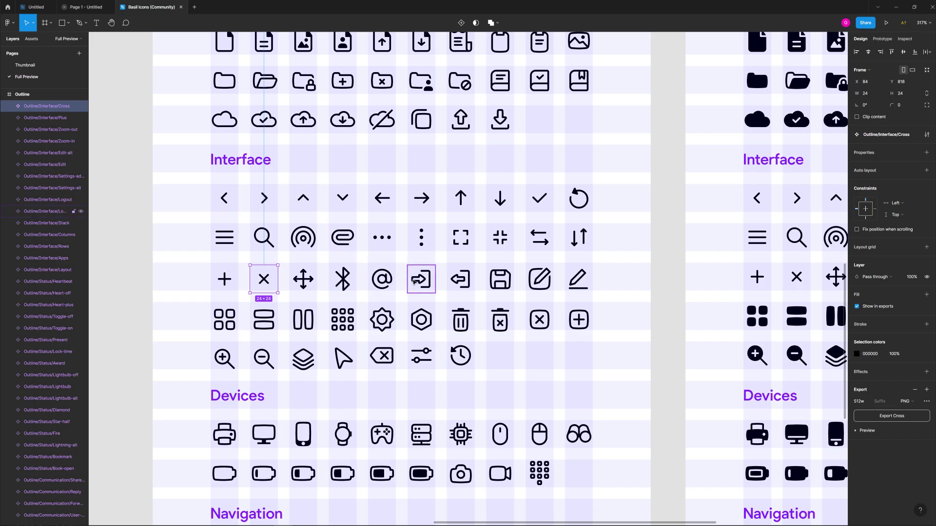
{"action": "left_click", "coordinate": [575, 208]}
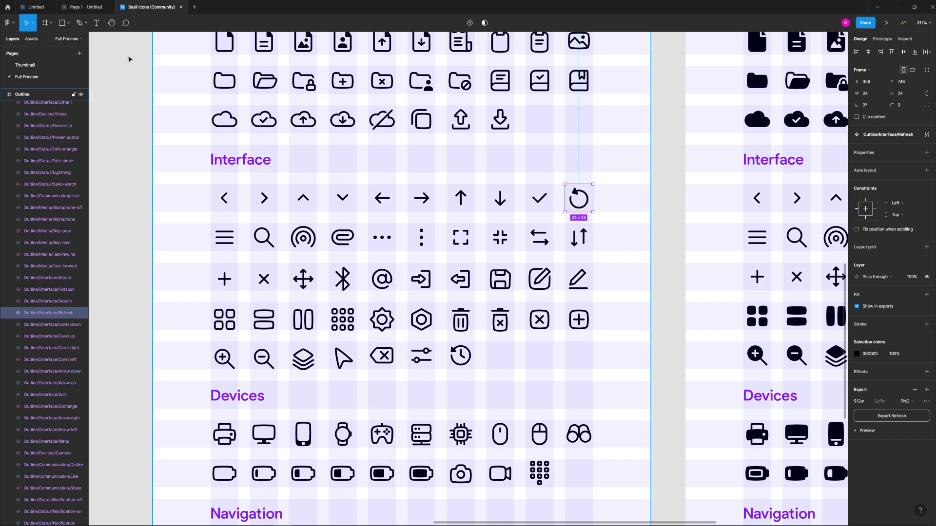
{"action": "key", "text": "ctrl+Tab"}
{"action": "key", "text": "ctrl+v"}
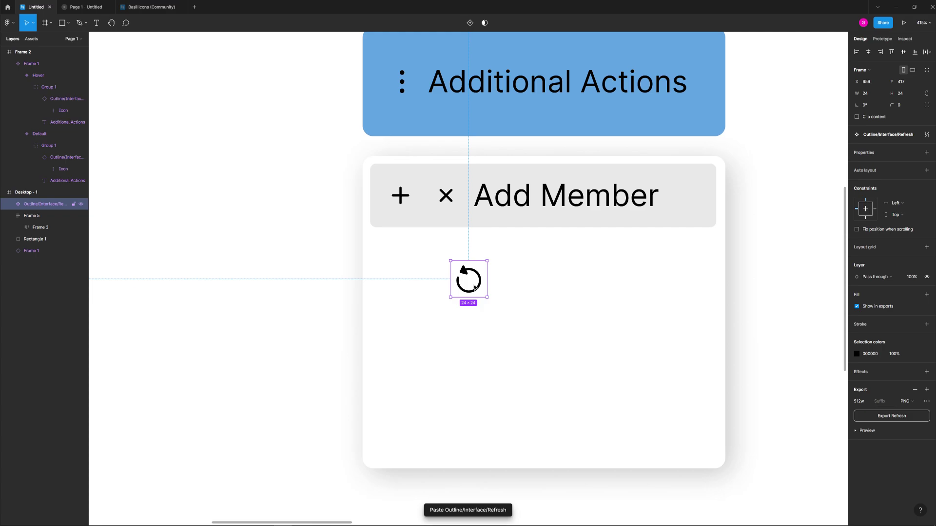
{"action": "mouse_move", "coordinate": [475, 287]}
{"action": "left_mouse_down"}
{"action": "mouse_move", "coordinate": [466, 205]}
{"action": "mouse_move", "coordinate": [429, 195]}
{"action": "mouse_move", "coordinate": [453, 205]}
{"action": "mouse_move", "coordinate": [468, 195]}
{"action": "mouse_move", "coordinate": [466, 324]}
{"action": "mouse_move", "coordinate": [477, 194]}
{"action": "mouse_move", "coordinate": [438, 209]}
{"action": "mouse_move", "coordinate": [432, 243]}
{"action": "left_mouse_up"}
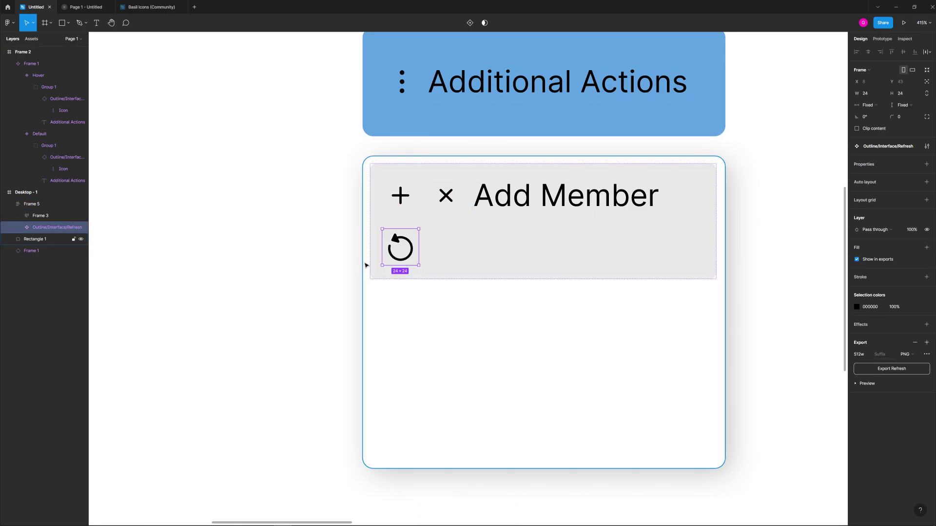
{"action": "left_click_drag", "start_coordinate": [398, 269], "coordinate": [420, 342]}
Step: Hide the cross icon, place the refresh icon after the plus, and hide it
{"action": "left_click", "coordinate": [428, 195]}
{"action": "left_click", "coordinate": [445, 195]}
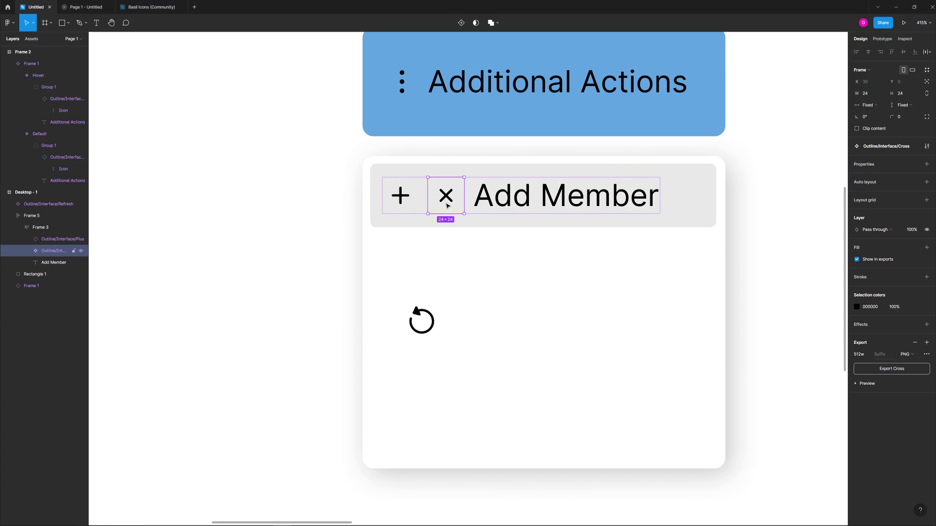
{"action": "left_click", "coordinate": [81, 251]}
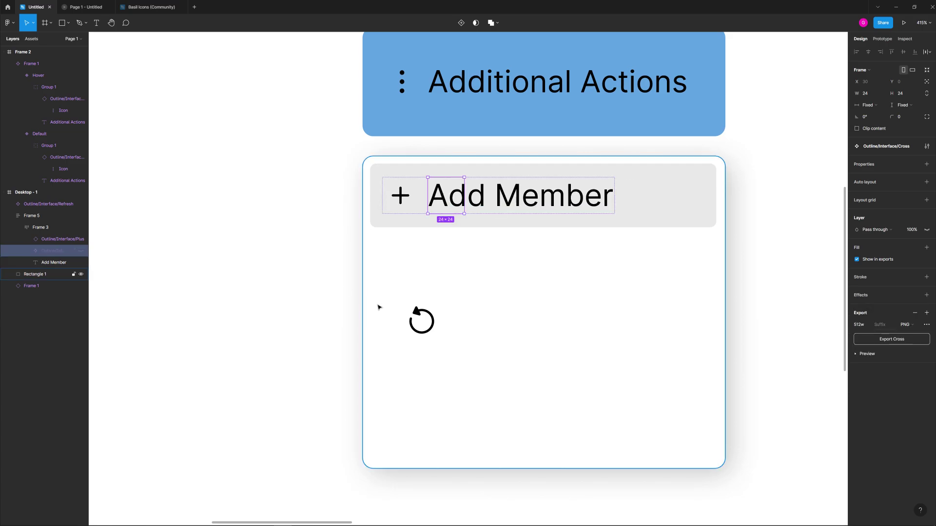
{"action": "left_click_drag", "start_coordinate": [419, 295], "coordinate": [426, 195]}
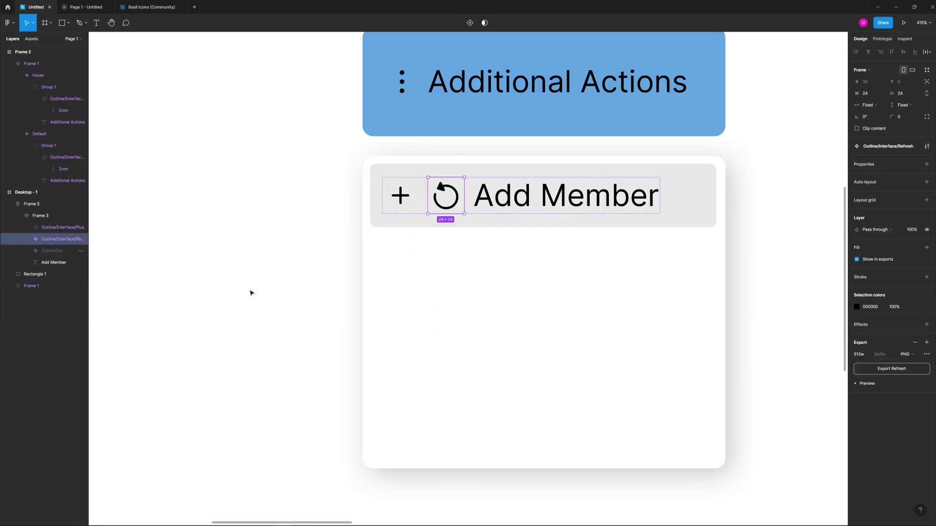
{"action": "left_click", "coordinate": [81, 239]}
{"action": "left_click", "coordinate": [303, 218]}
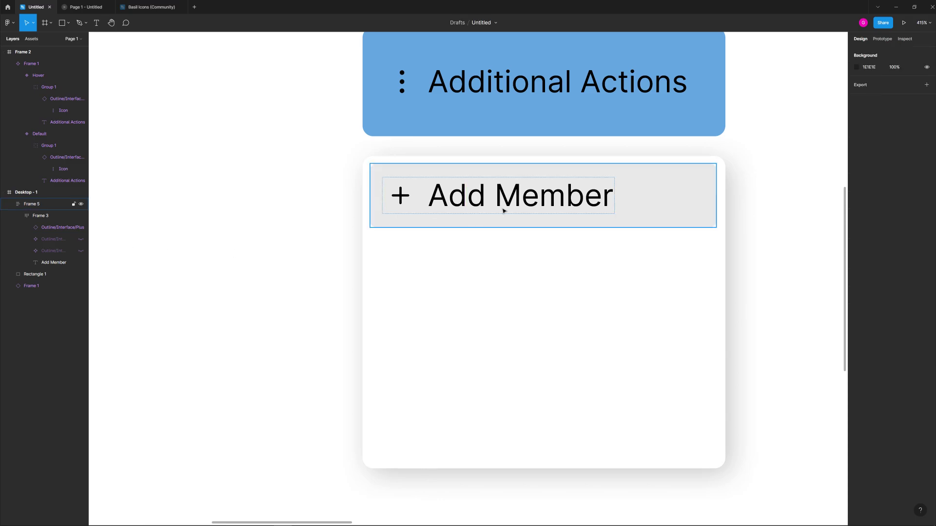
Step: Turn the Add Member row into a component, add a second variant, and move the set into Frame 2
{"action": "left_click", "coordinate": [525, 202]}
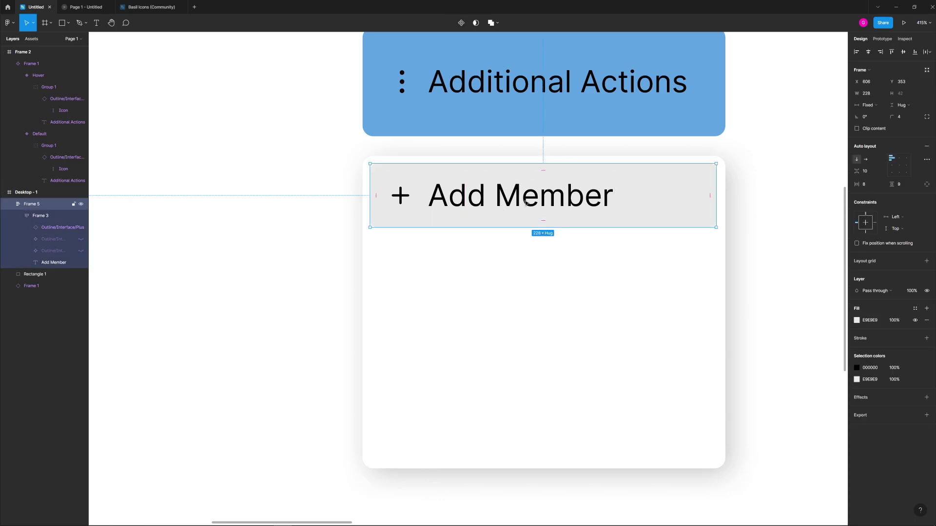
{"action": "left_click", "coordinate": [461, 23]}
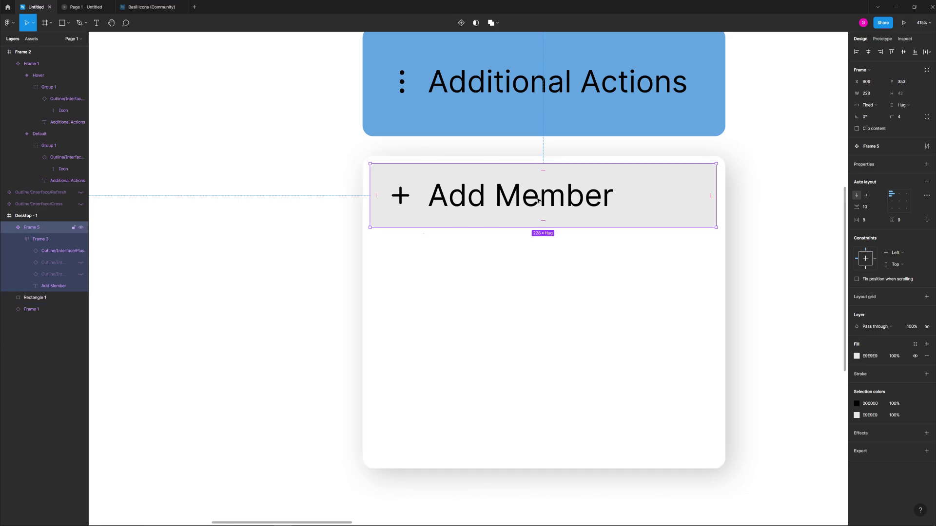
{"action": "scroll", "coordinate": [538, 200], "scroll_direction": "down", "scroll_amount": 10, "text": "ctrl"}
{"action": "left_click_drag", "start_coordinate": [606, 249], "coordinate": [339, 262]}
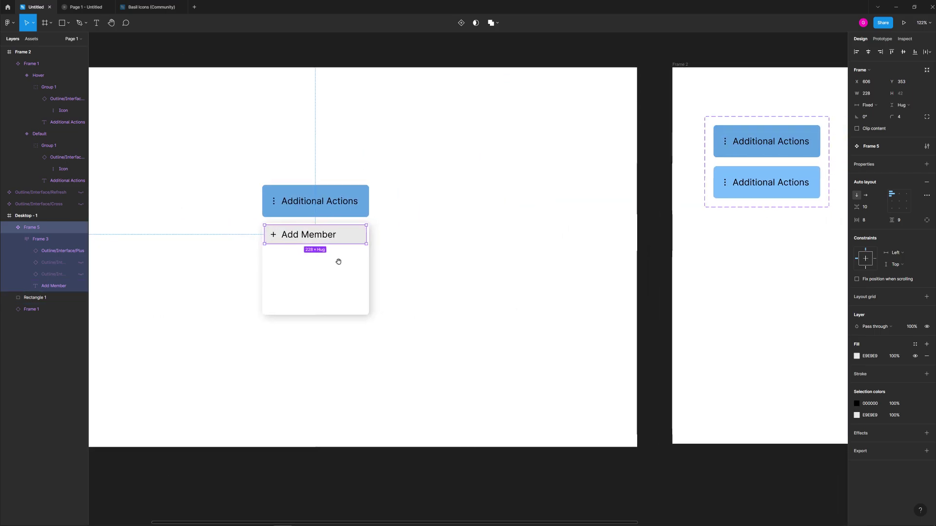
{"action": "left_click", "coordinate": [461, 23]}
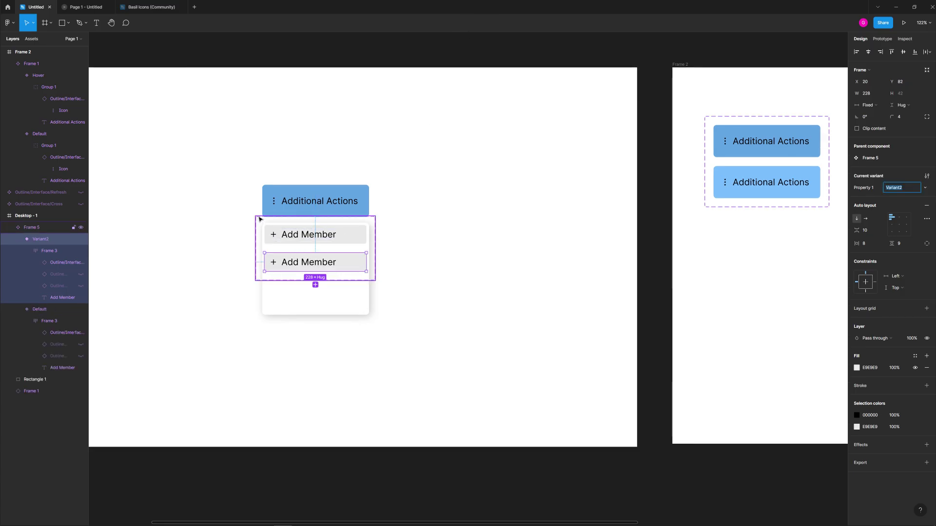
{"action": "left_click_drag", "start_coordinate": [256, 224], "coordinate": [717, 246]}
{"action": "scroll", "coordinate": [531, 267], "scroll_direction": "right", "scroll_amount": 3}
{"action": "scroll", "coordinate": [507, 275], "scroll_direction": "up", "scroll_amount": 5}
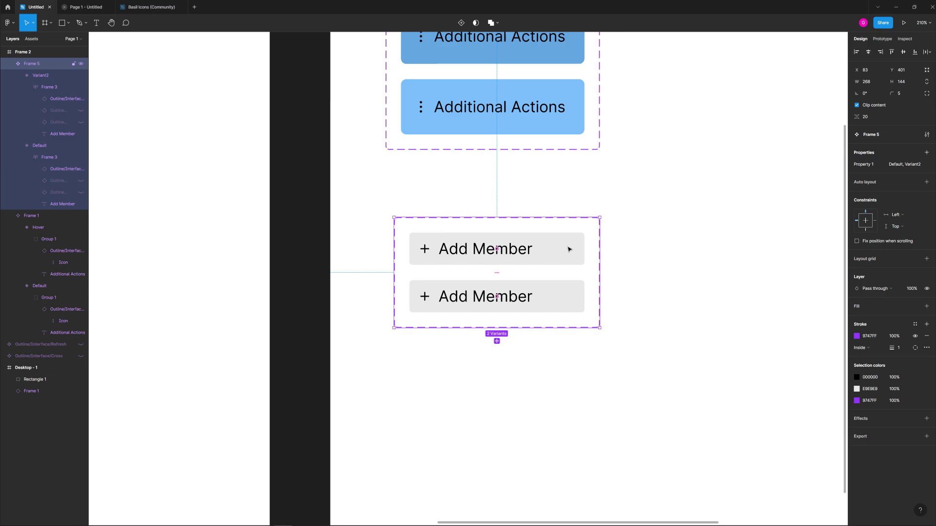
Step: Set the Default variant's background fill to white FFFFFF
{"action": "left_click", "coordinate": [568, 251]}
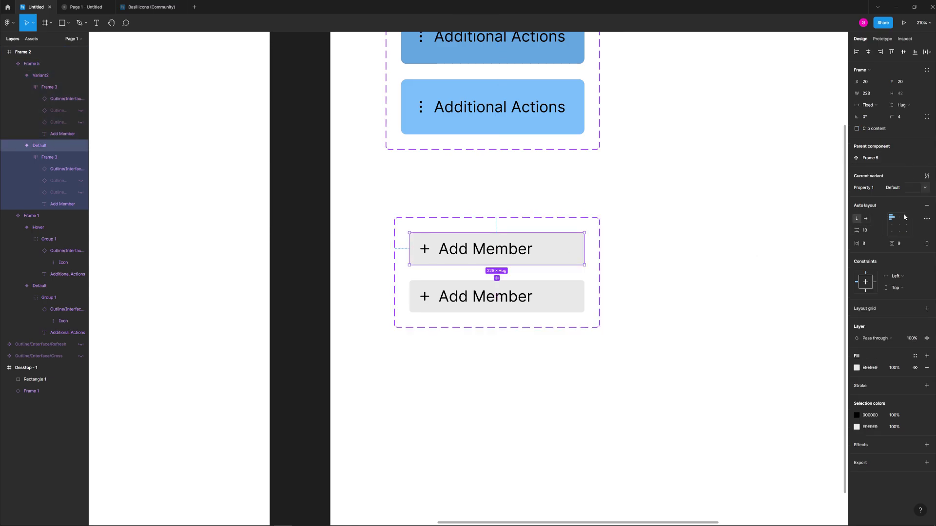
{"action": "left_click", "coordinate": [857, 367]}
{"action": "left_click", "coordinate": [709, 294]}
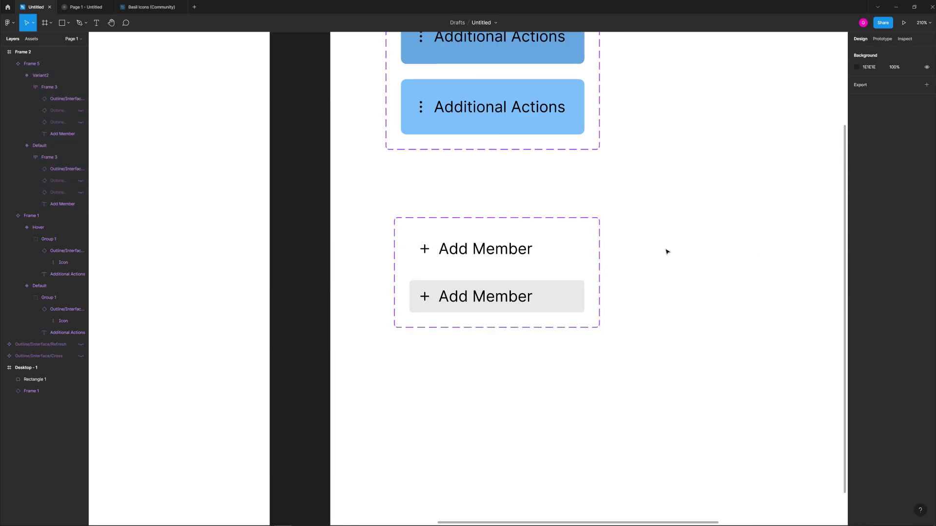
{"action": "left_click", "coordinate": [551, 259]}
{"action": "left_click", "coordinate": [692, 175]}
Step: Add a While hovering interaction that changes Default to Variant2
{"action": "left_click", "coordinate": [879, 41]}
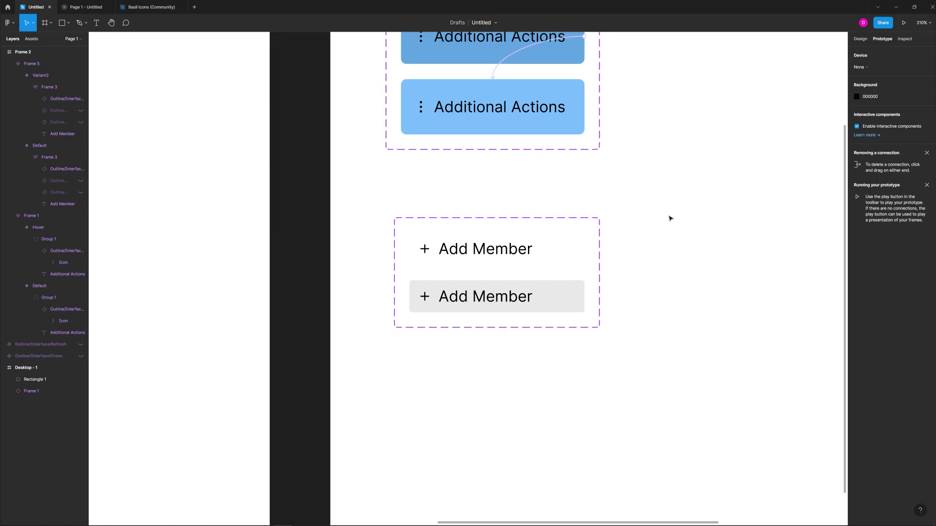
{"action": "left_click", "coordinate": [538, 254]}
{"action": "left_click_drag", "start_coordinate": [584, 249], "coordinate": [497, 295]}
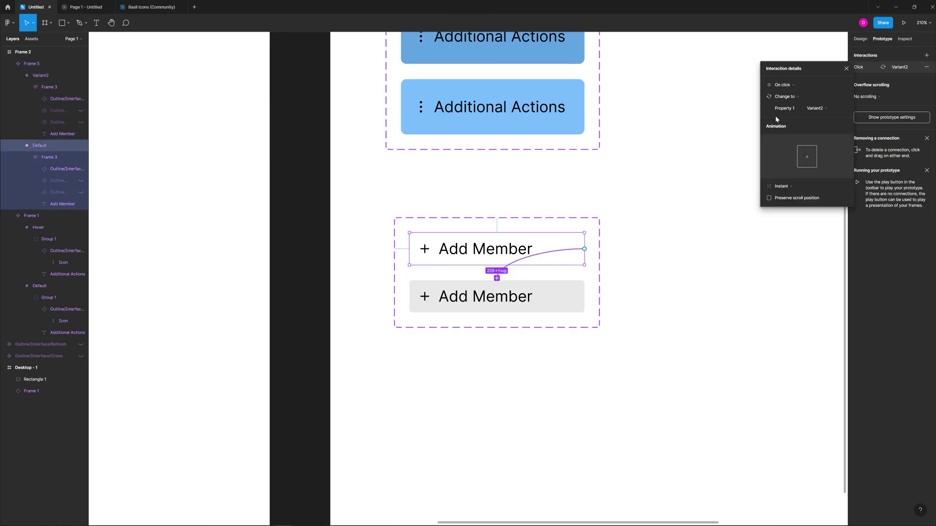
{"action": "left_click", "coordinate": [782, 86]}
{"action": "left_click", "coordinate": [785, 102]}
{"action": "left_click", "coordinate": [599, 331]}
{"action": "scroll", "coordinate": [472, 356], "scroll_direction": "down", "scroll_amount": 10}
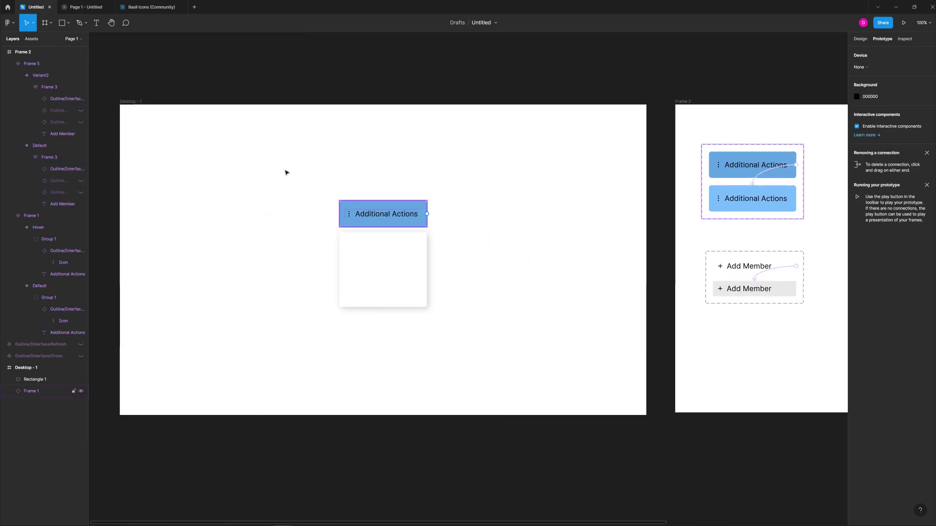
Step: Drag an Add Member instance from Assets into the dropdown and set it to Variant2
{"action": "left_click", "coordinate": [31, 39]}
{"action": "left_click_drag", "start_coordinate": [46, 123], "coordinate": [374, 251]}
{"action": "scroll", "coordinate": [374, 253], "scroll_direction": "up", "scroll_amount": 5}
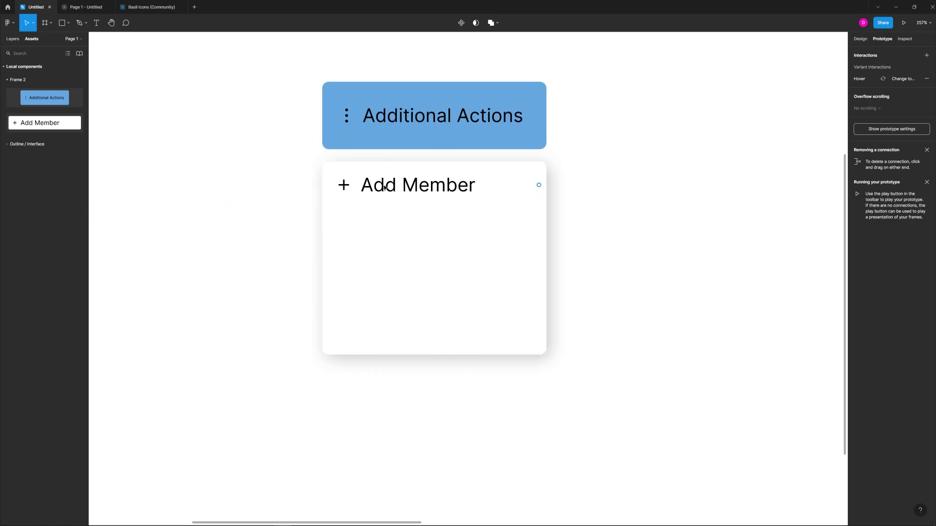
{"action": "left_click", "coordinate": [503, 189]}
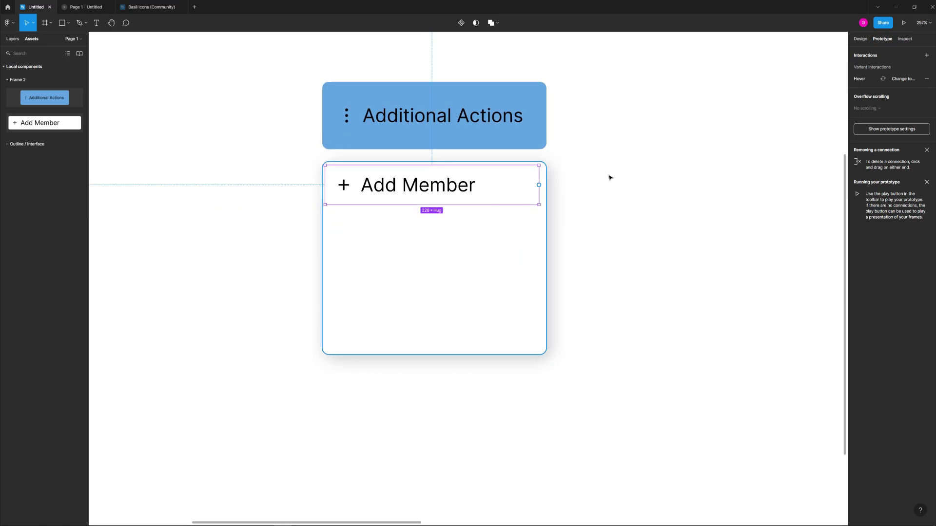
{"action": "left_click", "coordinate": [861, 39]}
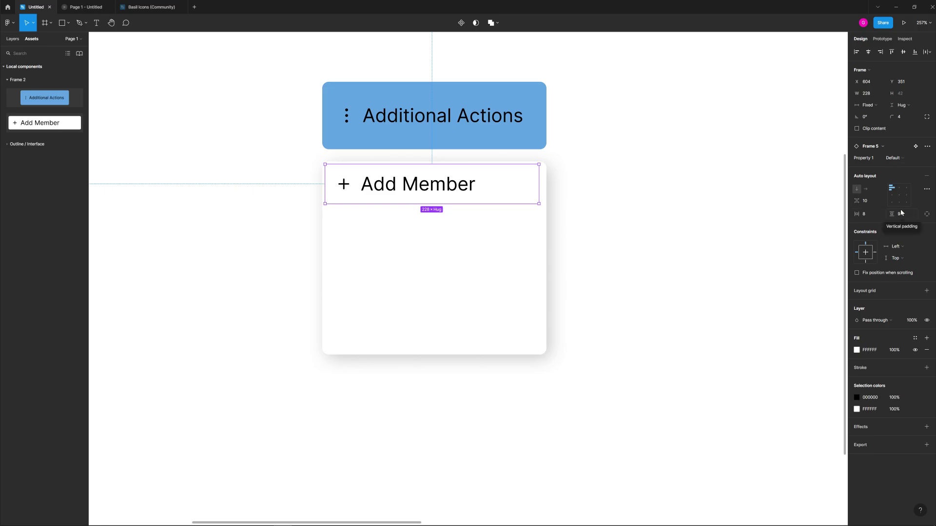
{"action": "left_click", "coordinate": [894, 158]}
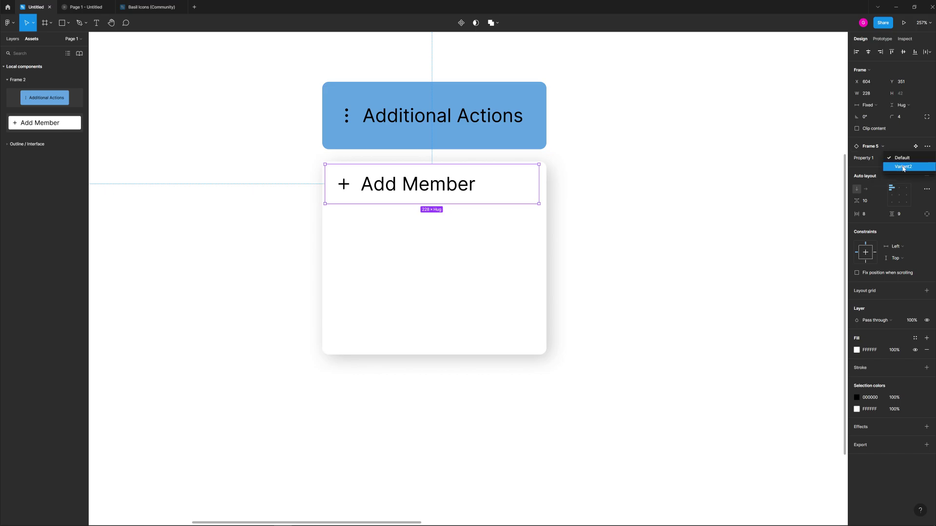
{"action": "left_click", "coordinate": [903, 167]}
{"action": "left_click", "coordinate": [740, 203]}
Step: Reposition the Add Member row inside the dropdown and duplicate it with Ctrl+D
{"action": "double_click", "coordinate": [440, 194]}
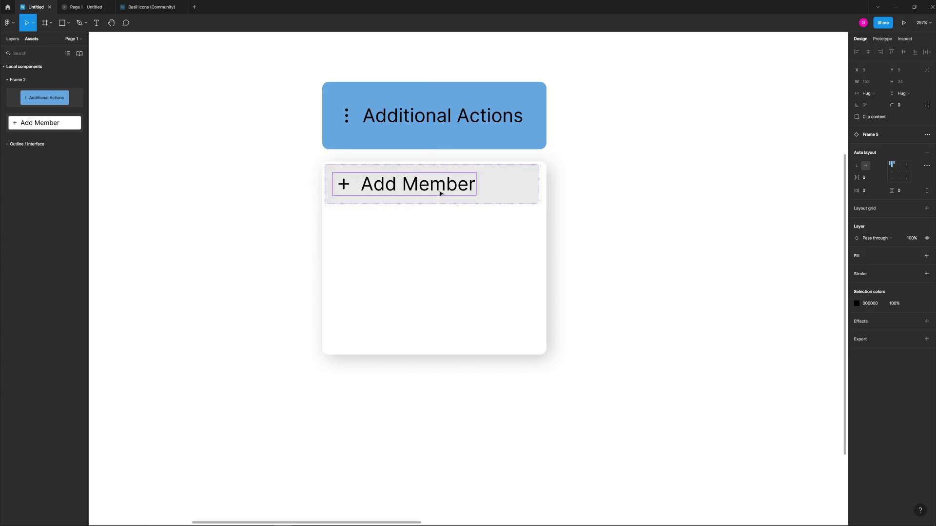
{"action": "left_click_drag", "start_coordinate": [440, 193], "coordinate": [467, 175]}
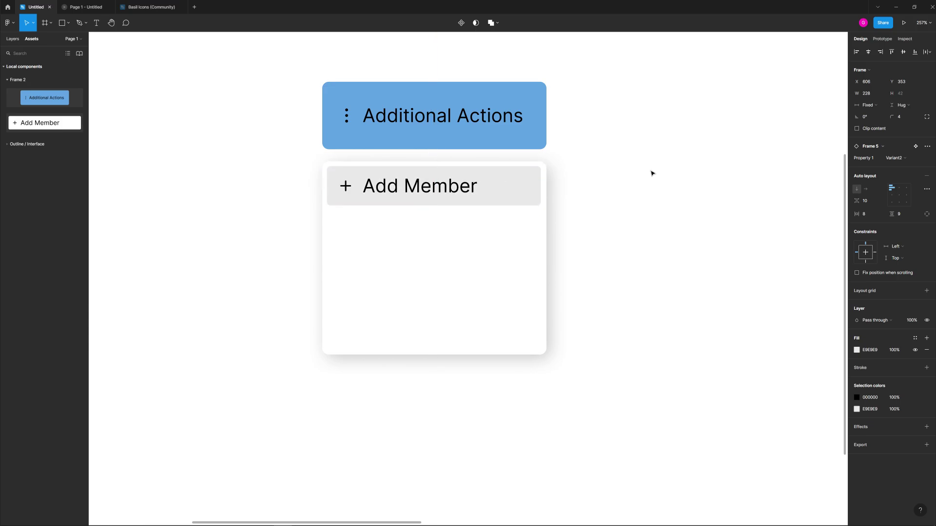
{"action": "left_click", "coordinate": [438, 188]}
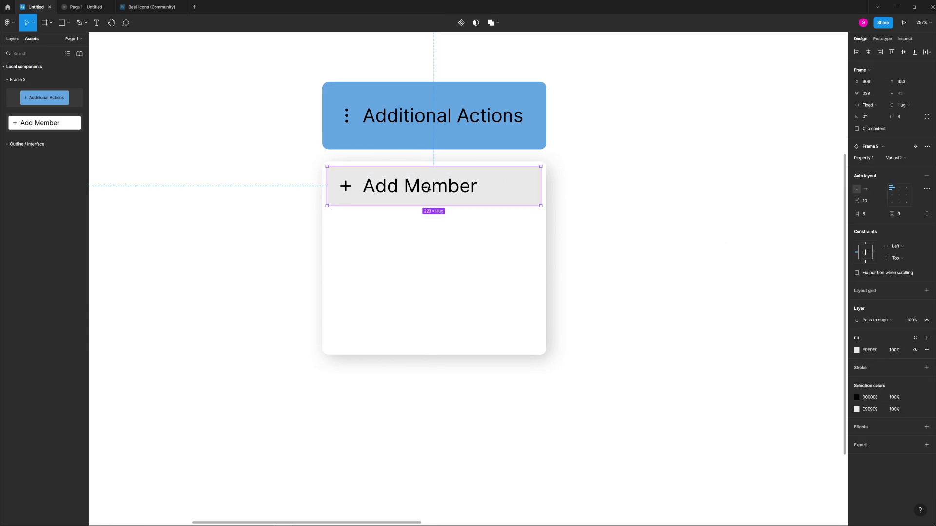
{"action": "key", "text": "ctrl+d"}
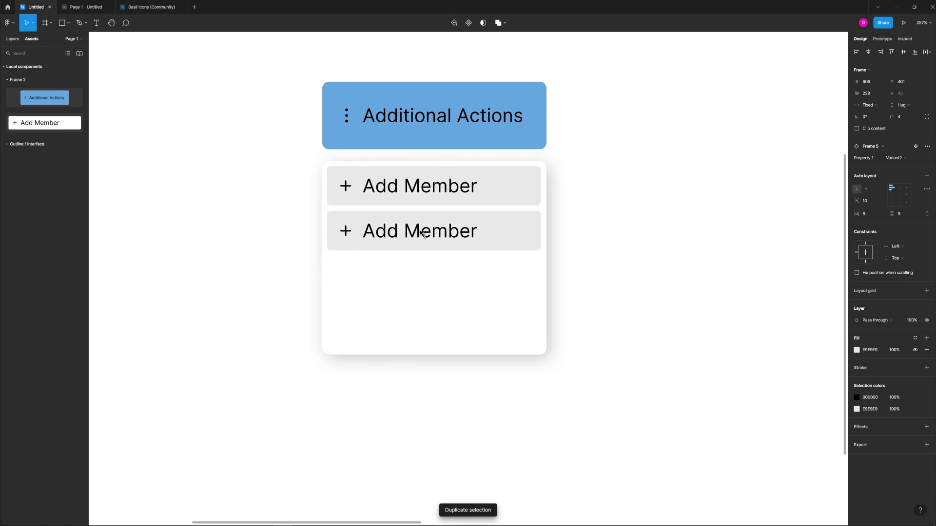
Step: Stack the two Add Member rows with auto layout and duplicate one to make a third
{"action": "left_click", "coordinate": [484, 190], "text": "shift"}
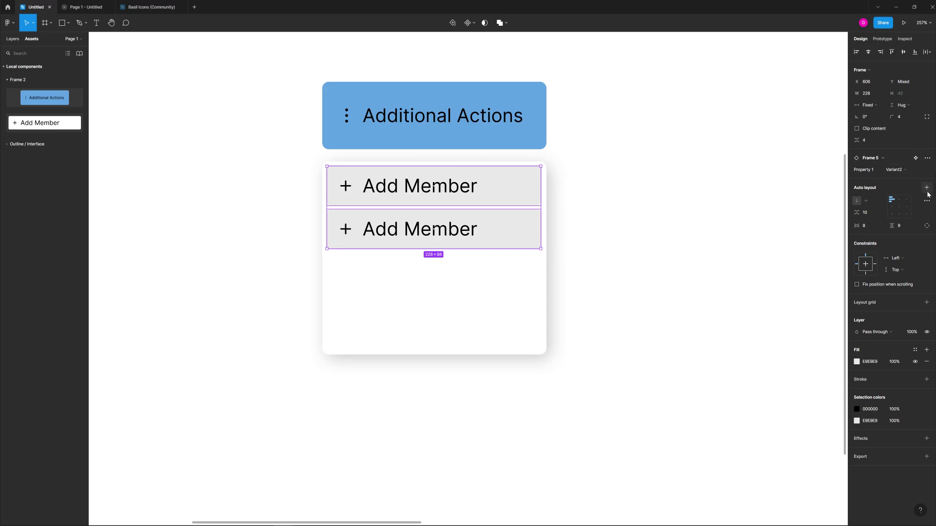
{"action": "left_click", "coordinate": [585, 203]}
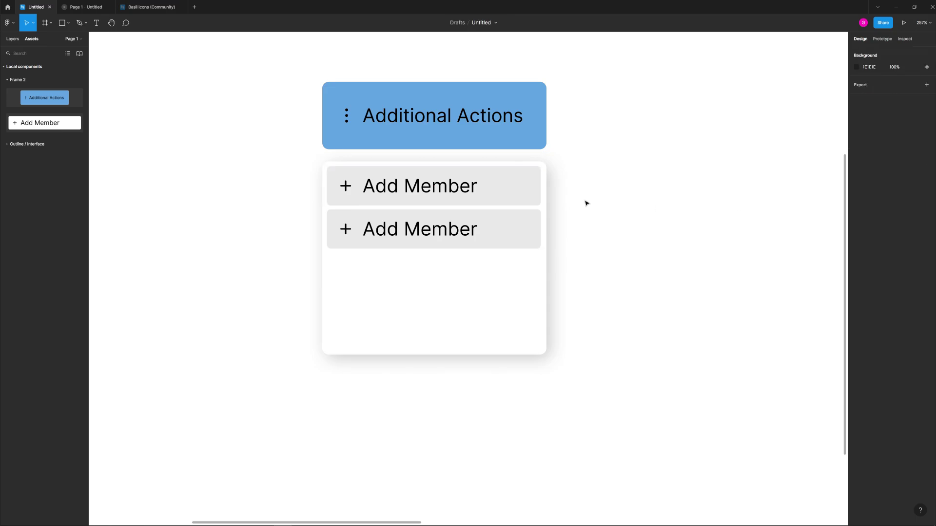
{"action": "left_click", "coordinate": [501, 222]}
{"action": "left_click", "coordinate": [927, 187]}
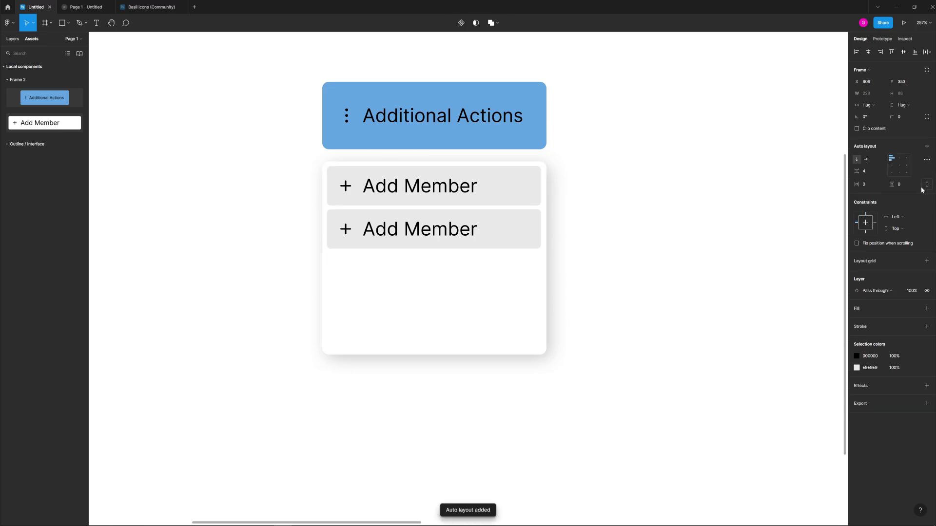
{"action": "left_click", "coordinate": [492, 234]}
{"action": "key", "text": "ctrl+d"}
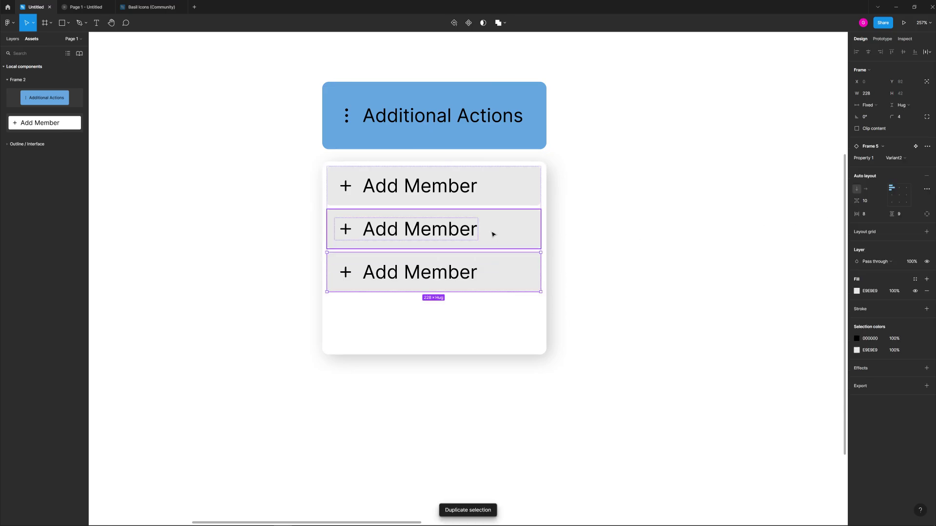
{"action": "left_click", "coordinate": [654, 241]}
Step: Relabel the second row 'Delete Member' and swap its plus icon for the cross icon
{"action": "scroll", "coordinate": [330, 257], "scroll_direction": "up", "scroll_amount": 5}
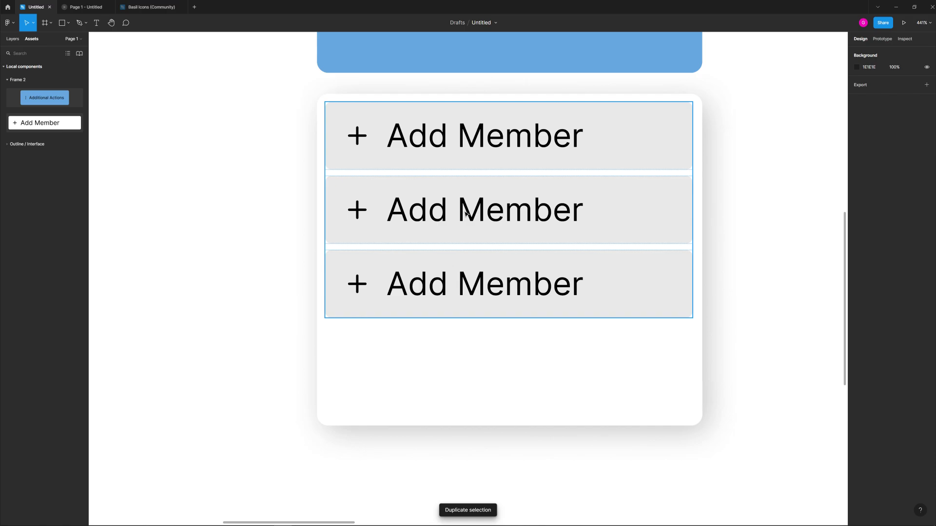
{"action": "double_click", "coordinate": [463, 212]}
{"action": "double_click", "coordinate": [463, 212]}
{"action": "type", "text": "Delete Member"}
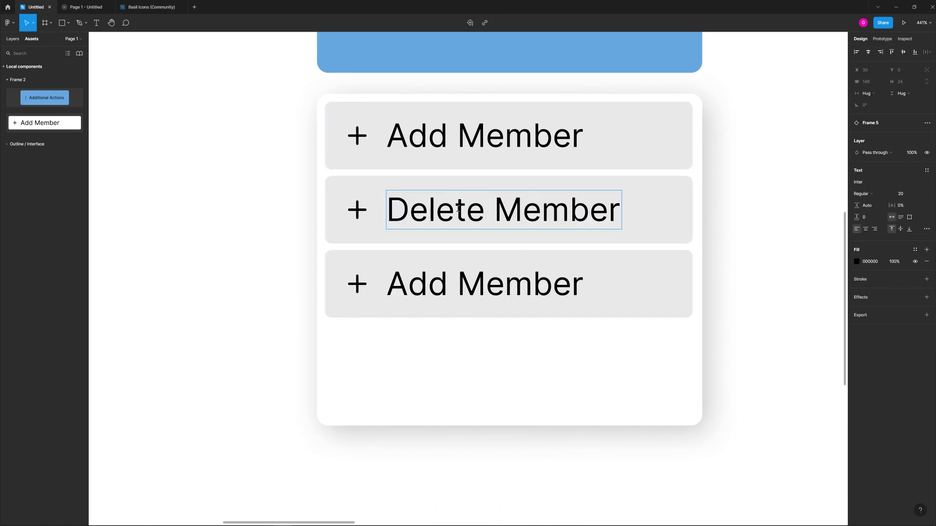
{"action": "key", "text": "Escape"}
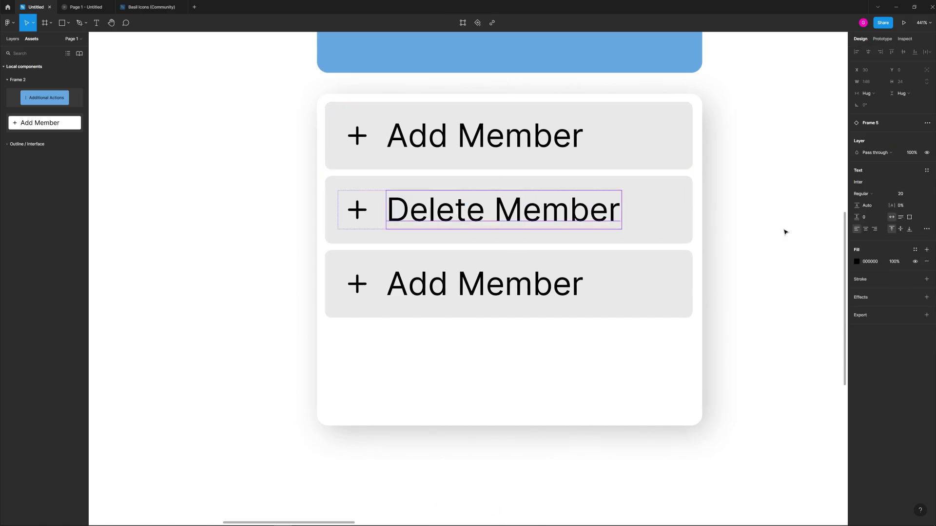
{"action": "left_click", "coordinate": [346, 206]}
{"action": "left_click", "coordinate": [12, 38]}
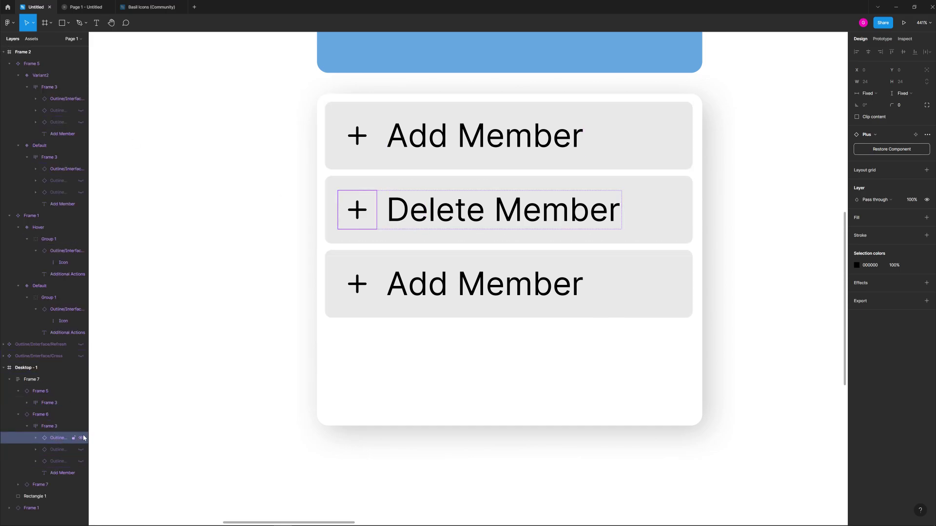
{"action": "left_click", "coordinate": [81, 438]}
{"action": "left_click", "coordinate": [82, 450]}
{"action": "left_click", "coordinate": [81, 450]}
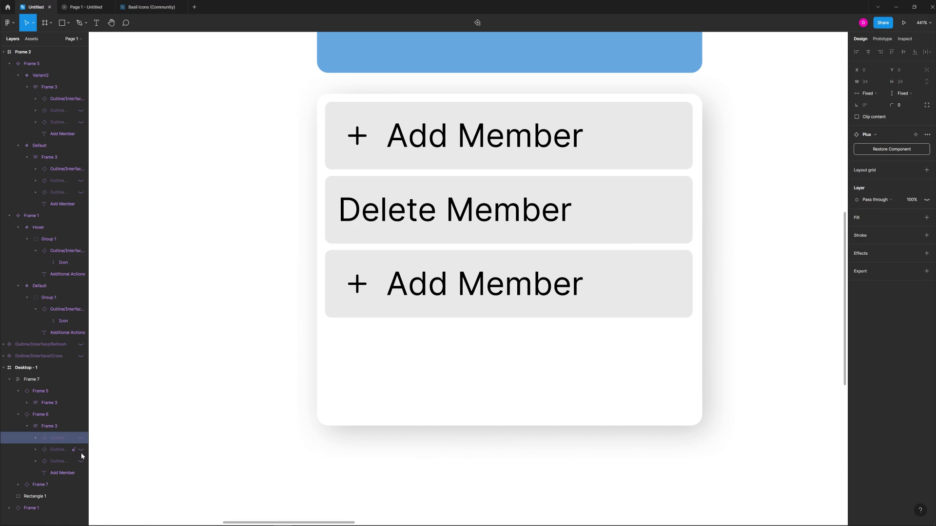
{"action": "left_click", "coordinate": [81, 462]}
Step: Relabel the third row 'Sync Members' and swap its plus icon for the refresh icon
{"action": "left_click", "coordinate": [442, 282]}
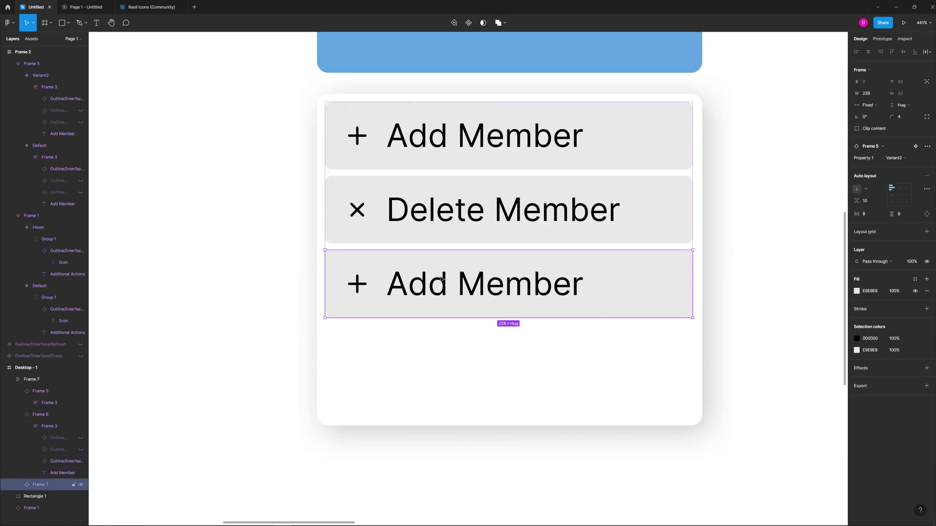
{"action": "double_click", "coordinate": [441, 282]}
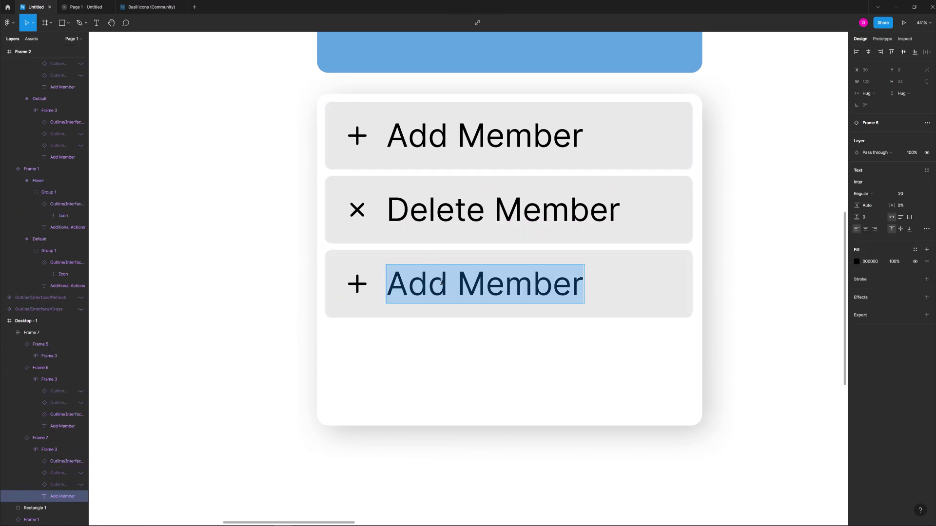
{"action": "type", "text": "Sync Members"}
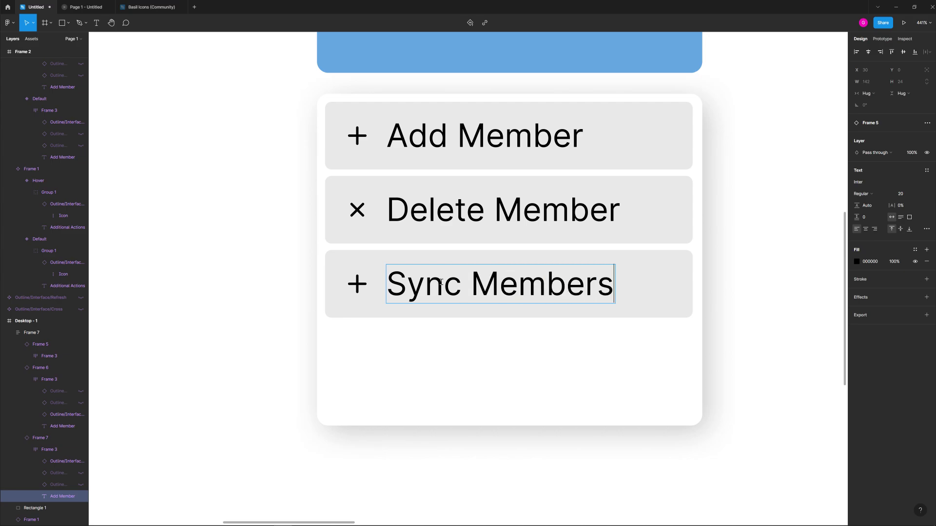
{"action": "left_click", "coordinate": [357, 284]}
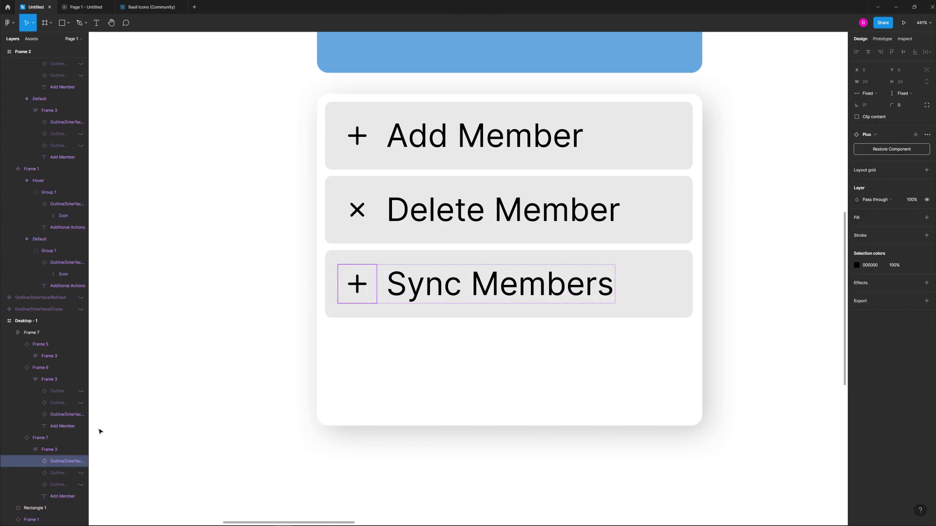
{"action": "left_click", "coordinate": [81, 461]}
{"action": "left_click", "coordinate": [81, 472]}
{"action": "left_click", "coordinate": [236, 210]}
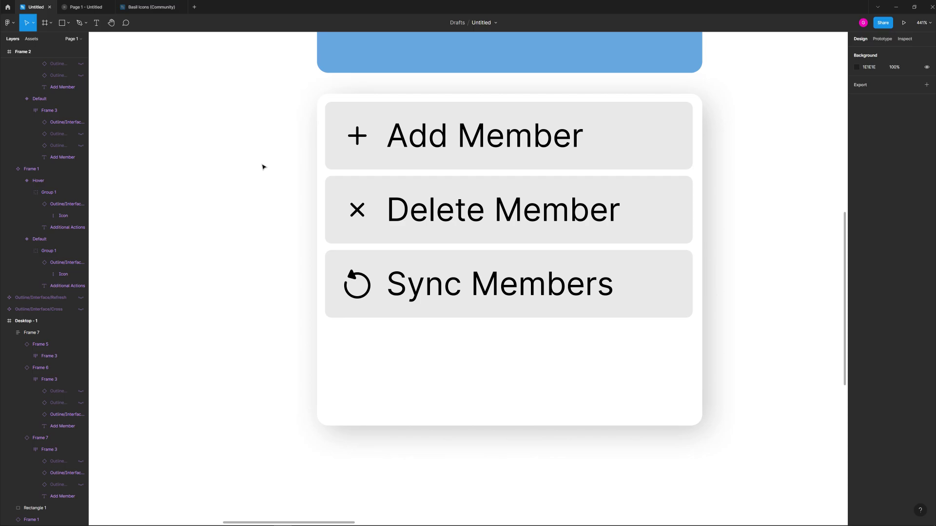
Step: Select the Add Member row within the three-row menu group
{"action": "scroll", "coordinate": [262, 172], "scroll_direction": "down", "scroll_amount": 3}
{"action": "scroll", "coordinate": [259, 161], "scroll_direction": "down", "scroll_amount": 5}
{"action": "scroll", "coordinate": [312, 195], "scroll_direction": "up", "scroll_amount": 2}
{"action": "scroll", "coordinate": [312, 195], "scroll_direction": "left", "scroll_amount": 2}
{"action": "left_click", "coordinate": [452, 238]}
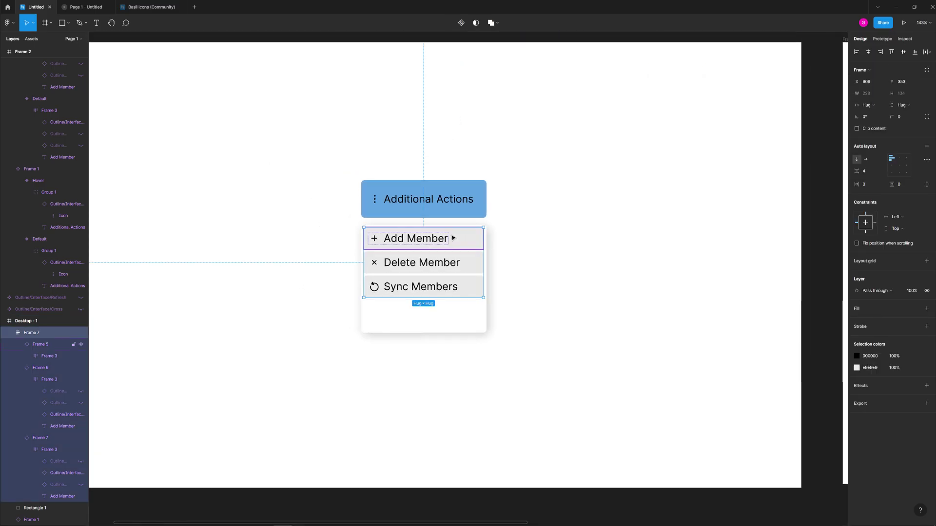
{"action": "key", "text": "Escape"}
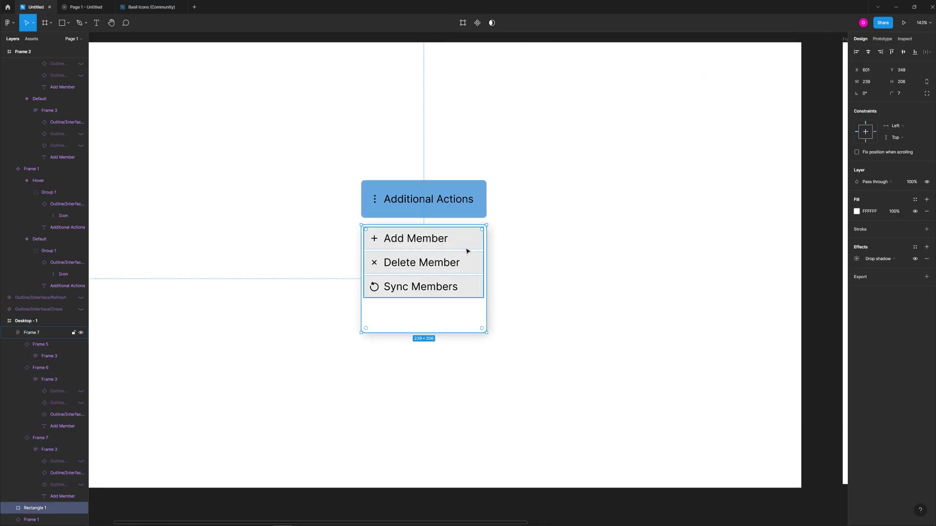
{"action": "double_click", "coordinate": [473, 242]}
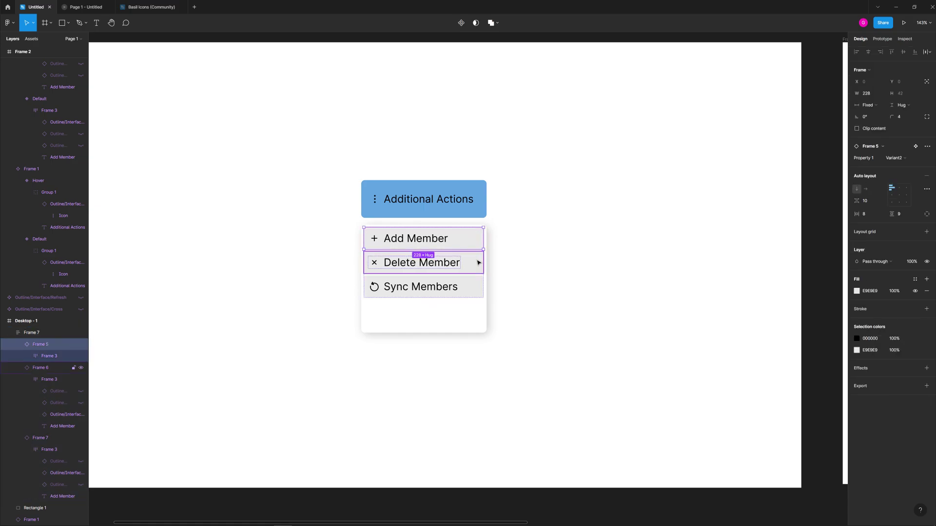
Step: Switch all three menu rows to the white Default variant
{"action": "left_click", "coordinate": [479, 263], "text": "shift"}
{"action": "left_click", "coordinate": [482, 293], "text": "shift"}
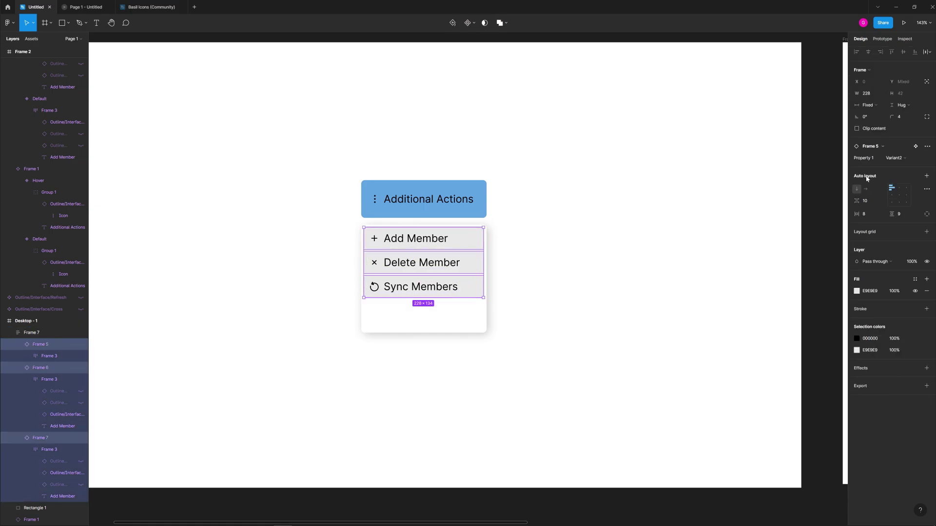
{"action": "left_click", "coordinate": [893, 158]}
{"action": "left_click", "coordinate": [897, 147]}
{"action": "left_click", "coordinate": [618, 210]}
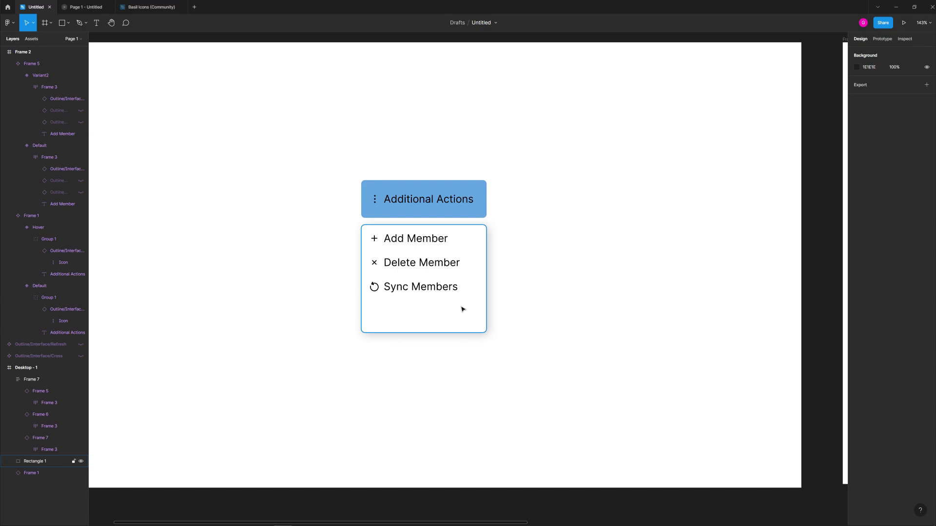
Step: Wrap the menu rows and the white background card together in auto layout
{"action": "left_click", "coordinate": [454, 317]}
{"action": "left_click", "coordinate": [426, 289]}
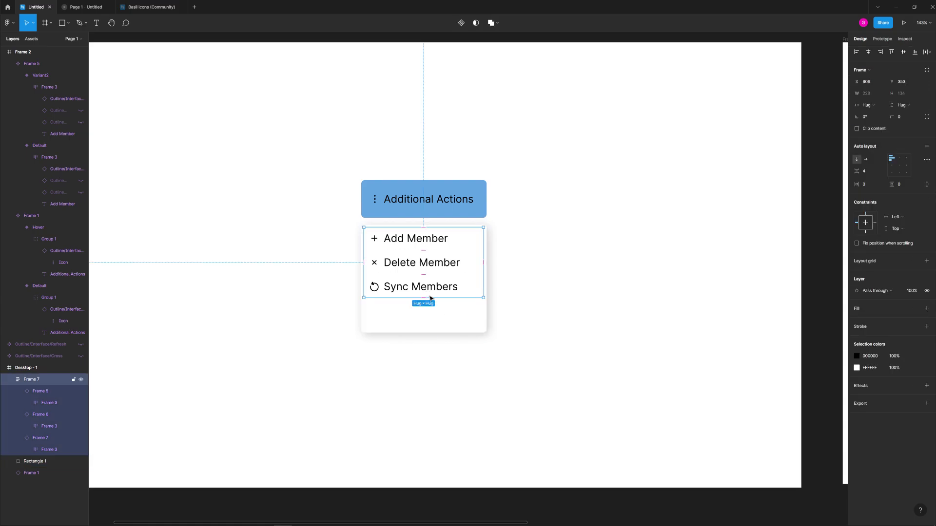
{"action": "left_click", "coordinate": [444, 319], "text": "shift"}
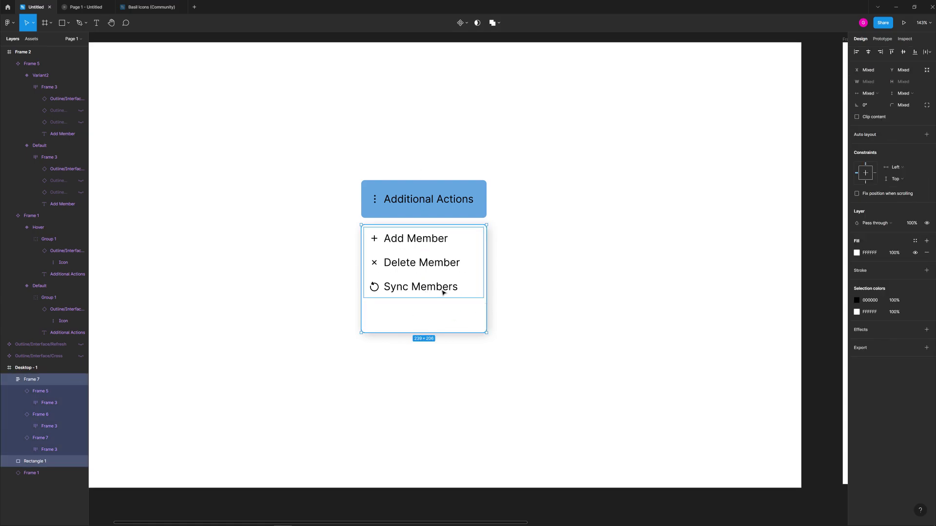
{"action": "left_click", "coordinate": [926, 134]}
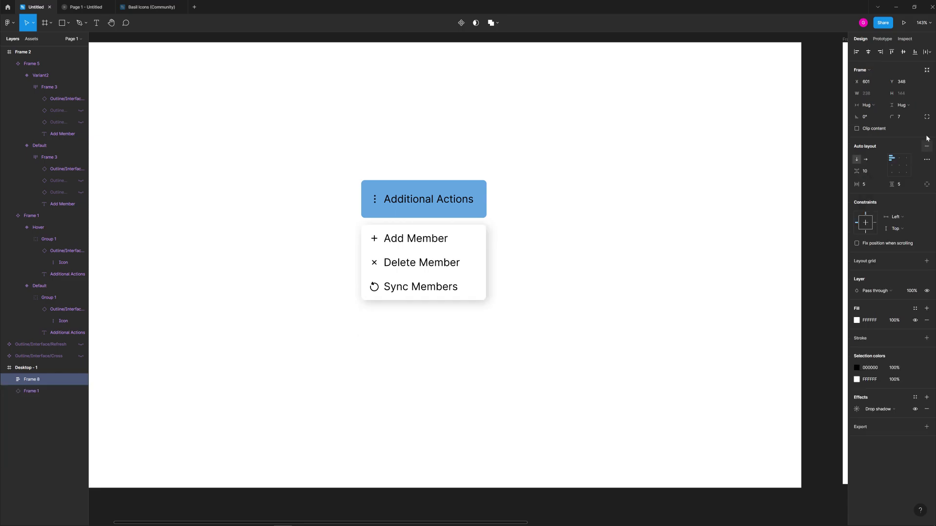
{"action": "left_click", "coordinate": [480, 321]}
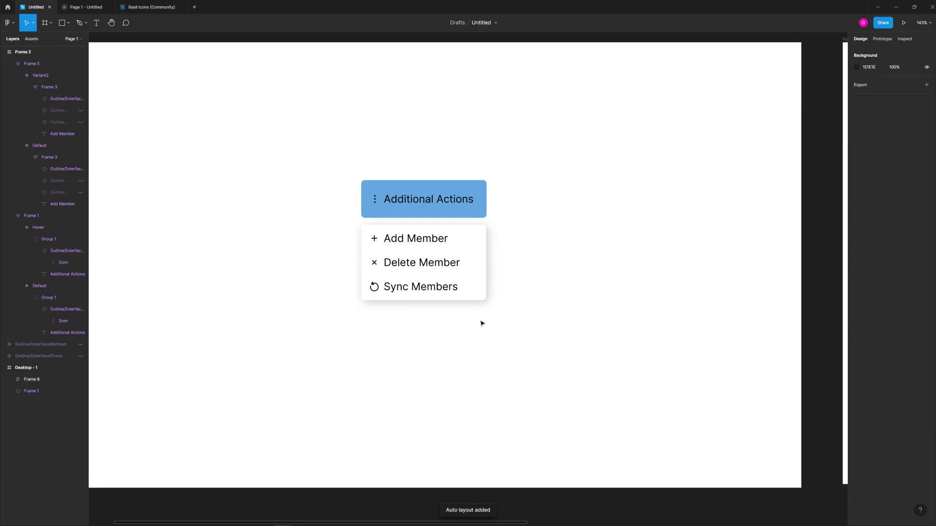
Step: Duplicate the Sync Members row, then delete the extra copy
{"action": "double_click", "coordinate": [444, 291]}
{"action": "left_click", "coordinate": [444, 291]}
{"action": "key", "text": "ctrl+d"}
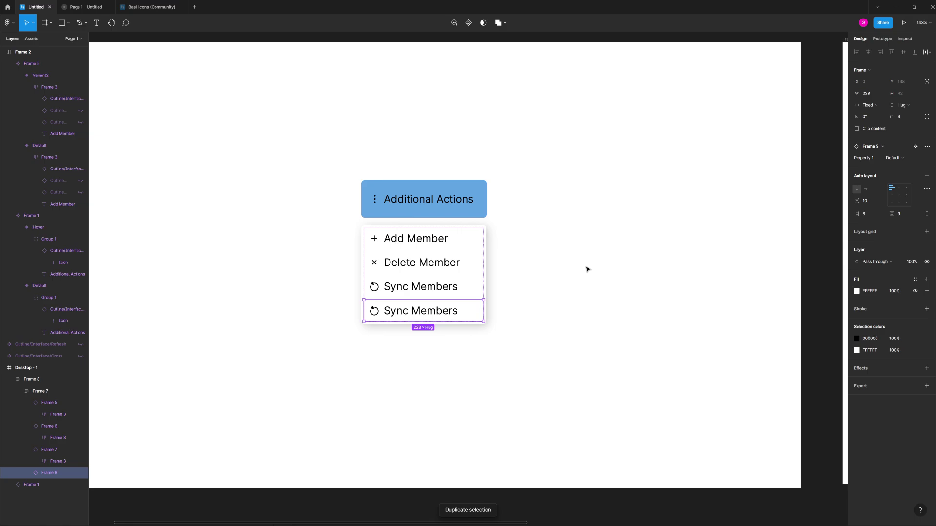
{"action": "left_click", "coordinate": [472, 328]}
{"action": "left_click", "coordinate": [448, 313]}
{"action": "double_click", "coordinate": [447, 312]}
{"action": "key", "text": "Delete"}
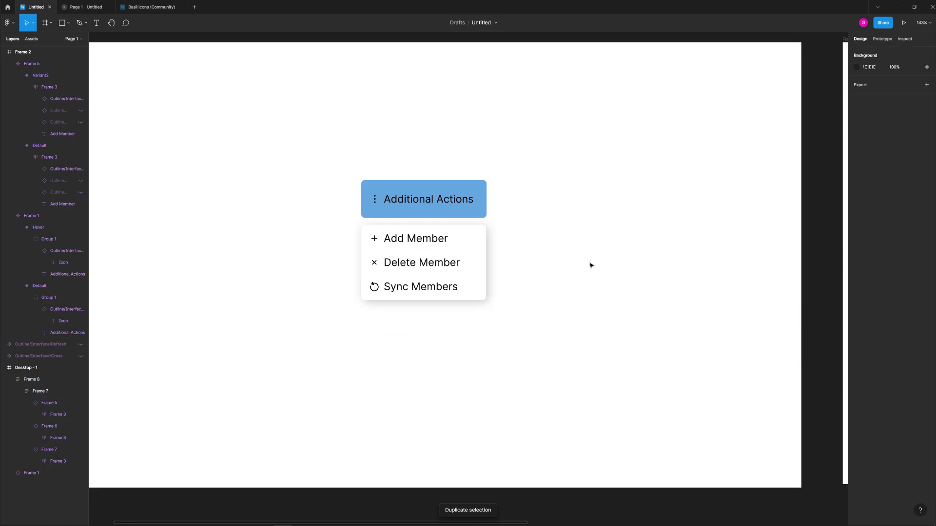
{"action": "left_click", "coordinate": [439, 258]}
{"action": "left_click", "coordinate": [378, 138]}
{"action": "left_click", "coordinate": [149, 7]}
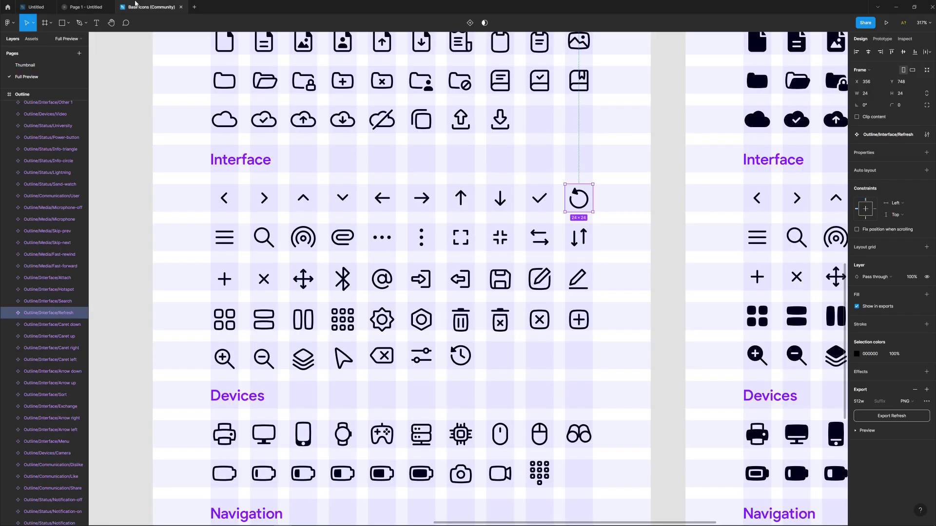
{"action": "left_click", "coordinate": [87, 6]}
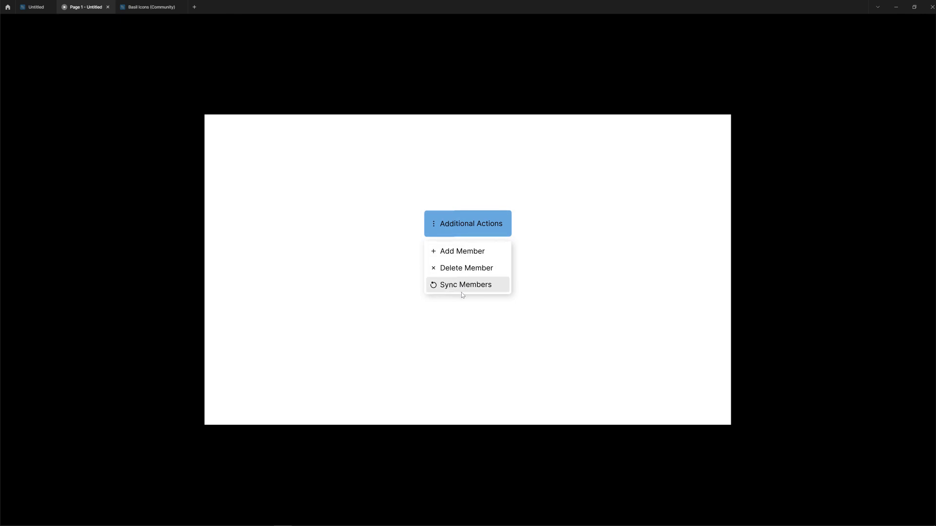
{"action": "left_click", "coordinate": [33, 8]}
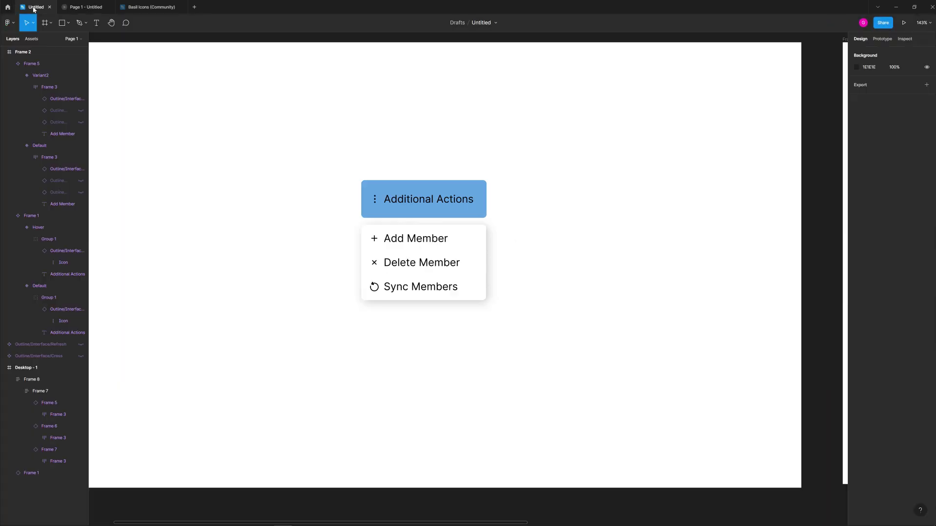
Step: Make the Additional Actions button and dropdown menu a component with a second variant
{"action": "scroll", "coordinate": [638, 212], "scroll_direction": "down", "scroll_amount": 5}
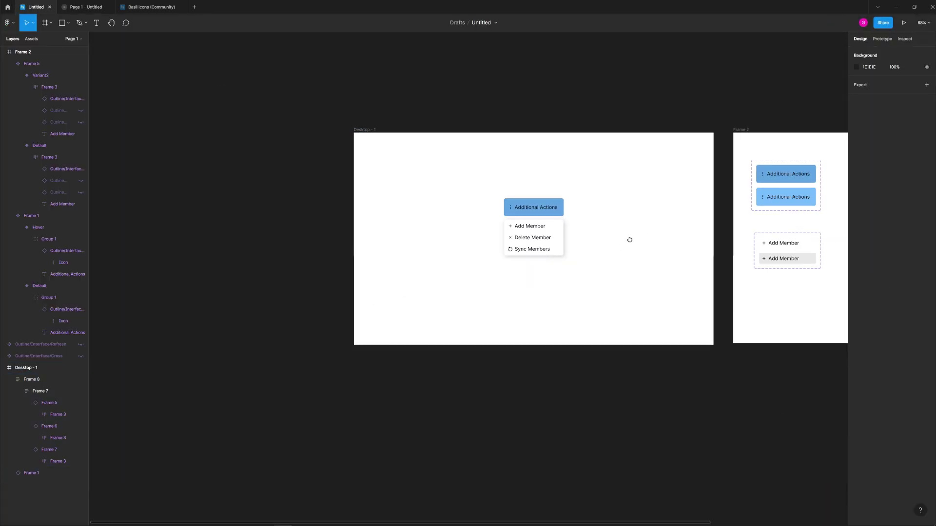
{"action": "scroll", "coordinate": [629, 239], "scroll_direction": "right", "scroll_amount": 5}
{"action": "left_click_drag", "start_coordinate": [278, 179], "coordinate": [377, 262]}
{"action": "key", "text": "shift+2"}
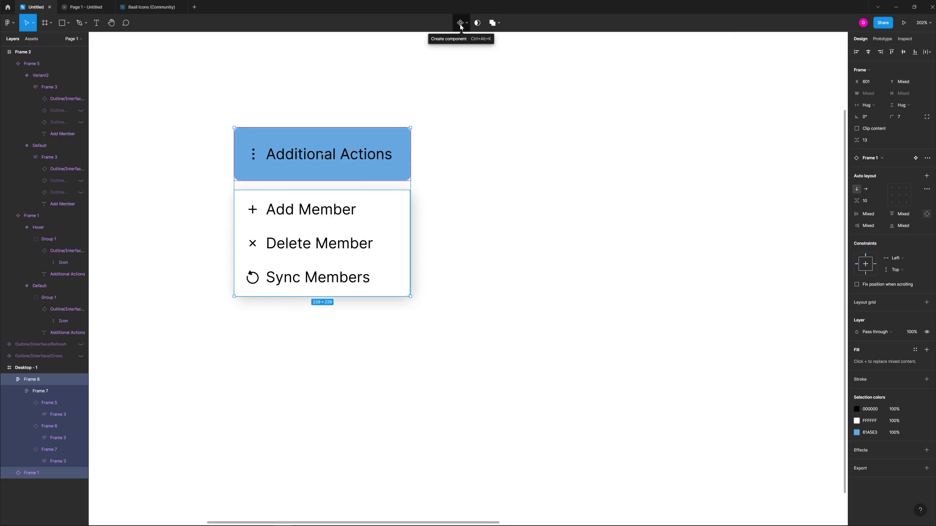
{"action": "left_click", "coordinate": [461, 27]}
{"action": "scroll", "coordinate": [502, 185], "scroll_direction": "down", "scroll_amount": 5}
{"action": "scroll", "coordinate": [431, 241], "scroll_direction": "right", "scroll_amount": 5}
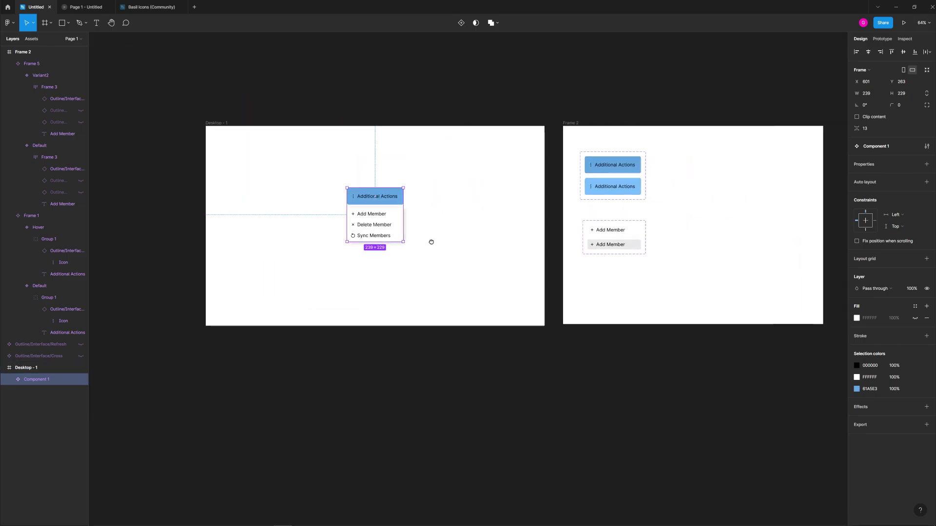
{"action": "left_click", "coordinate": [460, 22]}
Step: Move the component set into Frame 2 and select its Default variant
{"action": "left_click", "coordinate": [368, 128]}
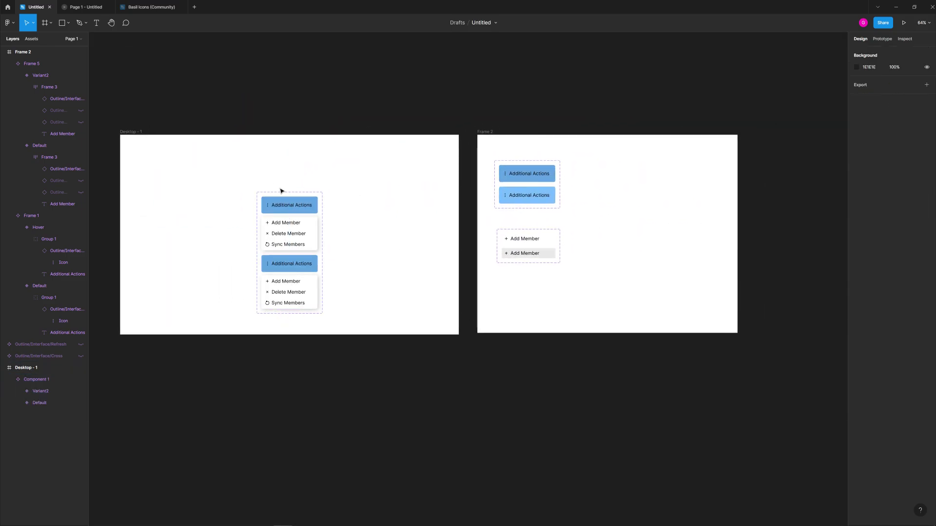
{"action": "left_click_drag", "start_coordinate": [273, 194], "coordinate": [606, 171]}
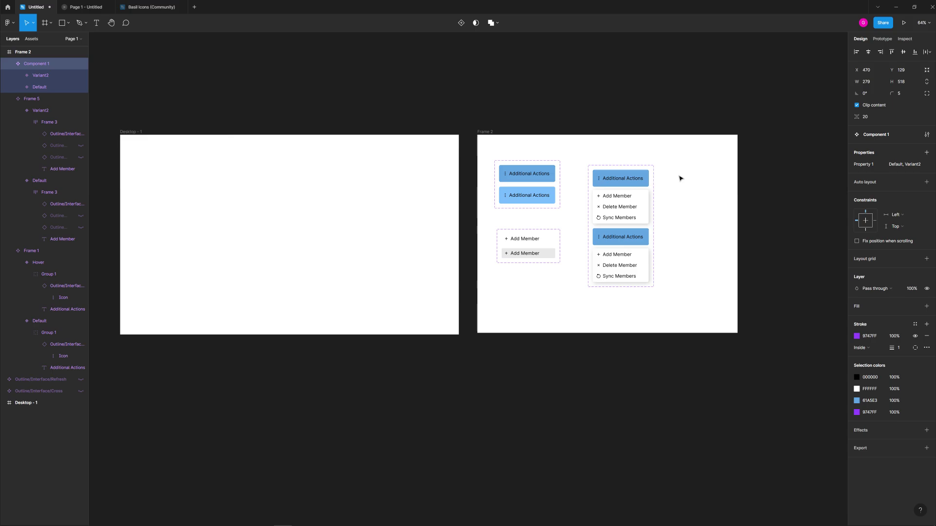
{"action": "left_click", "coordinate": [664, 216]}
{"action": "scroll", "coordinate": [664, 215], "scroll_direction": "up", "scroll_amount": 5}
{"action": "scroll", "coordinate": [663, 215], "scroll_direction": "up", "scroll_amount": 5}
{"action": "left_click", "coordinate": [553, 194]}
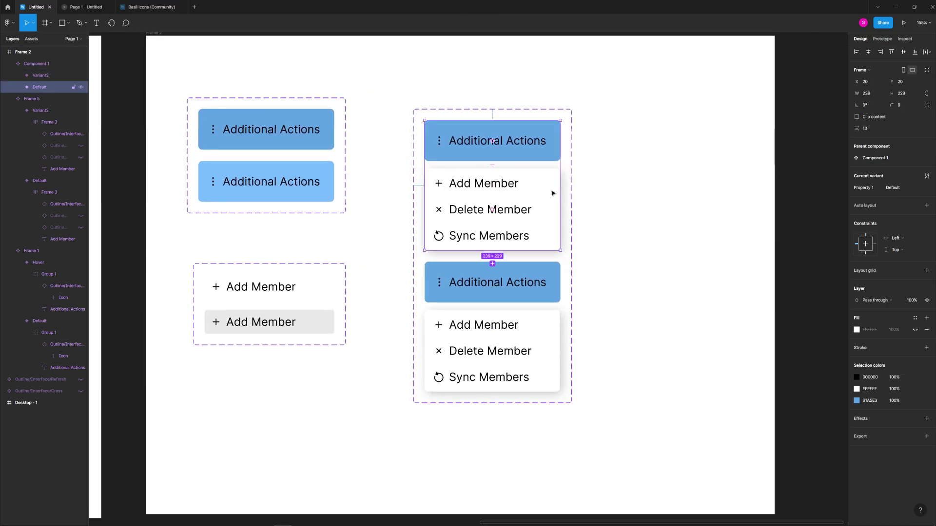
Step: Nudge the Default variant's menu to Y 72 below the button and set its opacity to 0%
{"action": "double_click", "coordinate": [553, 194]}
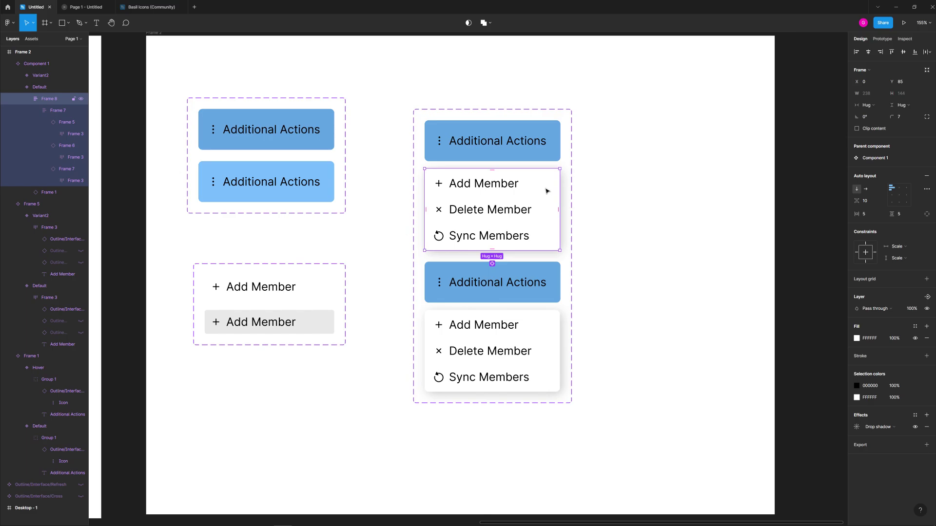
{"action": "key", "text": "Up"}
{"action": "key", "text": "Up"}
{"action": "key", "text": "Up"}
{"action": "key", "text": "Up"}
{"action": "key", "text": "Up"}
{"action": "key", "text": "Up"}
{"action": "key", "text": "Up"}
{"action": "key", "text": "Up"}
{"action": "key", "text": "Up"}
{"action": "key", "text": "Up"}
{"action": "key", "text": "Up"}
{"action": "key", "text": "Up"}
{"action": "key", "text": "Up"}
{"action": "key", "text": "Up"}
{"action": "key", "text": "Up"}
{"action": "key", "text": "Up"}
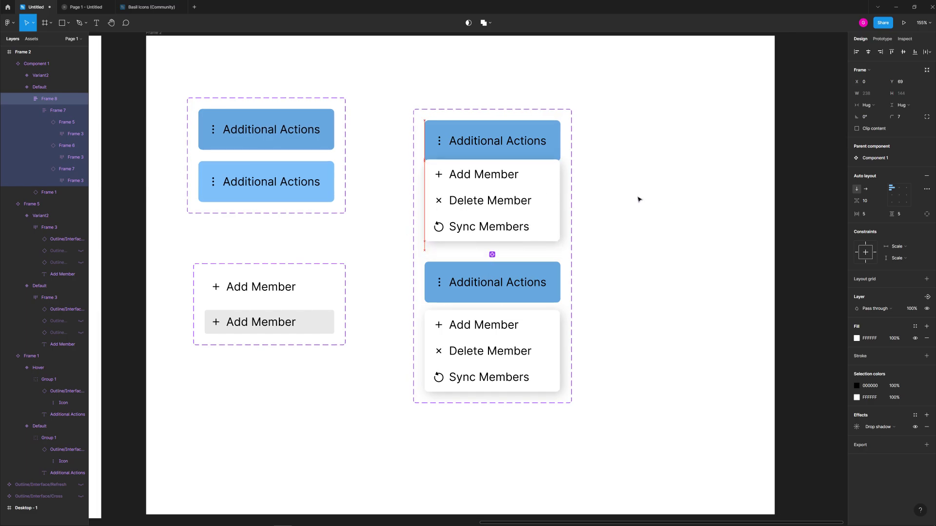
{"action": "key", "text": "Down"}
{"action": "key", "text": "Down"}
{"action": "key", "text": "Down"}
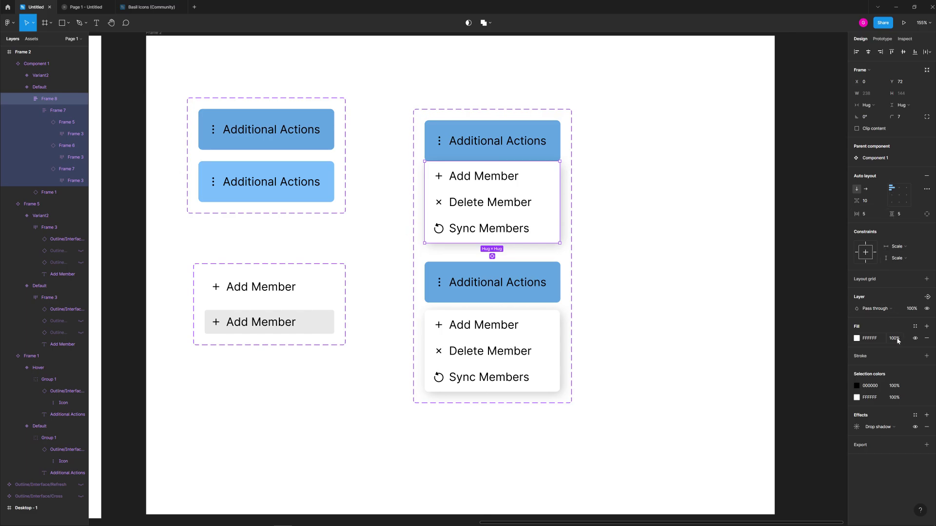
{"action": "left_click", "coordinate": [911, 309]}
{"action": "type", "text": "0"}
{"action": "key", "text": "Return"}
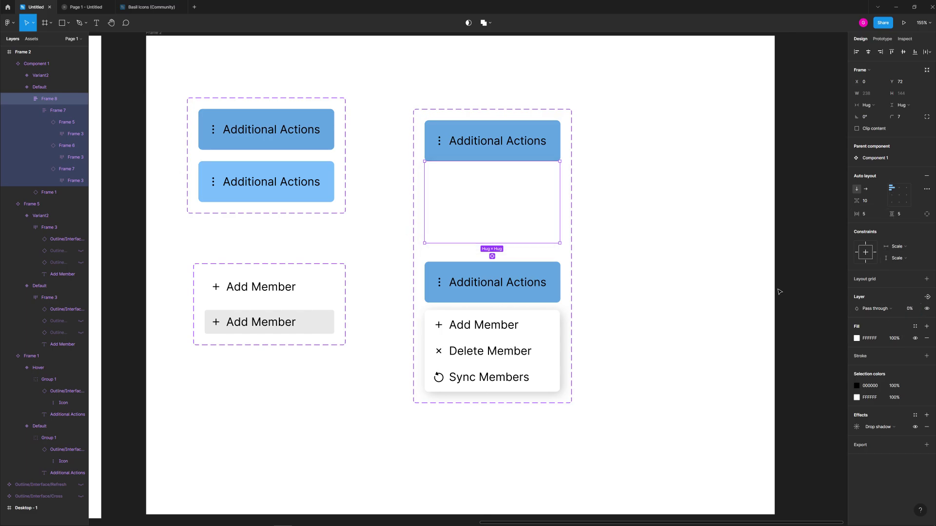
{"action": "left_click", "coordinate": [657, 243]}
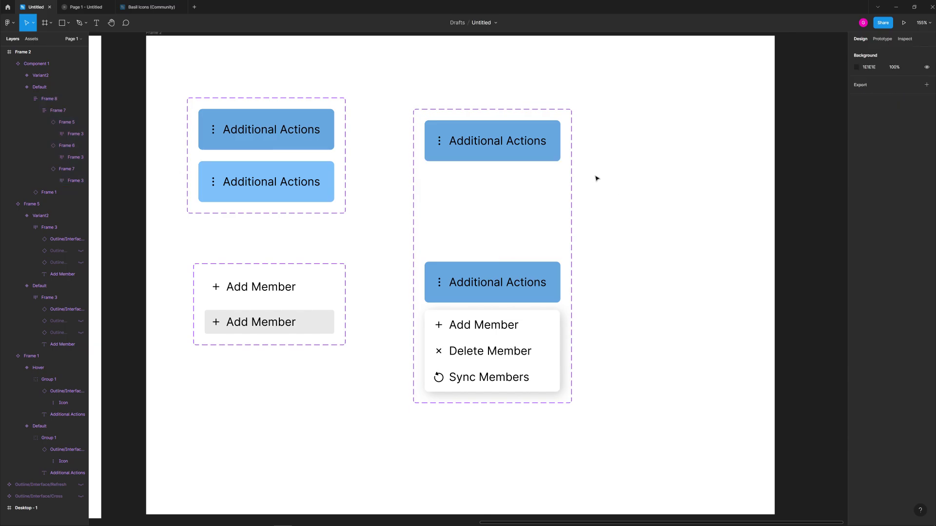
Step: Link a click on the Default Additional Actions button to Variant2
{"action": "left_click", "coordinate": [546, 146]}
{"action": "double_click", "coordinate": [546, 146]}
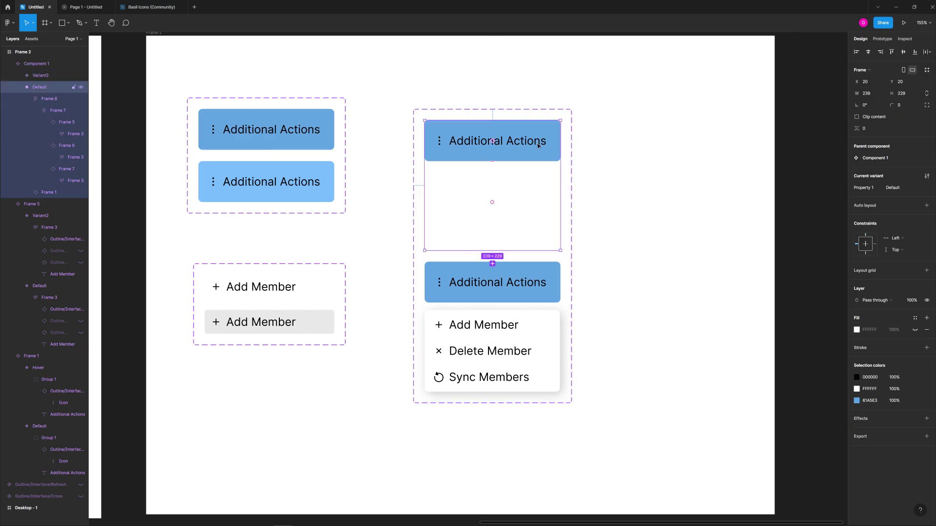
{"action": "left_click", "coordinate": [882, 39]}
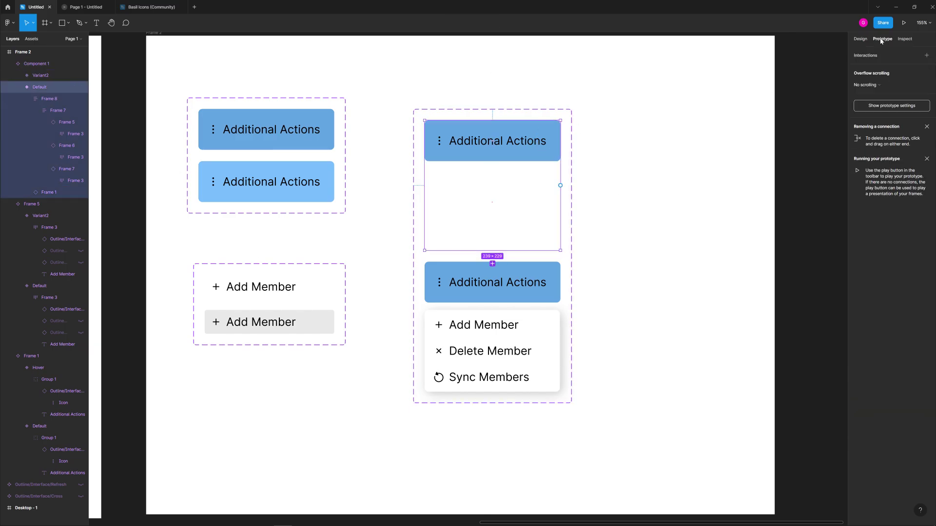
{"action": "left_click", "coordinate": [551, 136]}
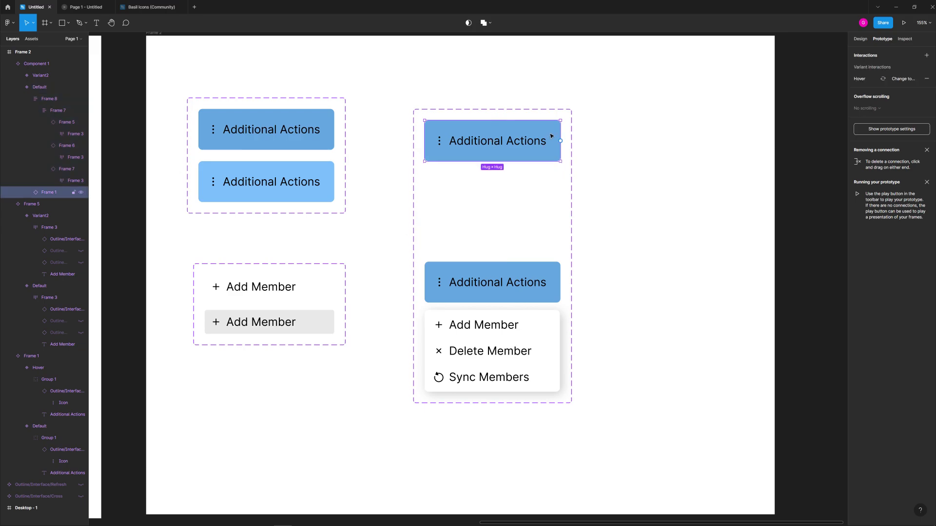
{"action": "left_click_drag", "start_coordinate": [560, 141], "coordinate": [508, 273]}
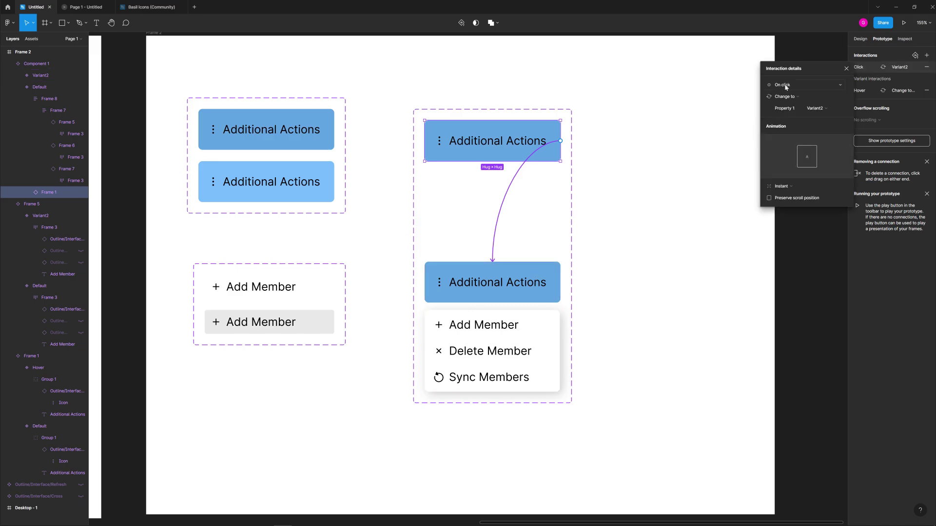
{"action": "left_click", "coordinate": [545, 288]}
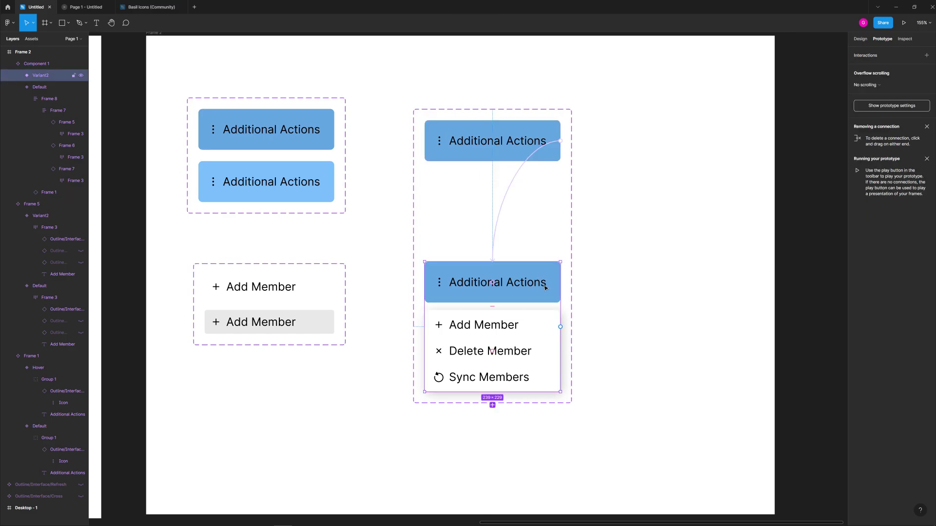
Step: Link a click on Variant2's menu back to Default using Smart animate
{"action": "left_click", "coordinate": [551, 331]}
{"action": "left_click_drag", "start_coordinate": [559, 351], "coordinate": [508, 217]}
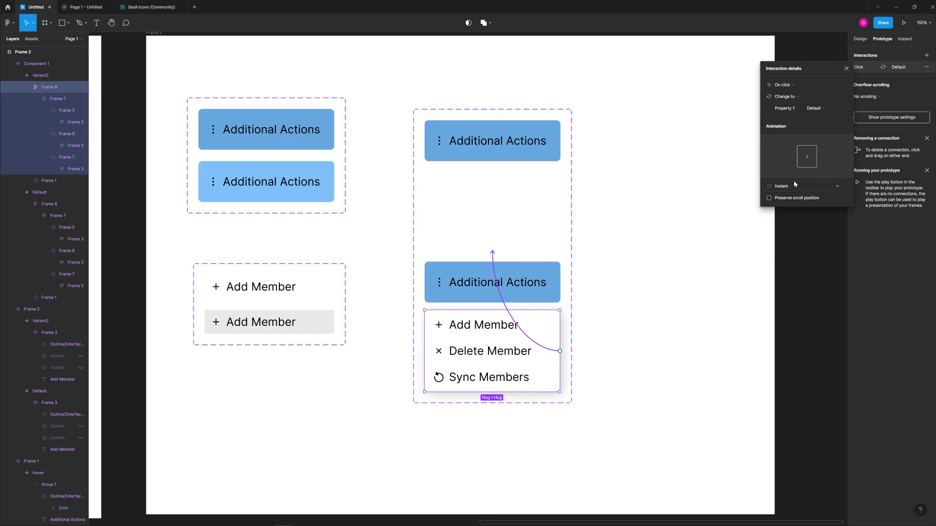
{"action": "left_click", "coordinate": [778, 187]}
{"action": "left_click", "coordinate": [782, 209]}
{"action": "left_click", "coordinate": [498, 154]}
Step: Set the Default-to-Variant2 click transition to Smart animate, Ease out, 300ms
{"action": "left_click", "coordinate": [543, 150]}
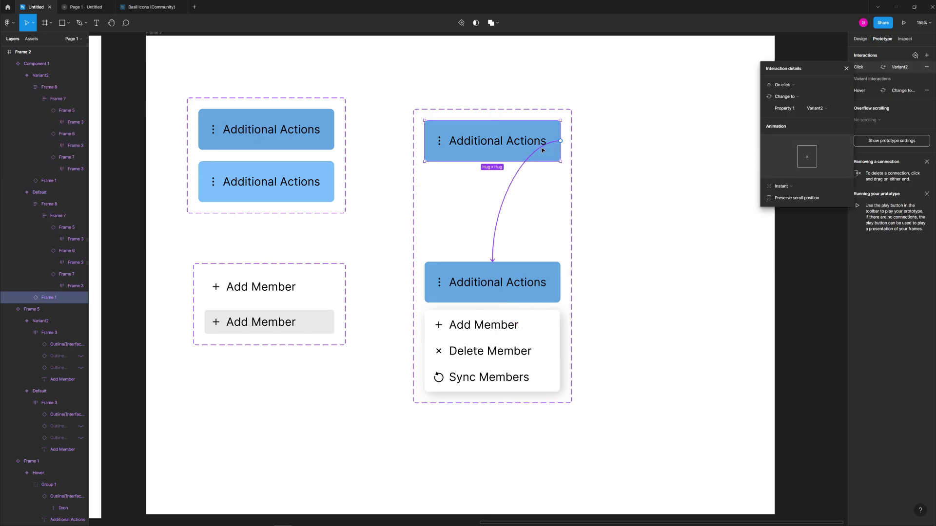
{"action": "left_click", "coordinate": [779, 186]}
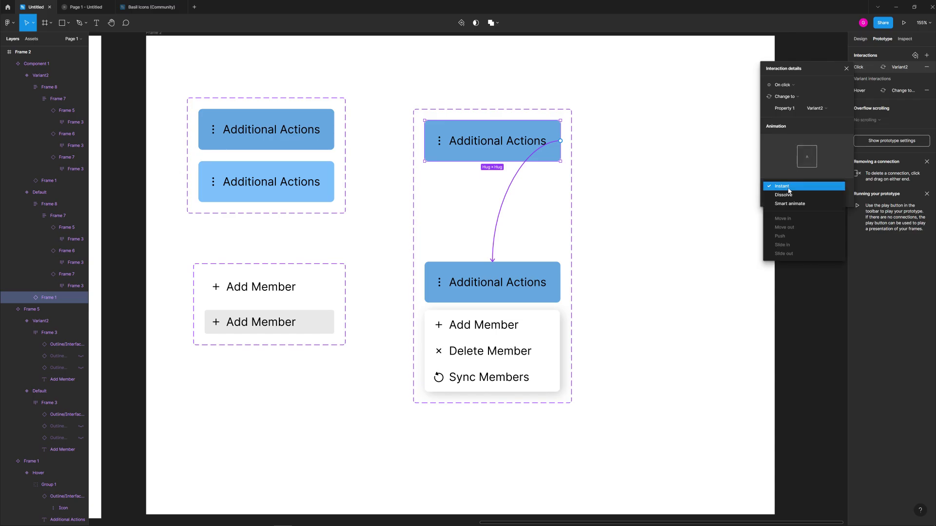
{"action": "left_click", "coordinate": [782, 210]}
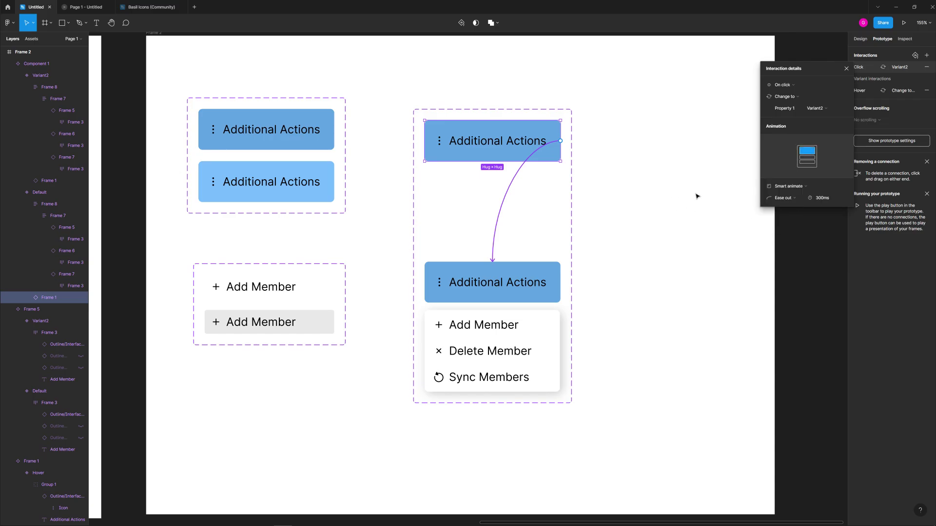
{"action": "left_click", "coordinate": [642, 205]}
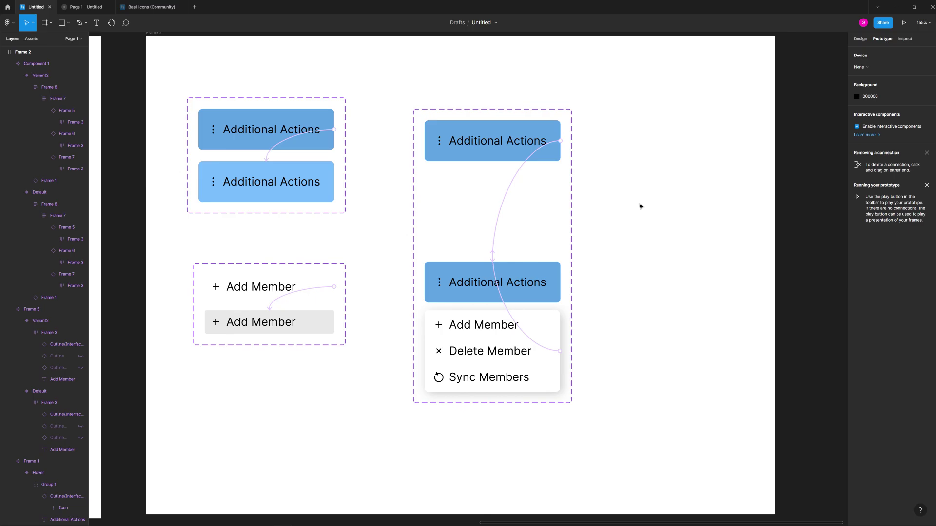
Step: Place an Add Member instance on Desktop - 1 and preview the prototype
{"action": "scroll", "coordinate": [641, 205], "scroll_direction": "down", "scroll_amount": 5}
{"action": "scroll", "coordinate": [340, 188], "scroll_direction": "up", "scroll_amount": 2}
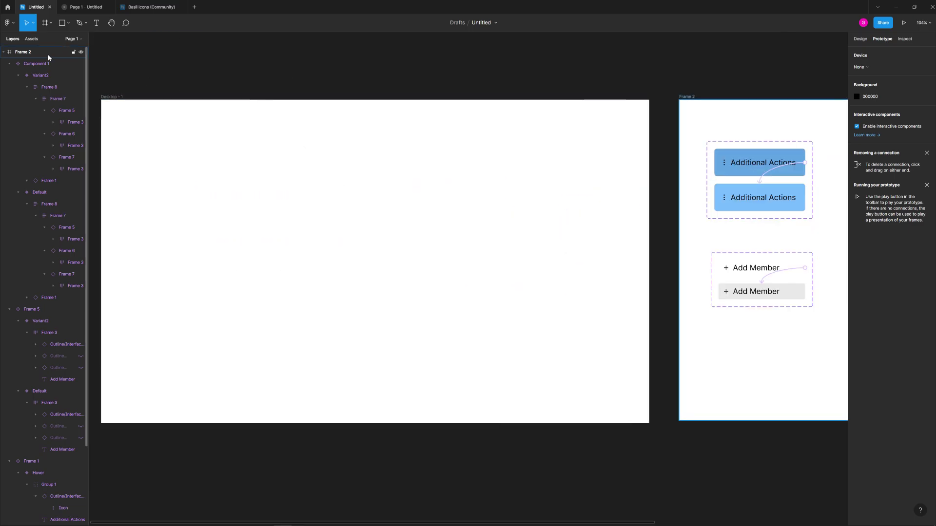
{"action": "left_click", "coordinate": [30, 39]}
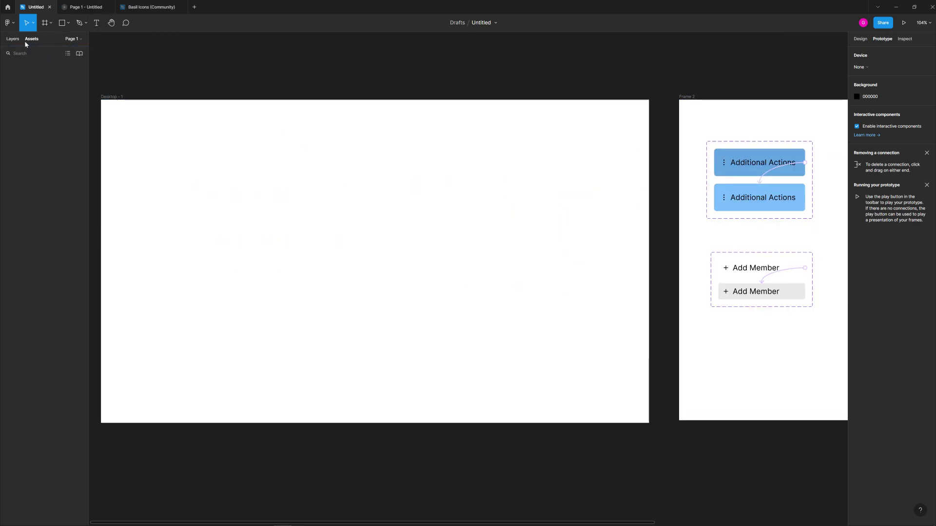
{"action": "left_click_drag", "start_coordinate": [24, 147], "coordinate": [361, 223]}
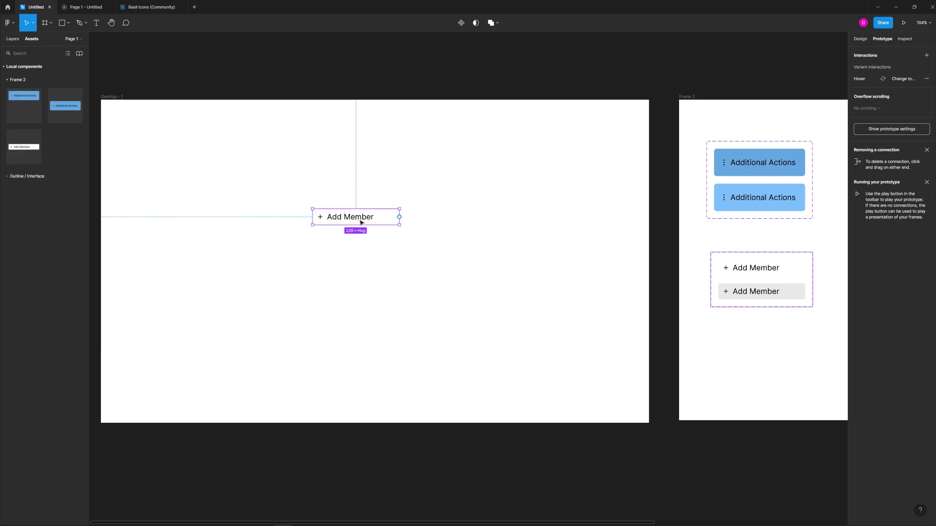
{"action": "key", "text": "Escape"}
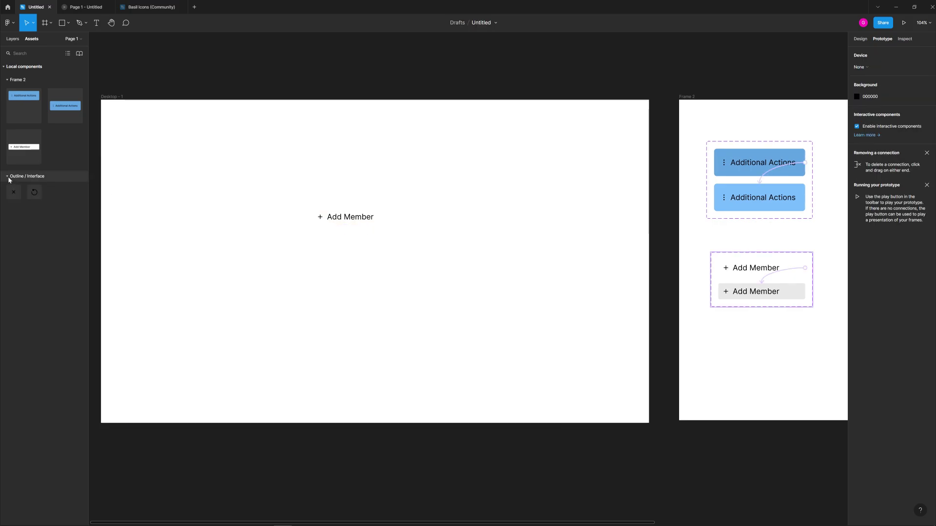
{"action": "left_click_drag", "start_coordinate": [342, 214], "coordinate": [365, 222]}
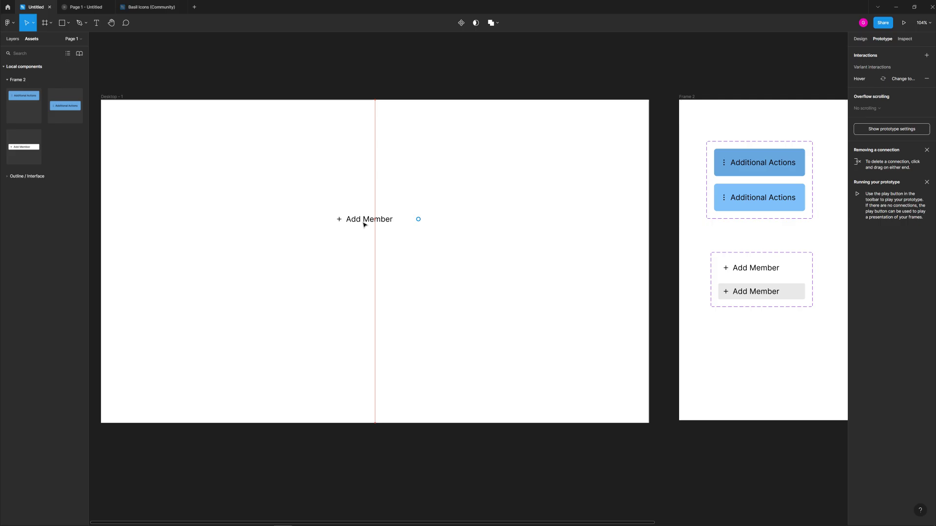
{"action": "left_click", "coordinate": [86, 7]}
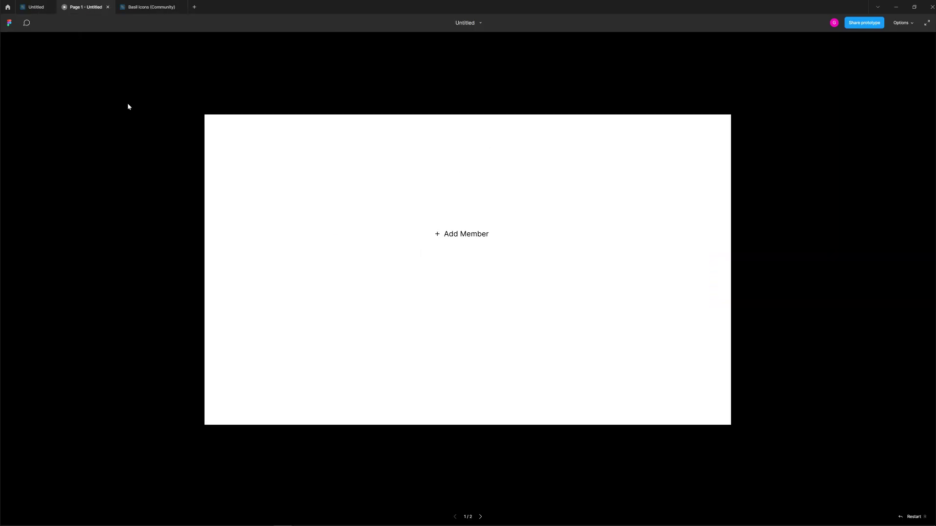
{"action": "key", "text": "ctrl+shift+Tab"}
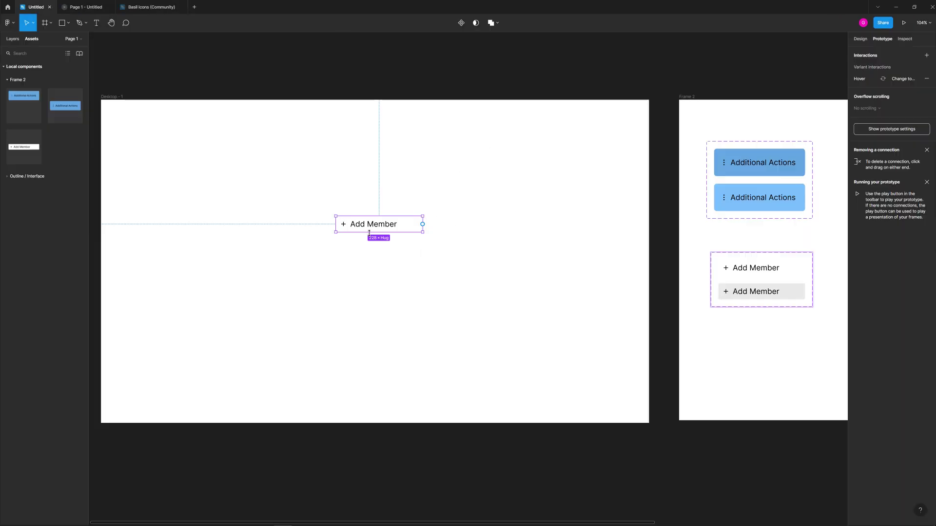
Step: Place an Additional Actions instance on Desktop - 1 and test its dropdown in the prototype
{"action": "left_click_drag", "start_coordinate": [25, 110], "coordinate": [417, 267]}
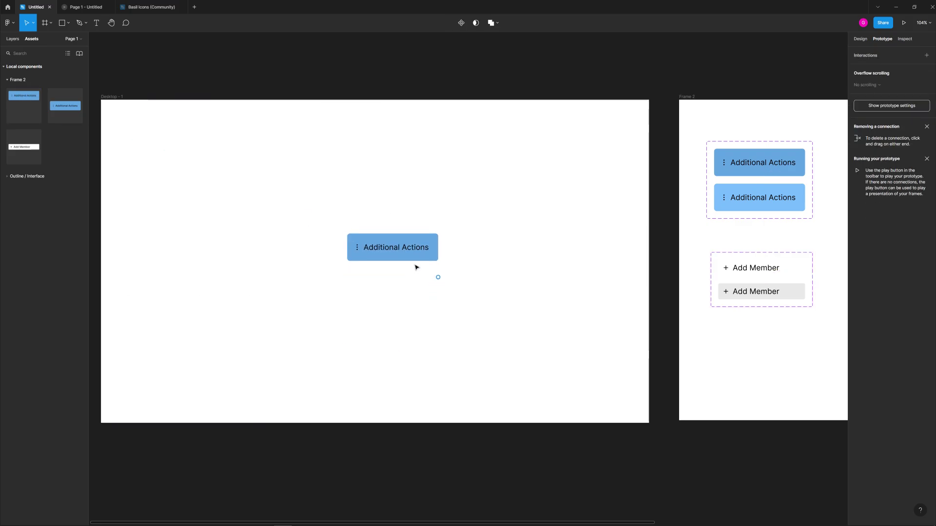
{"action": "left_click", "coordinate": [87, 7]}
{"action": "left_click", "coordinate": [477, 267]}
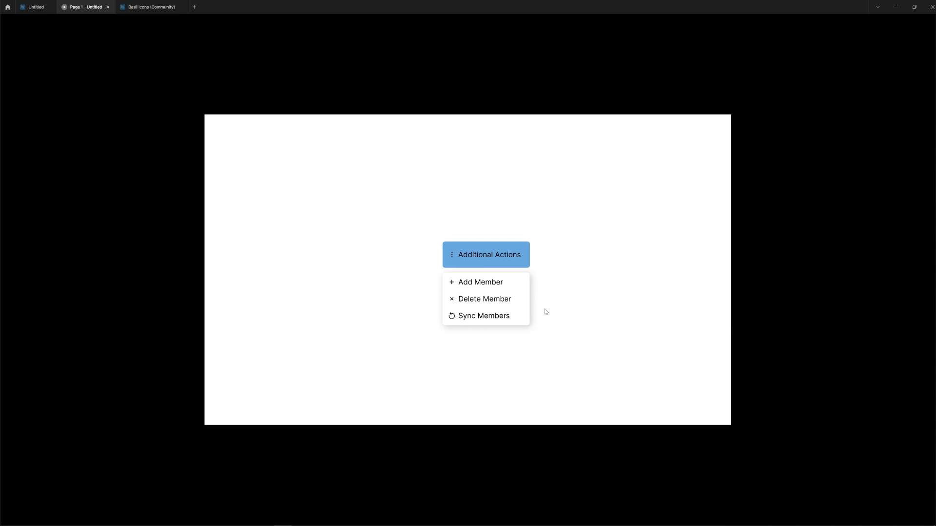
{"action": "left_click", "coordinate": [512, 266]}
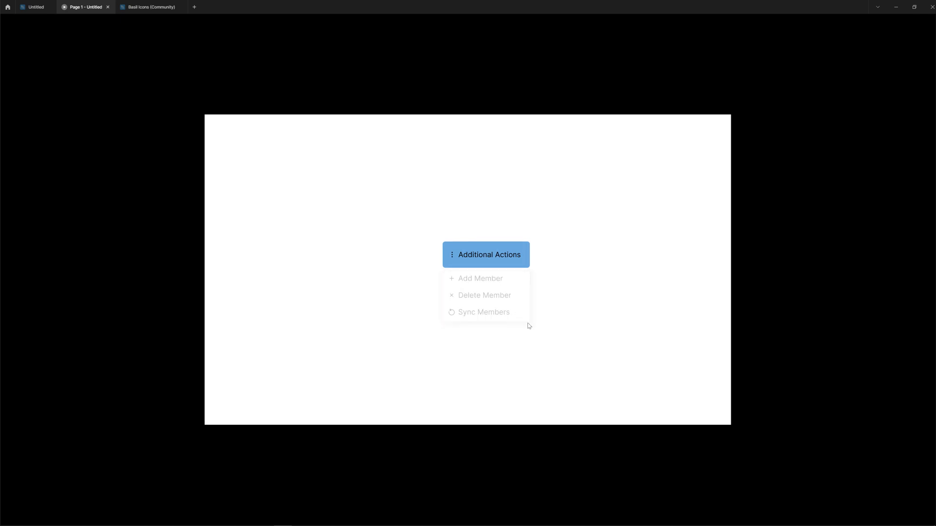
{"action": "left_click", "coordinate": [501, 264]}
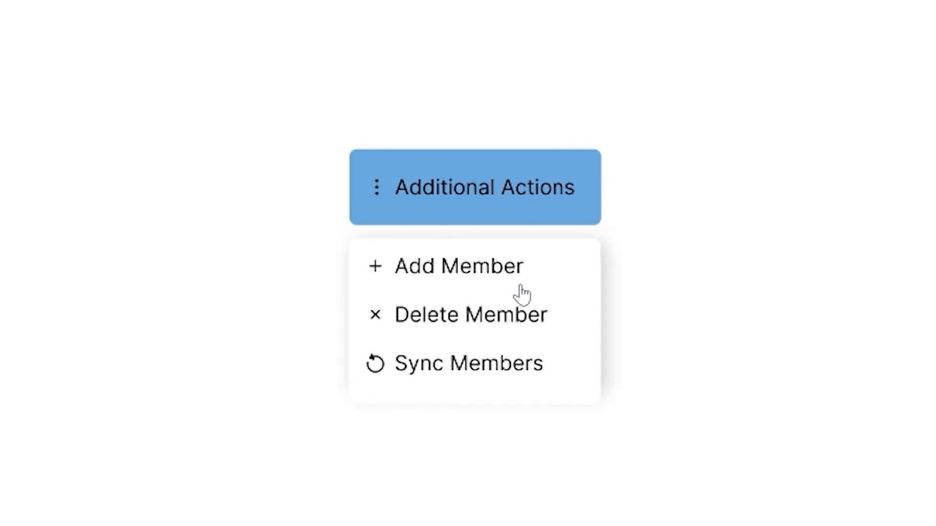
{"action": "mouse_move", "coordinate": [463, 183]}
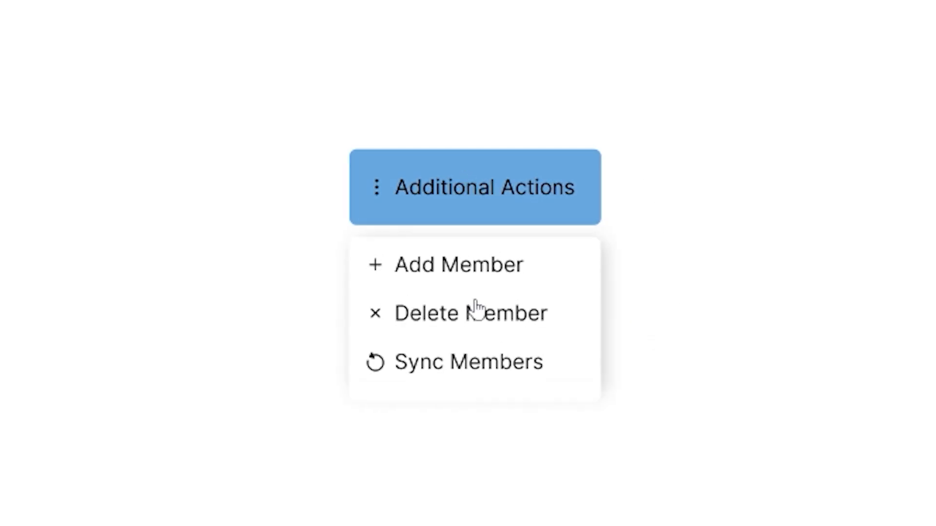